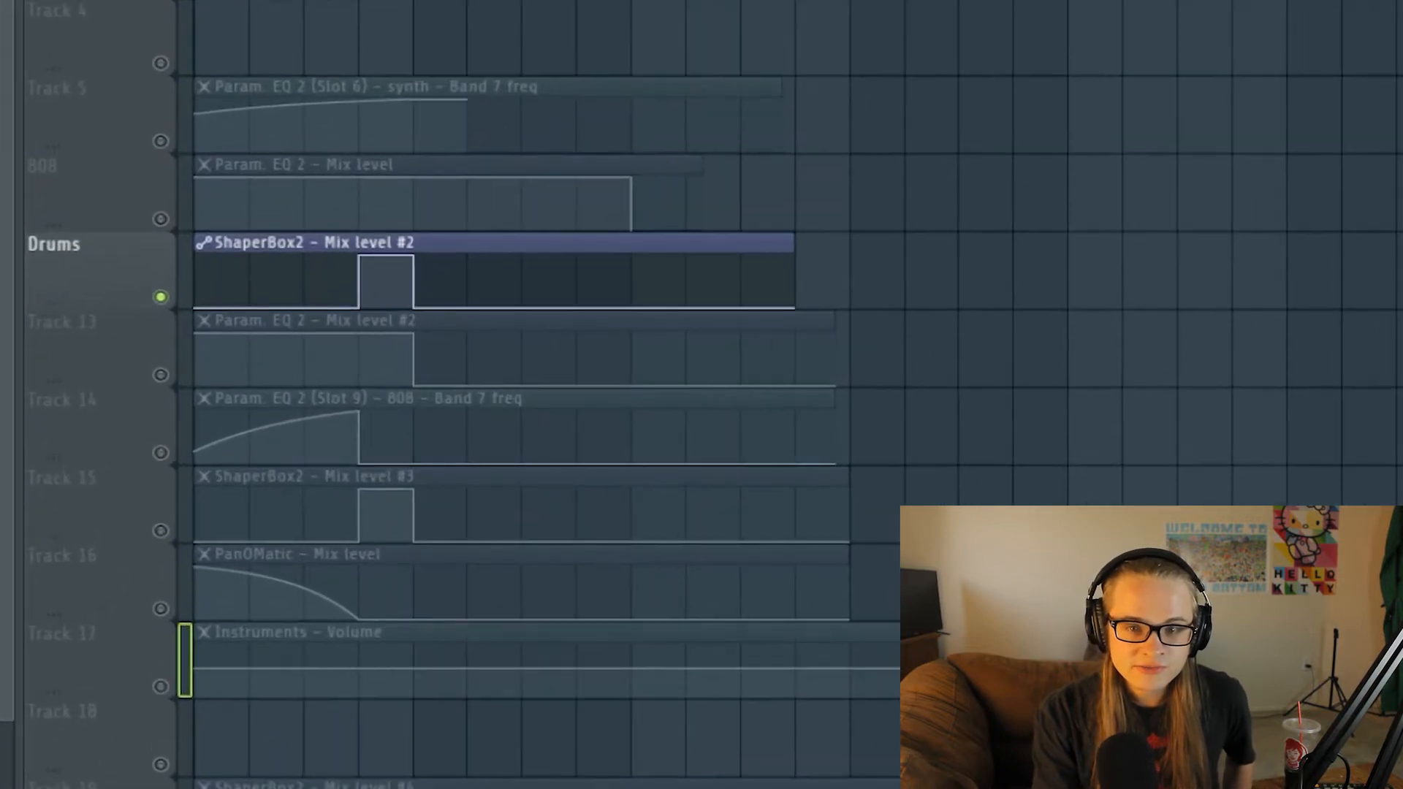
# Inspect the ShaperBox2 mix level automation clip on the Drums track and unsolo that track so every playlist track is enabled
pyautogui.scroll(4, 797, 292)
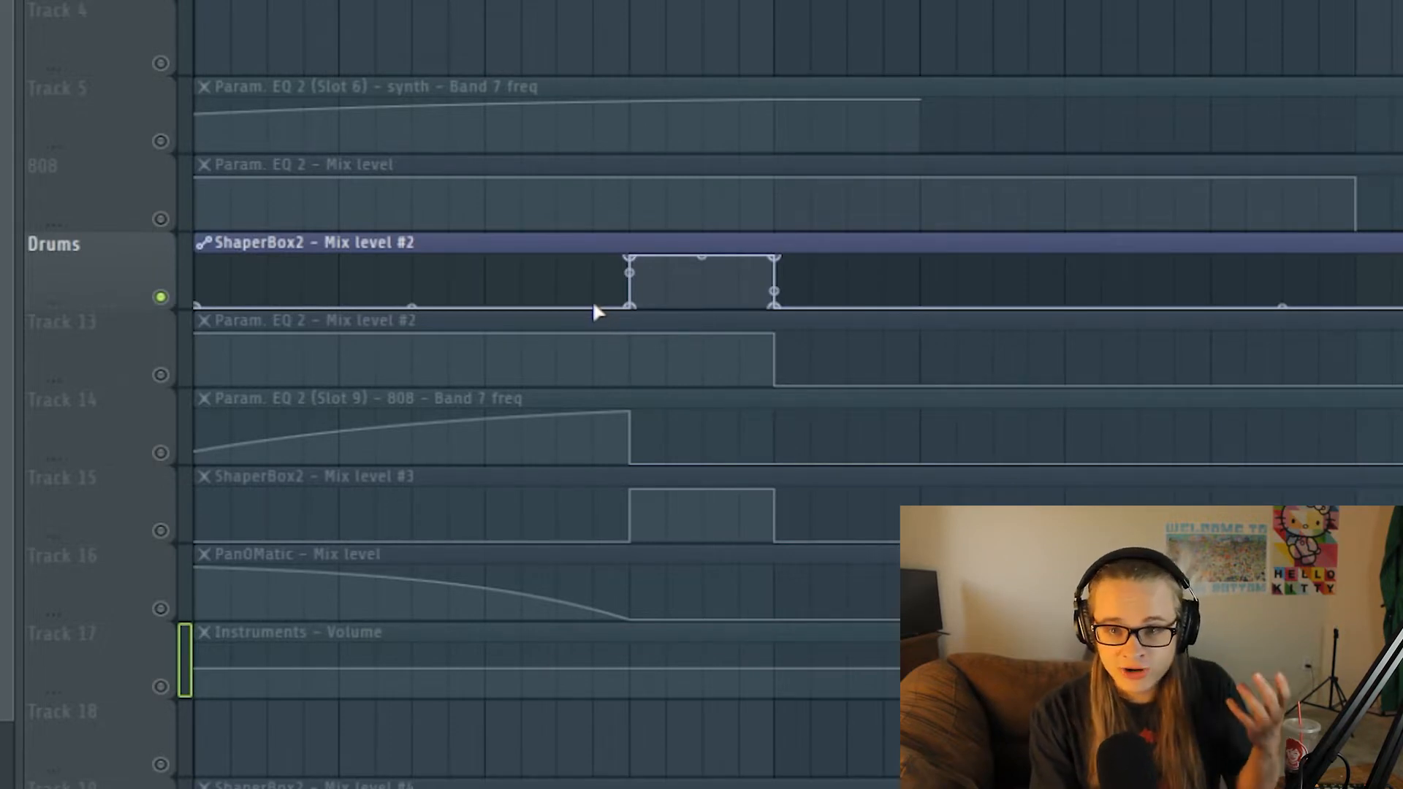
pyautogui.click(412, 1)
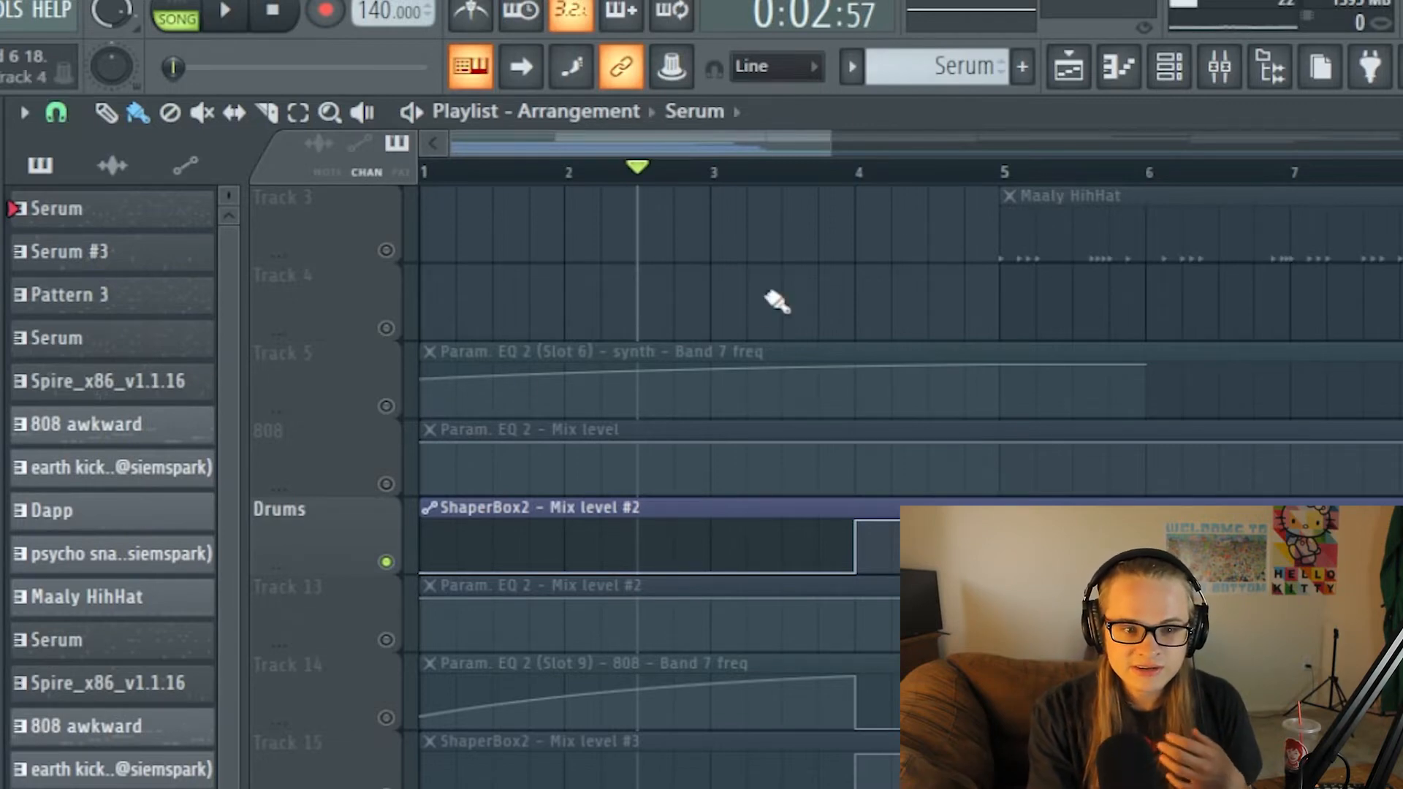
pyautogui.rightClick(386, 561)
pyautogui.scroll(3, 625, 325)
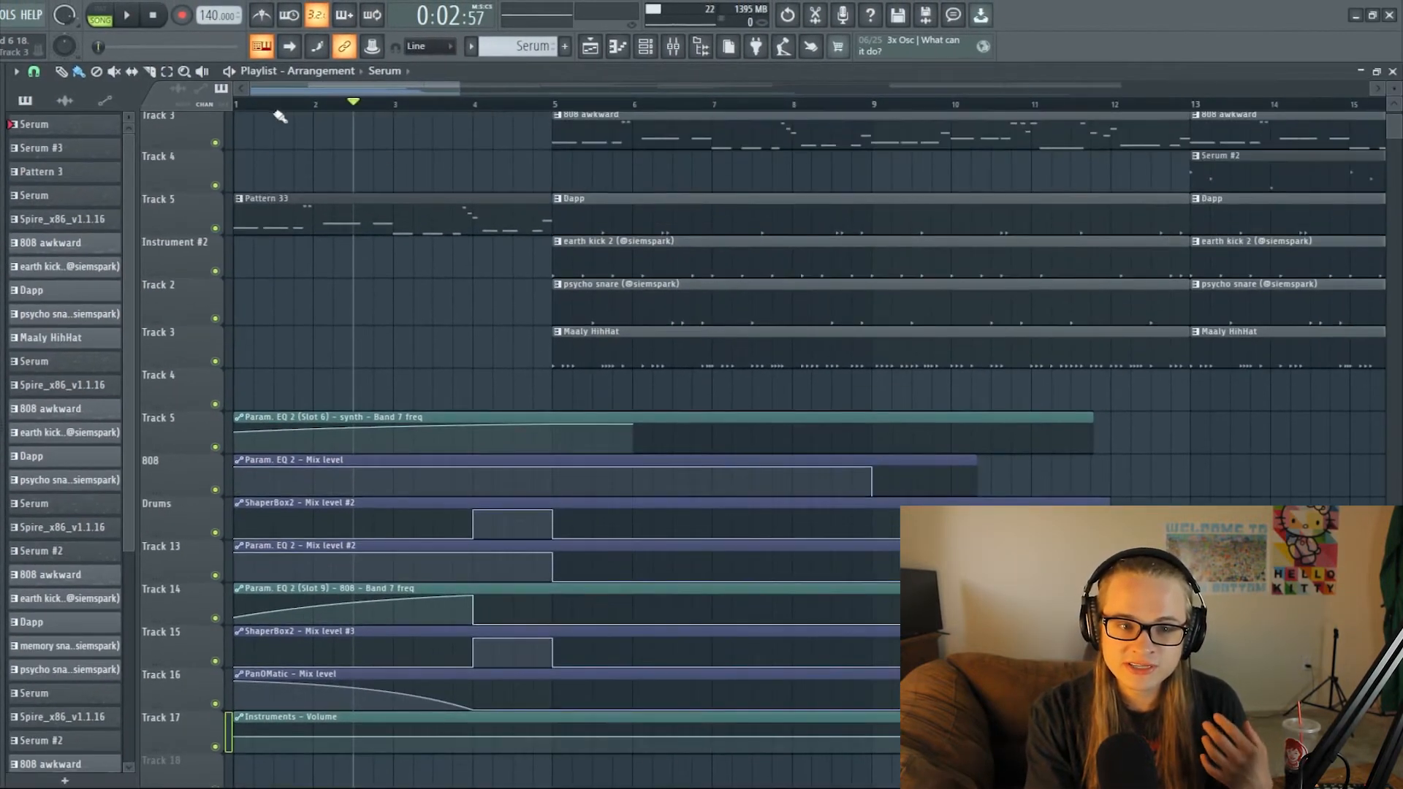
pyautogui.scroll(2, 280, 117)
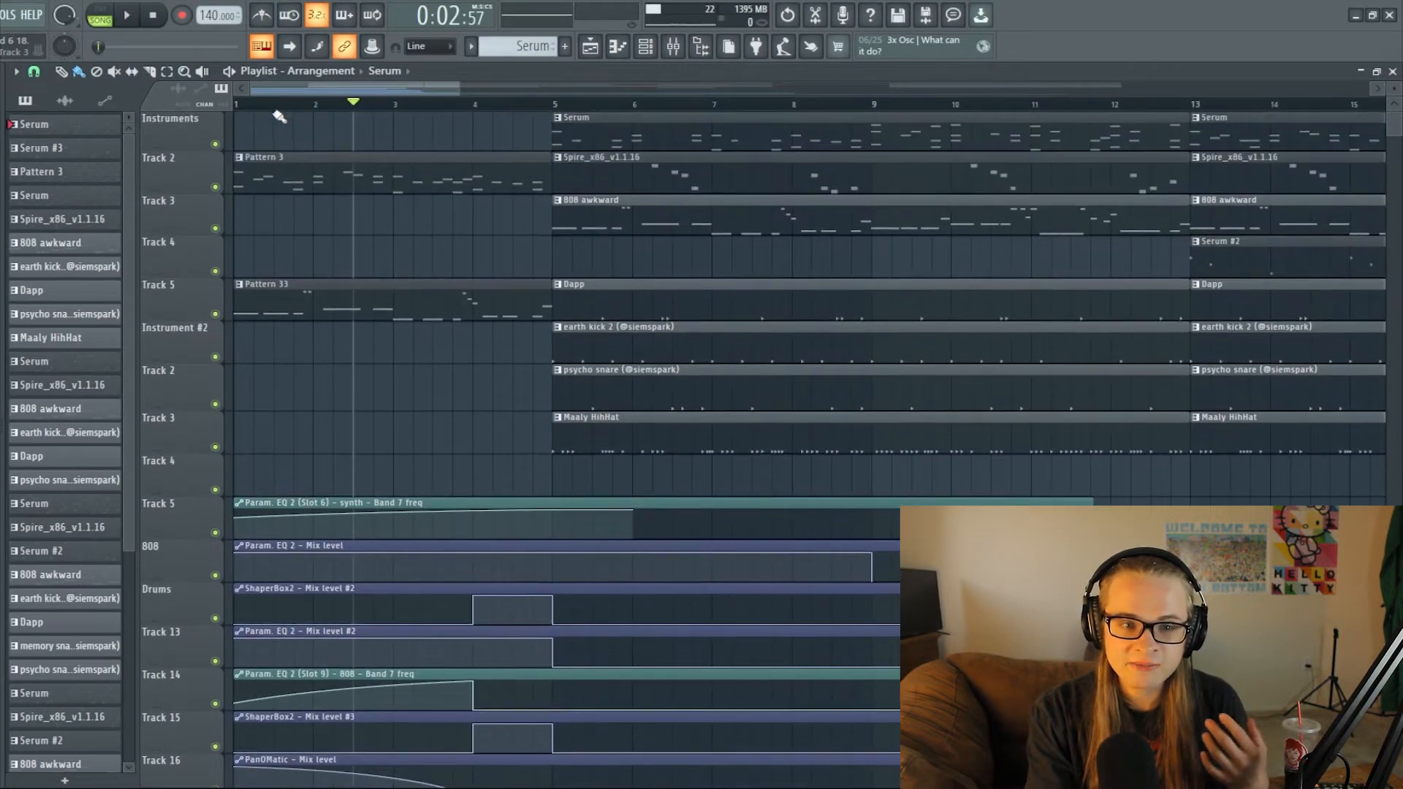
# Limit playback to Track 2 with Pattern 3, Track 5 with Pattern 33 and the automation tracks
pyautogui.press('space')
pyautogui.rightClick(215, 187)
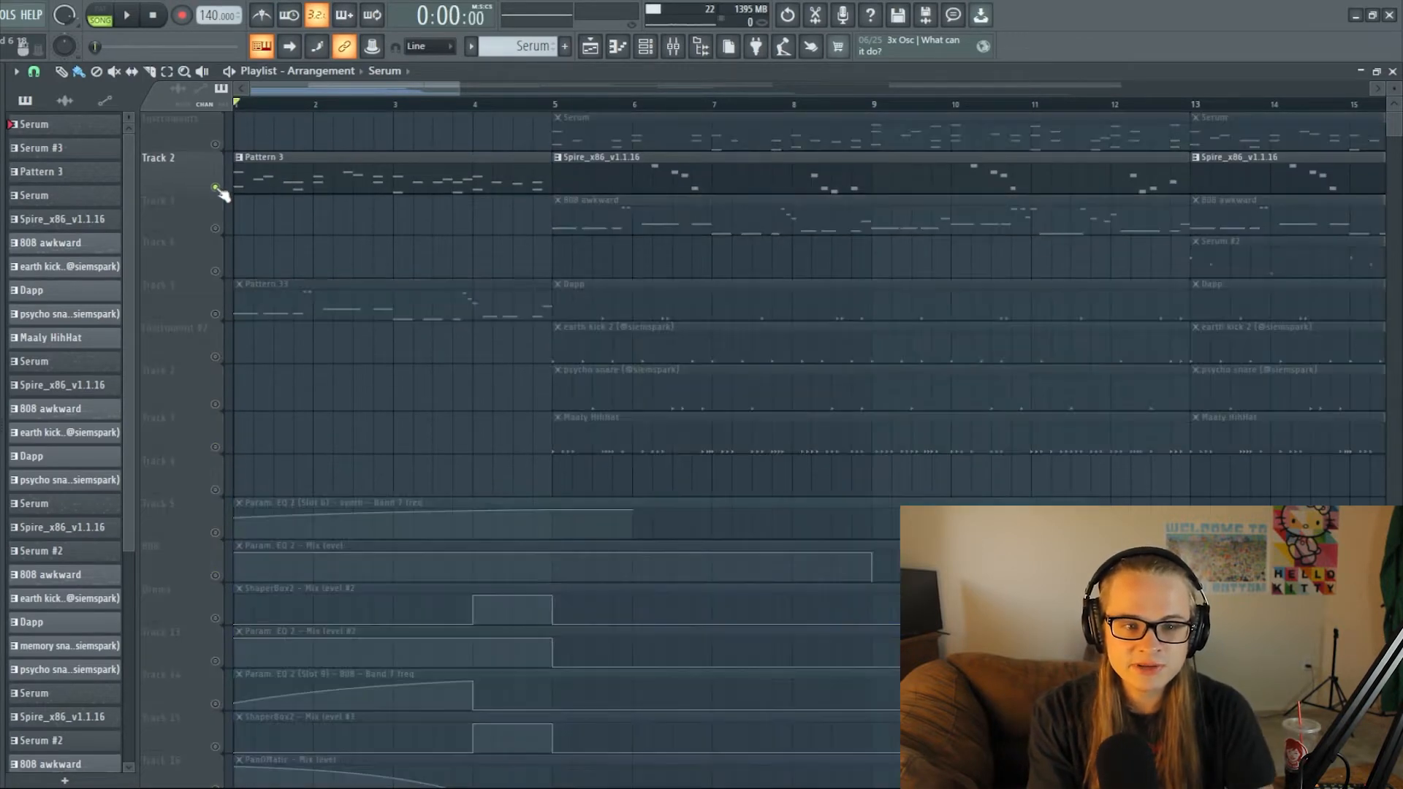
pyautogui.press('F9')
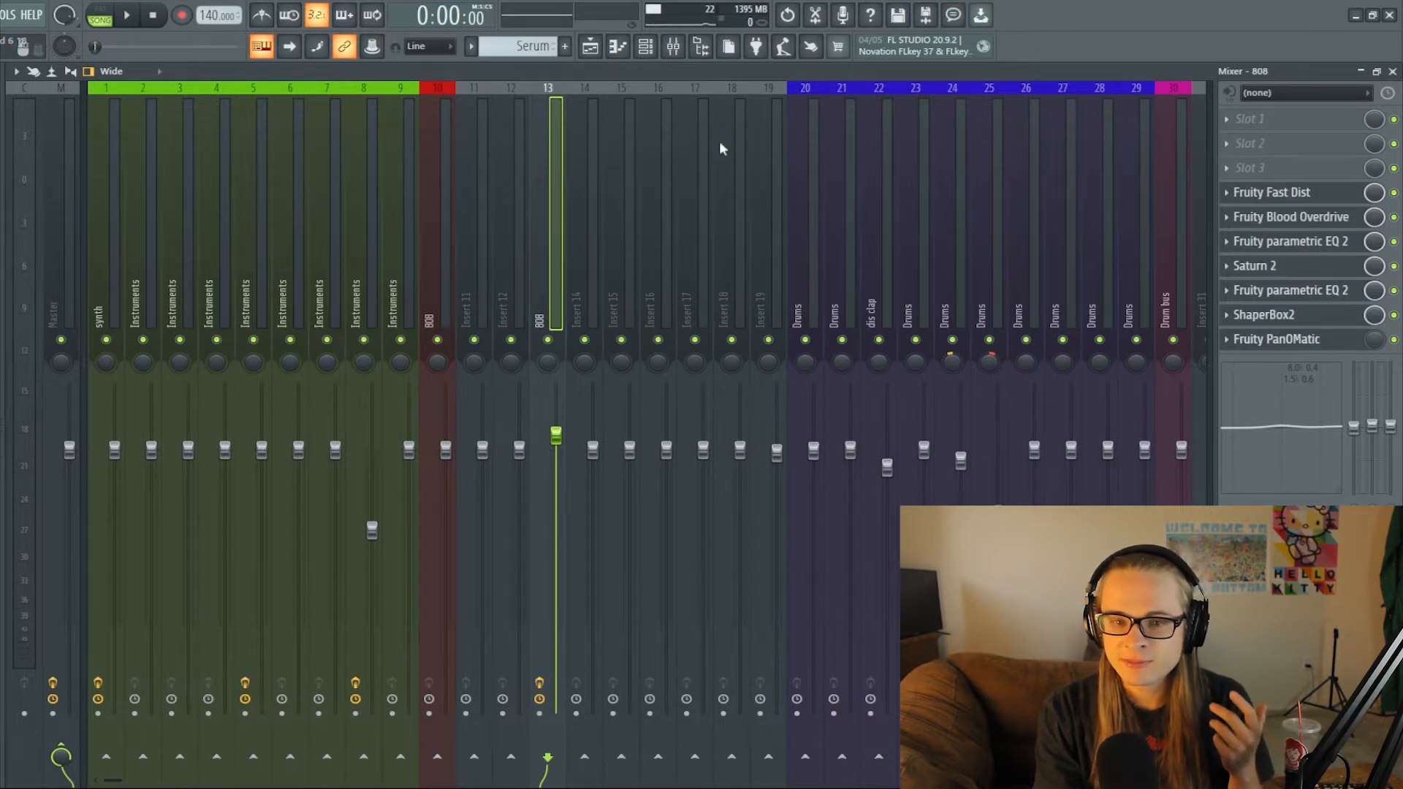
pyautogui.click(592, 46)
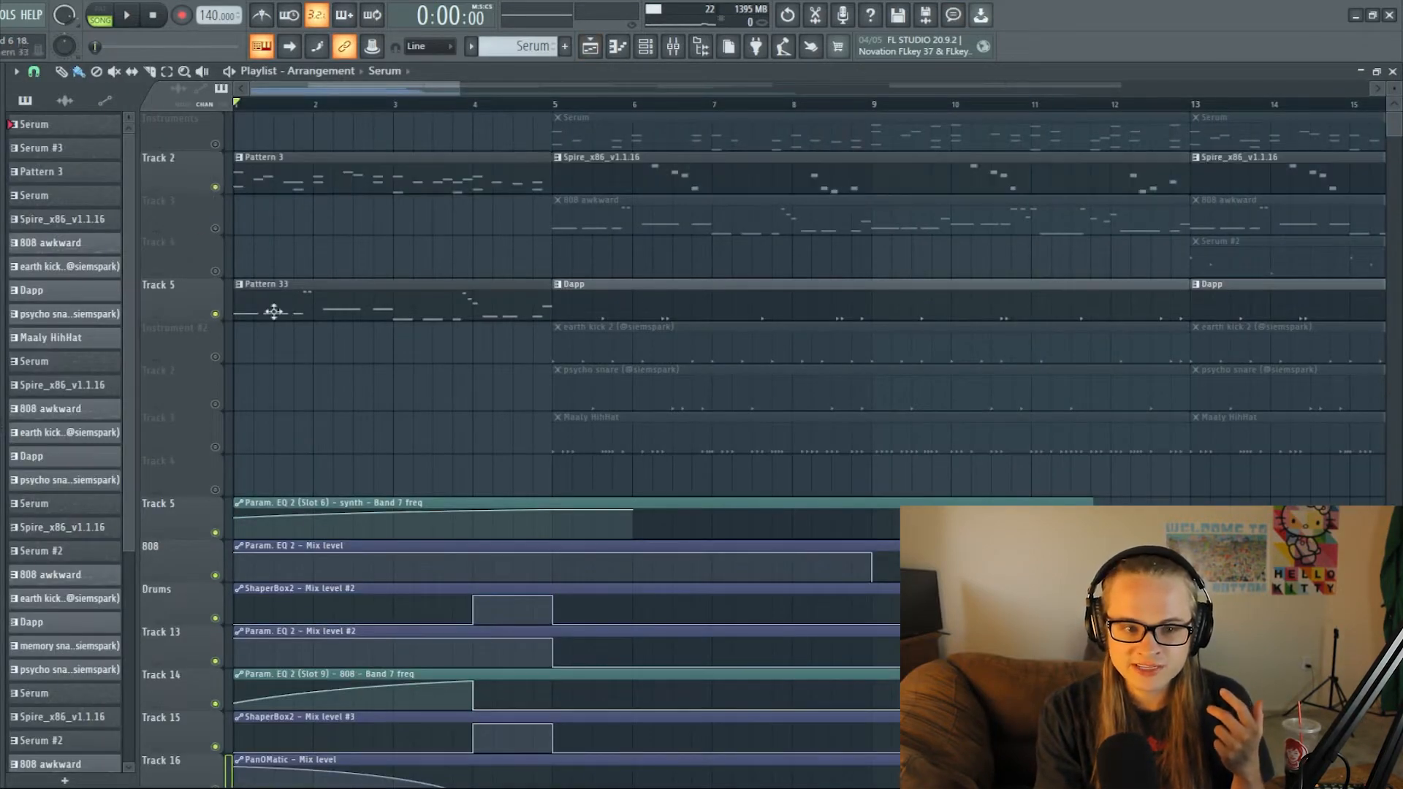
# Play the intro while watching the 808 mixer channel's levels and effect slots
pyautogui.press('space')
pyautogui.press('F9')
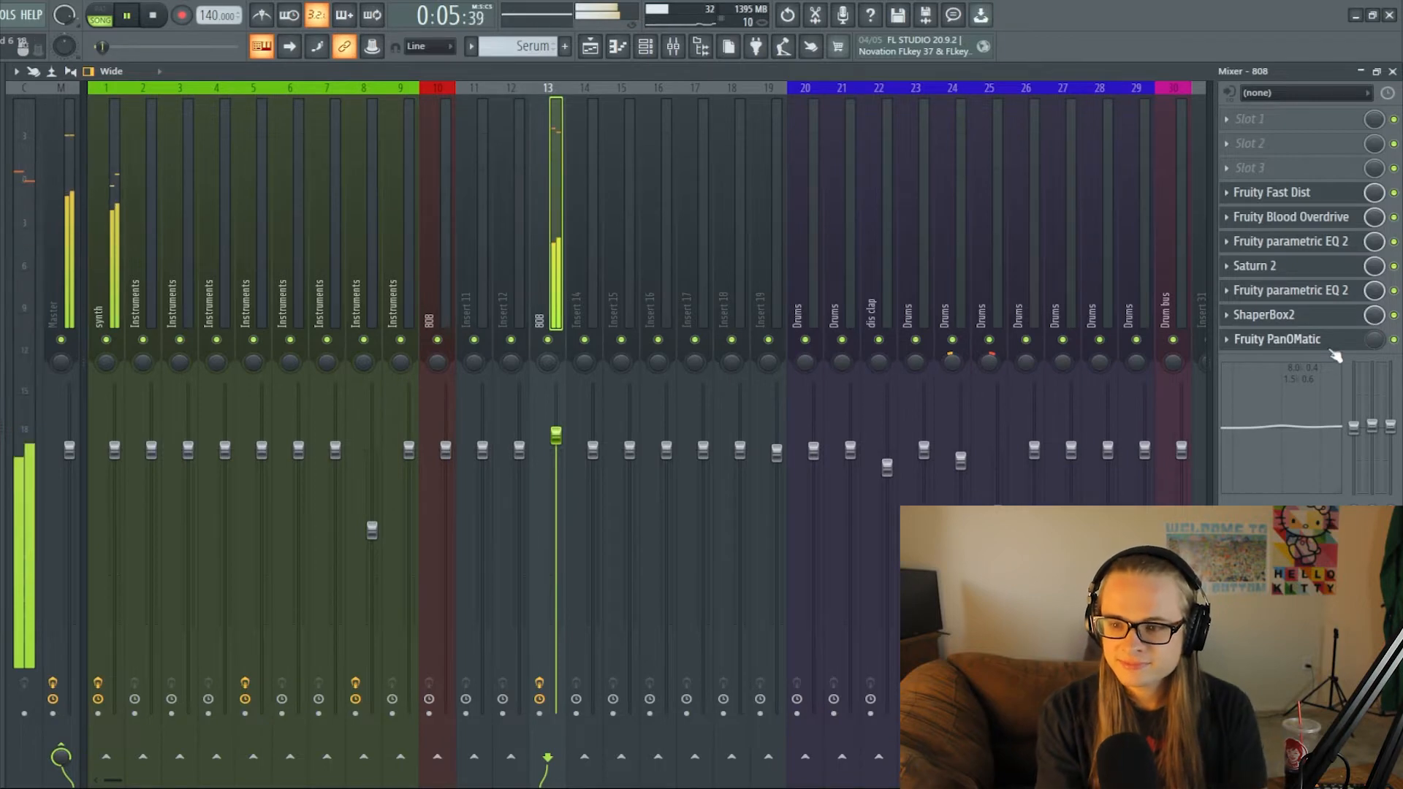
pyautogui.press('space')
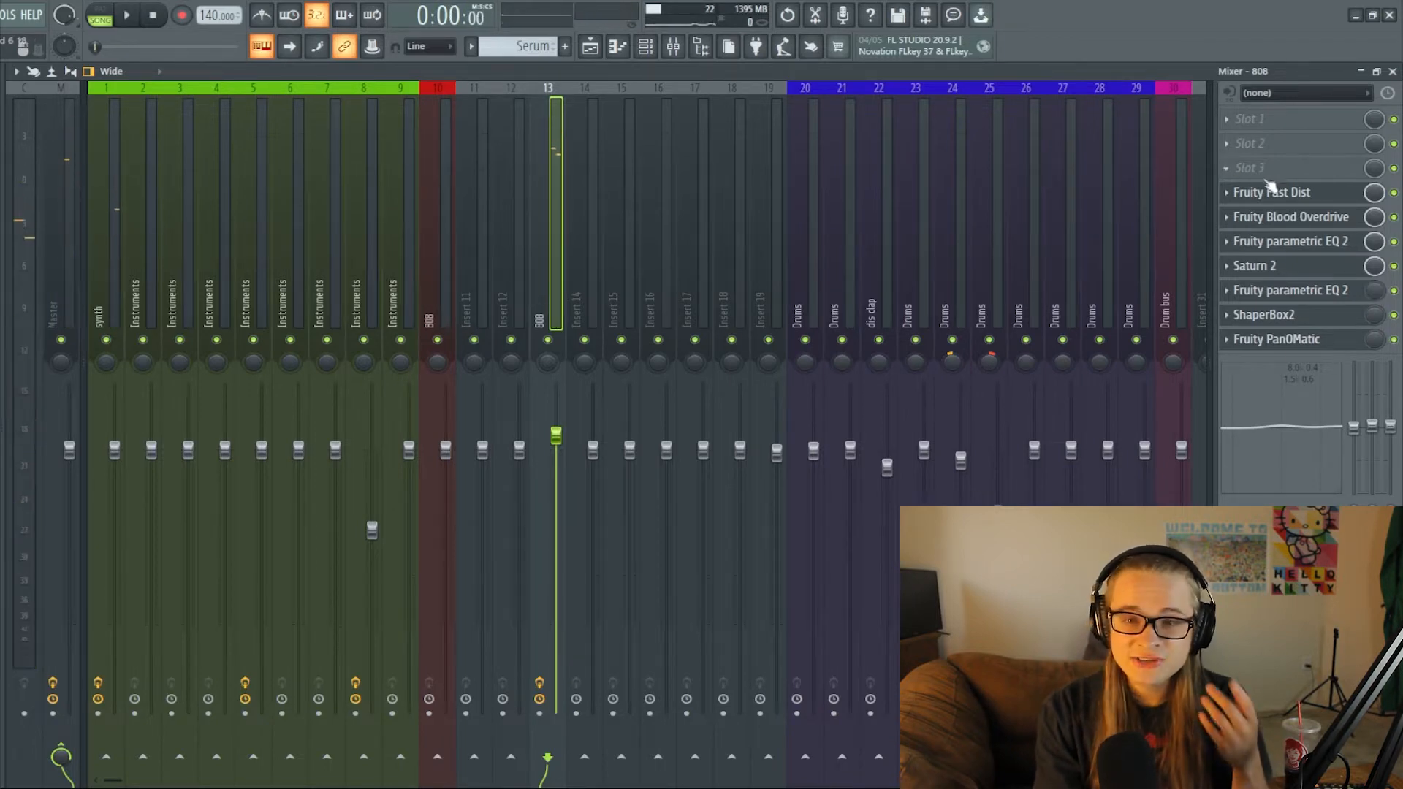
# Examine the 808 channel's second Fruity parametric EQ 2 and compare it with the automation clips in the playlist
pyautogui.click(585, 49)
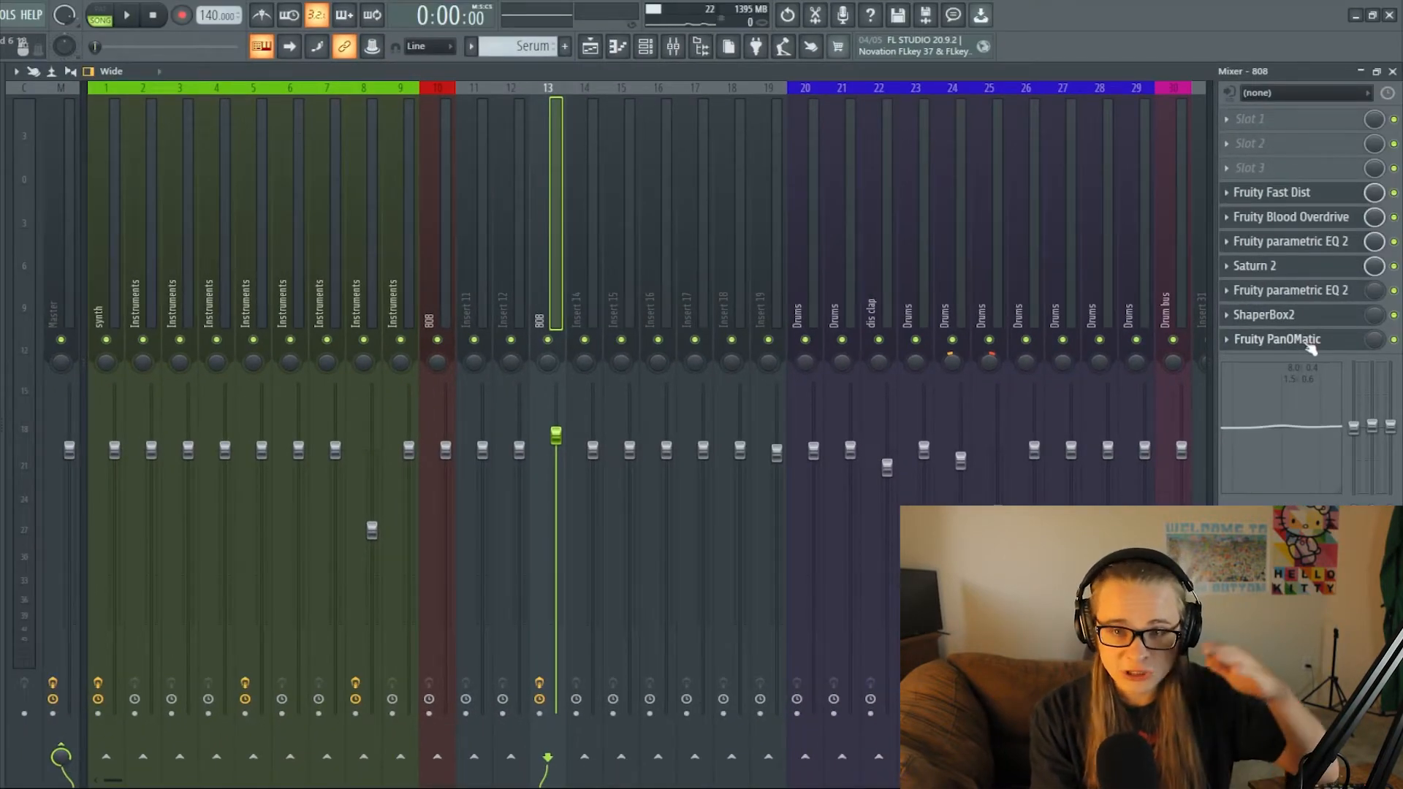
pyautogui.click(1297, 291)
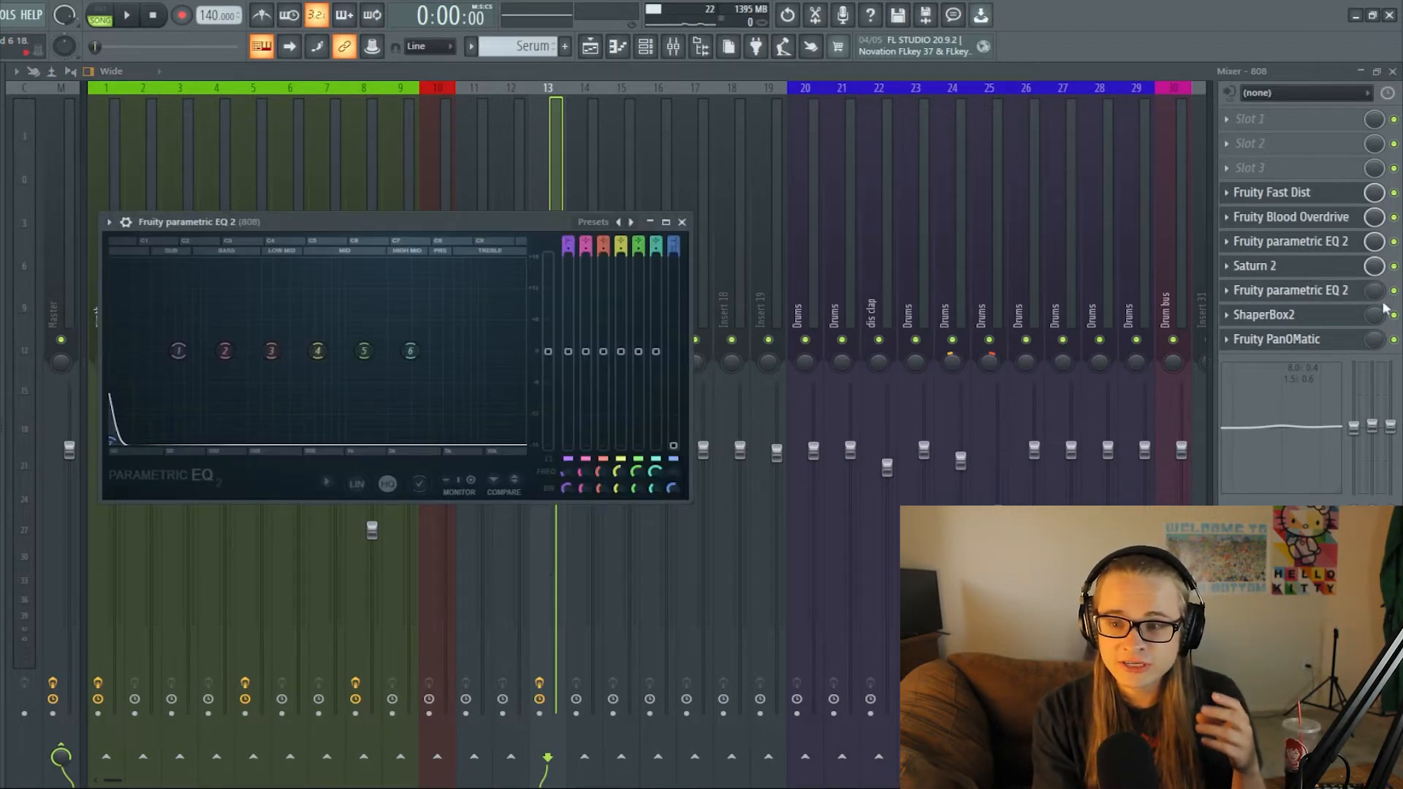
pyautogui.click(590, 49)
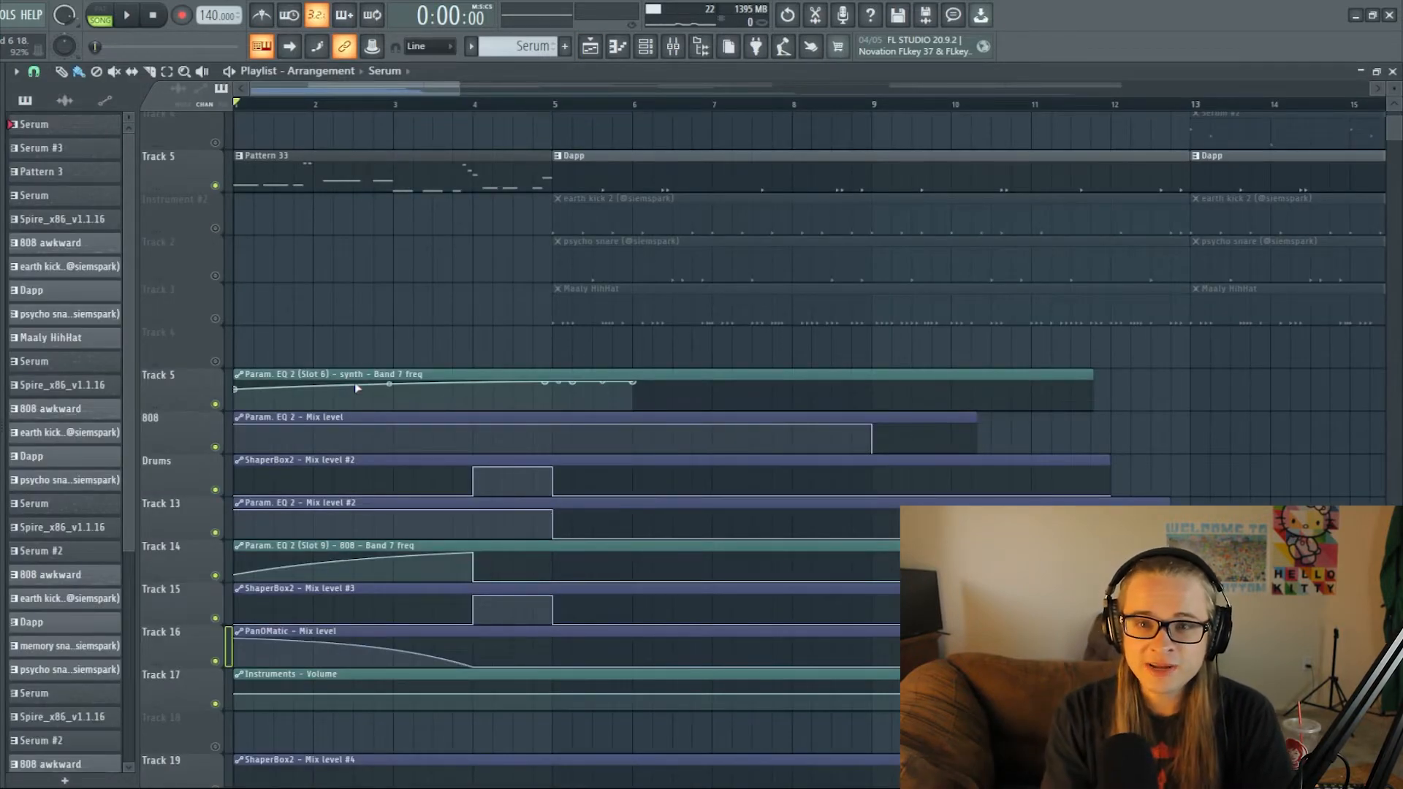
pyautogui.scroll(3, 358, 388)
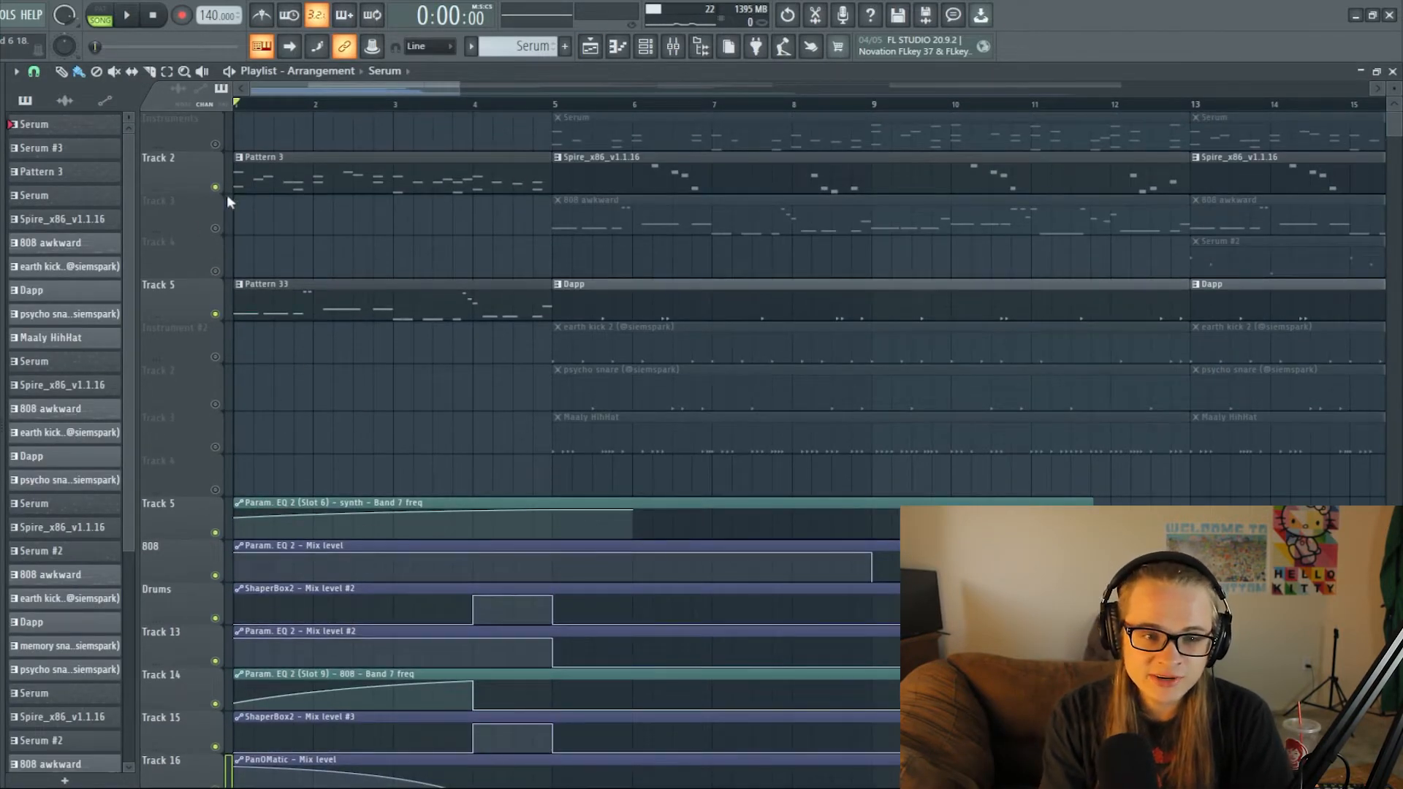
# Solo Track 2 with Pattern 3 in the playlist and select the synth channel in the mixer
pyautogui.press('F9')
pyautogui.click(583, 56)
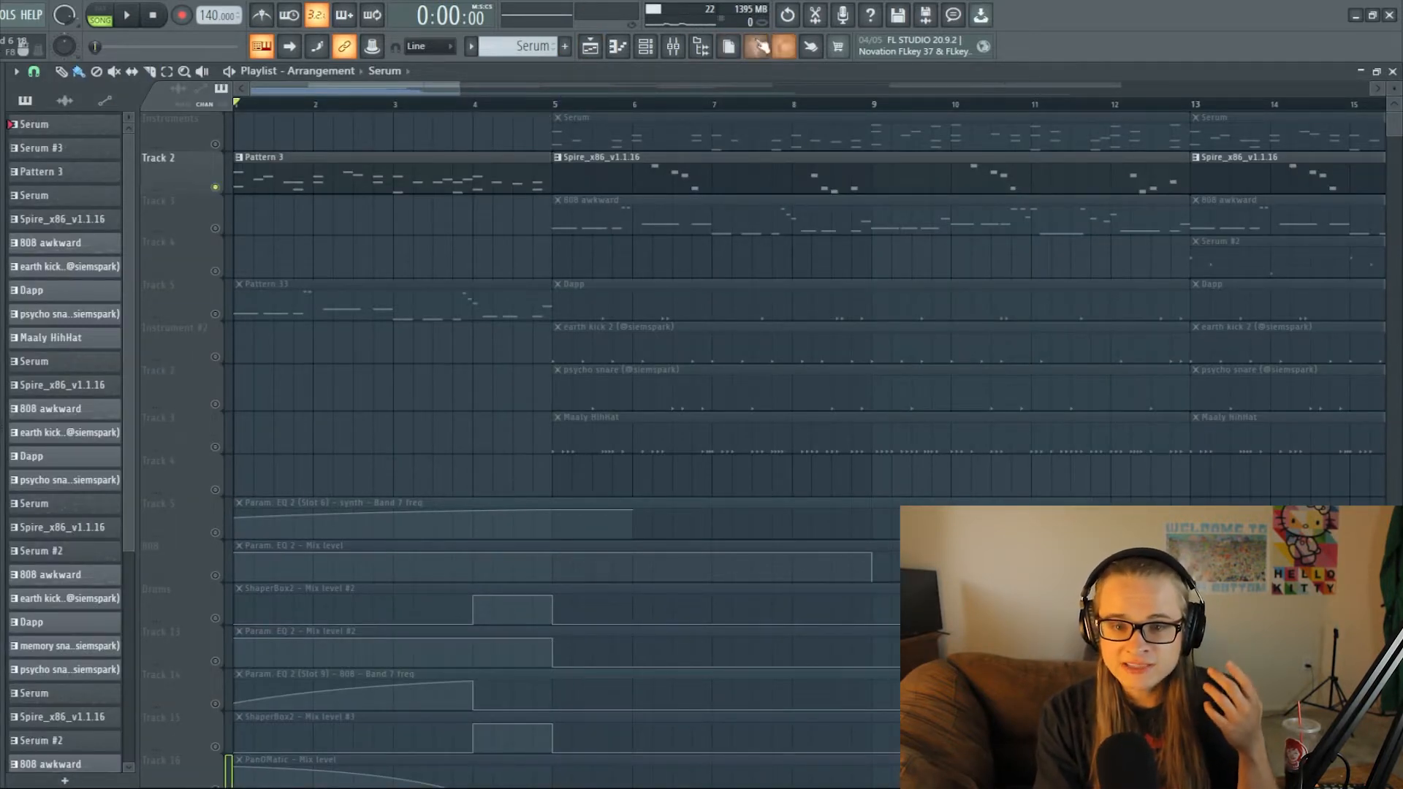
pyautogui.click(691, 51)
pyautogui.click(98, 248)
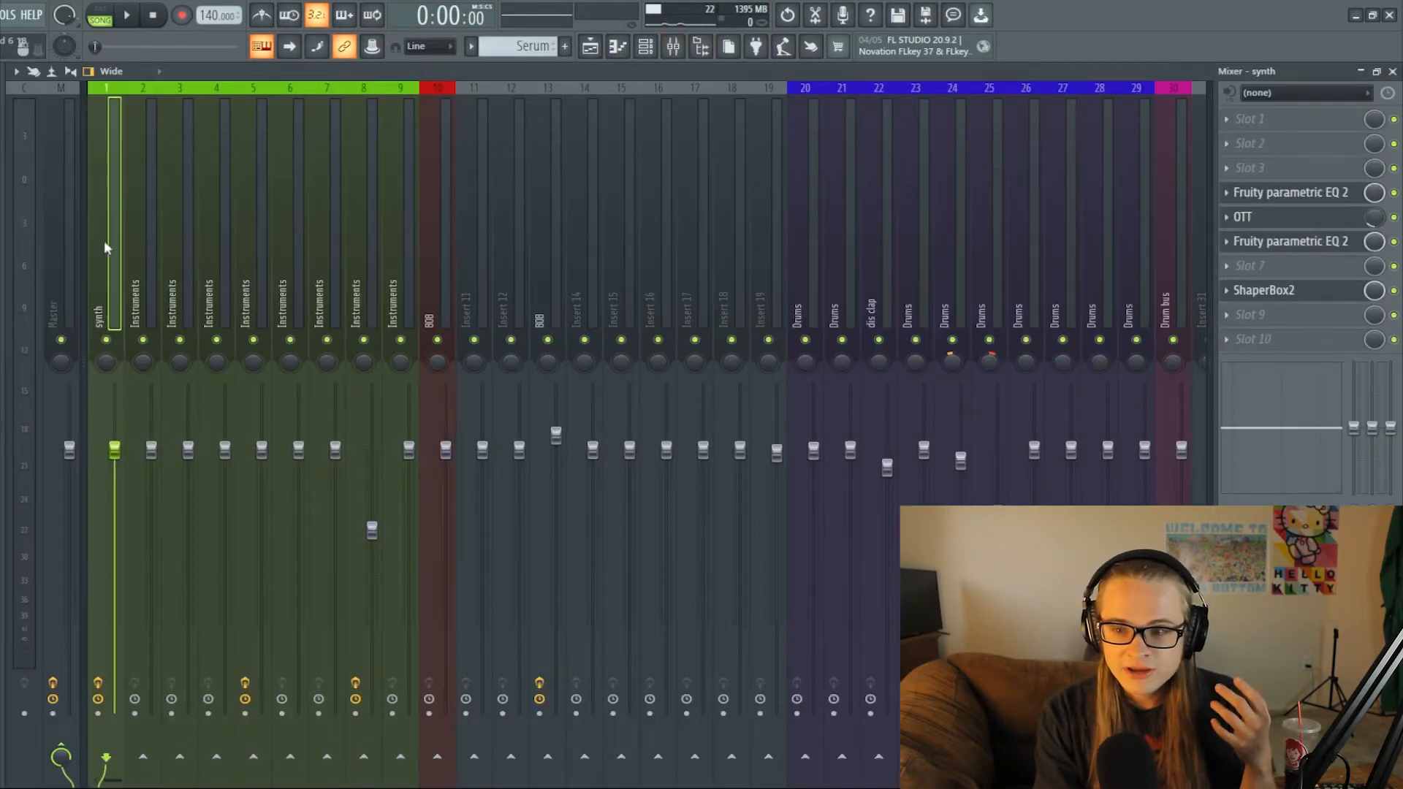
# Open the synth channel's second Fruity parametric EQ 2 and try adjusting its band 7 low-pass filter
pyautogui.click(1279, 244)
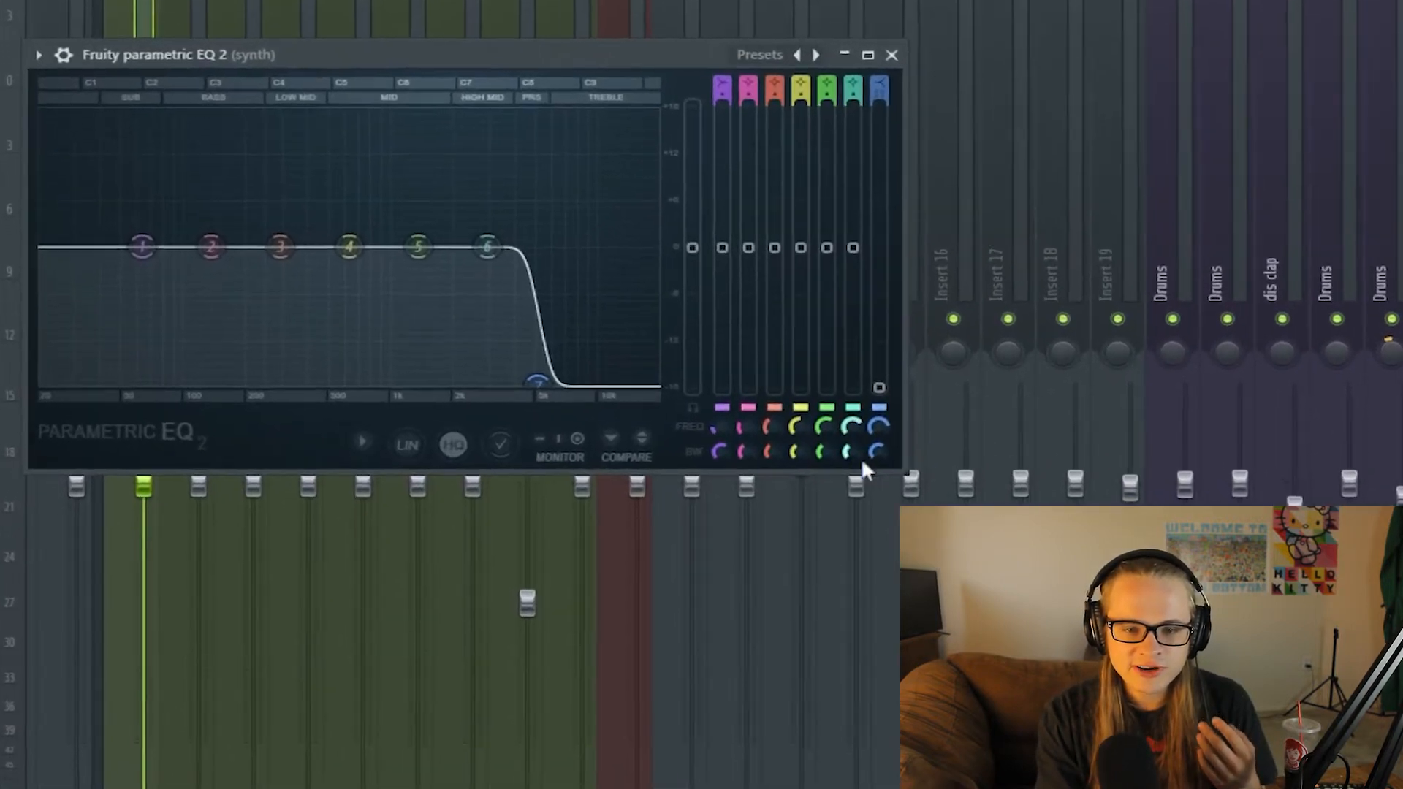
pyautogui.moveTo(877, 451); pyautogui.dragTo(879, 412)
pyautogui.moveTo(976, 437); pyautogui.dragTo(976, 448)
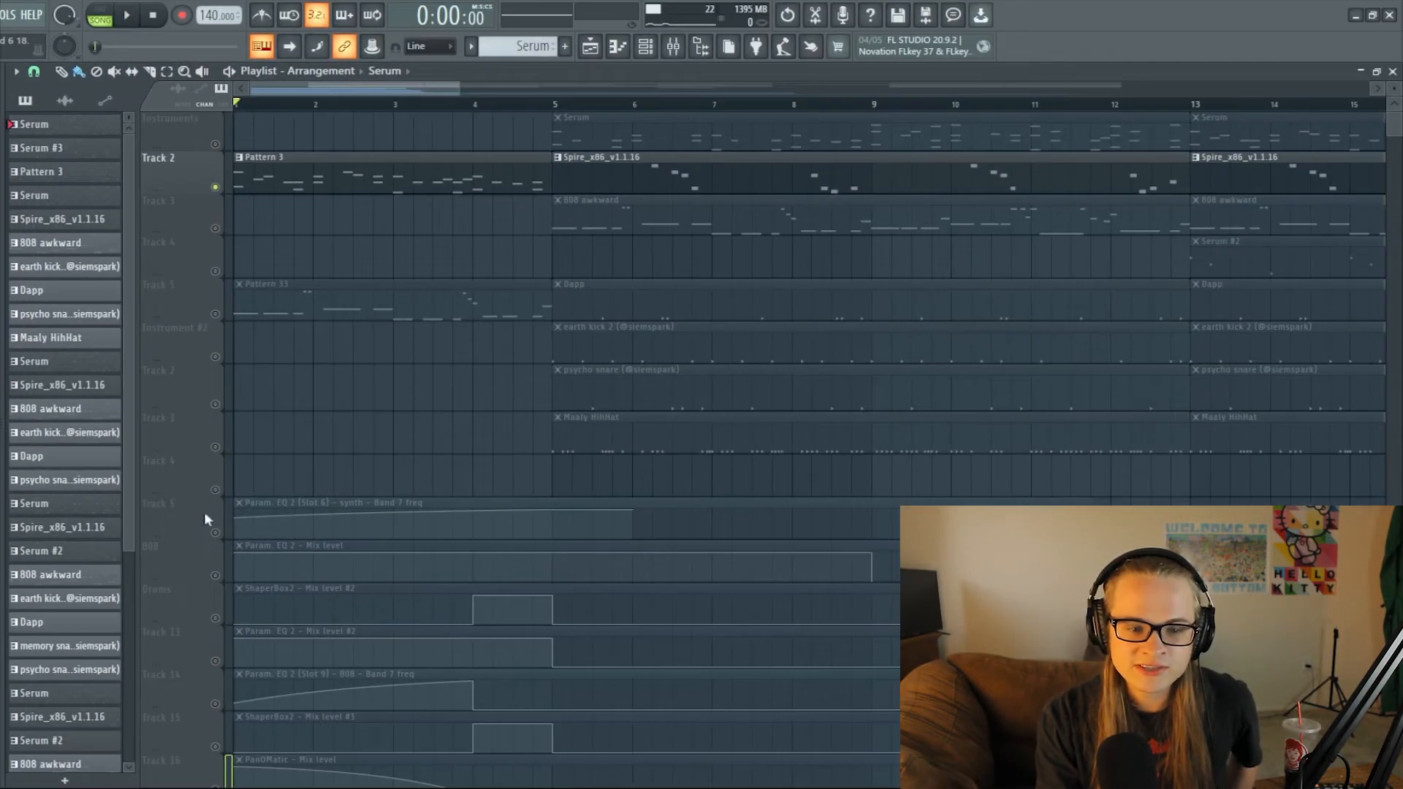
# Enable all playlist tracks and play the song while watching the synth's automated low-pass EQ
pyautogui.click(215, 533)
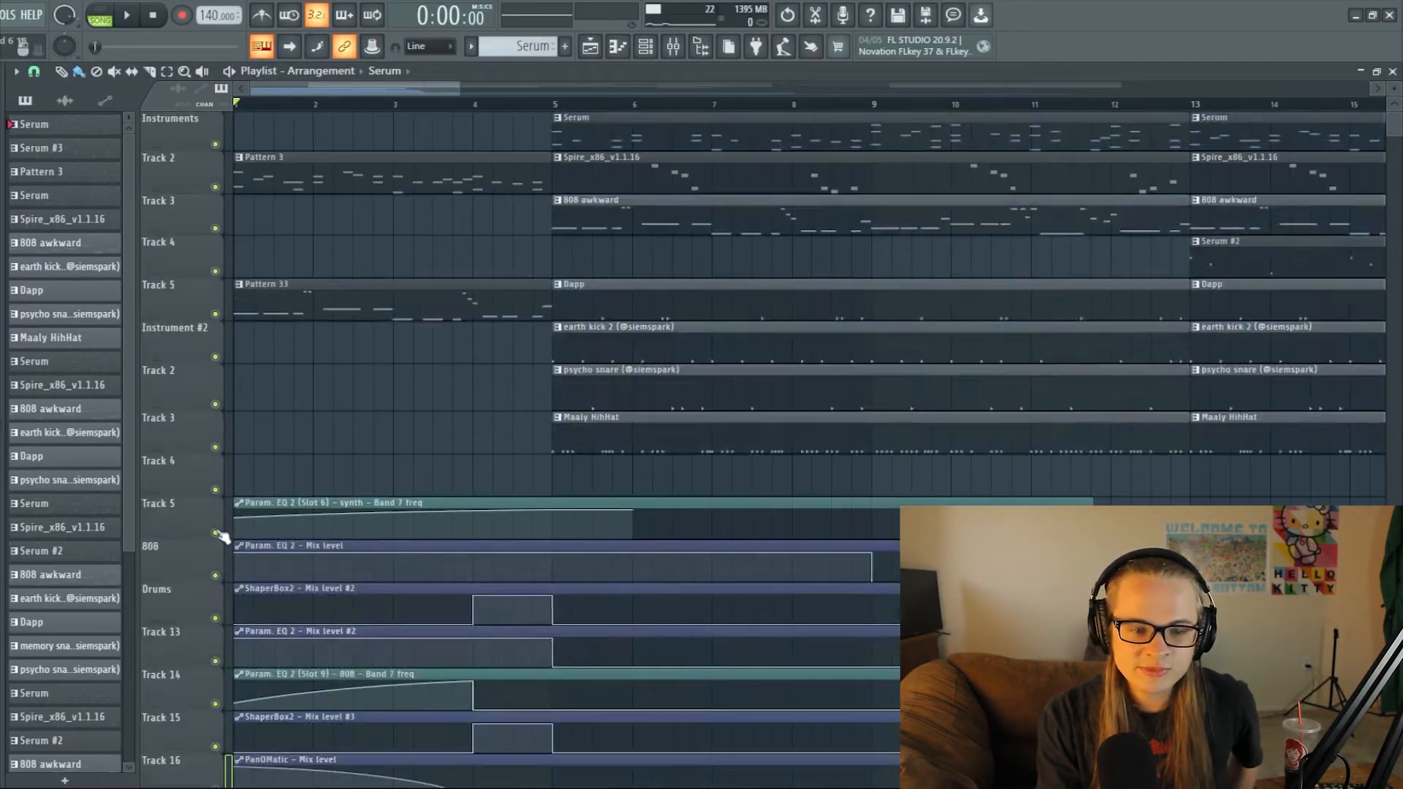
pyautogui.click(673, 46)
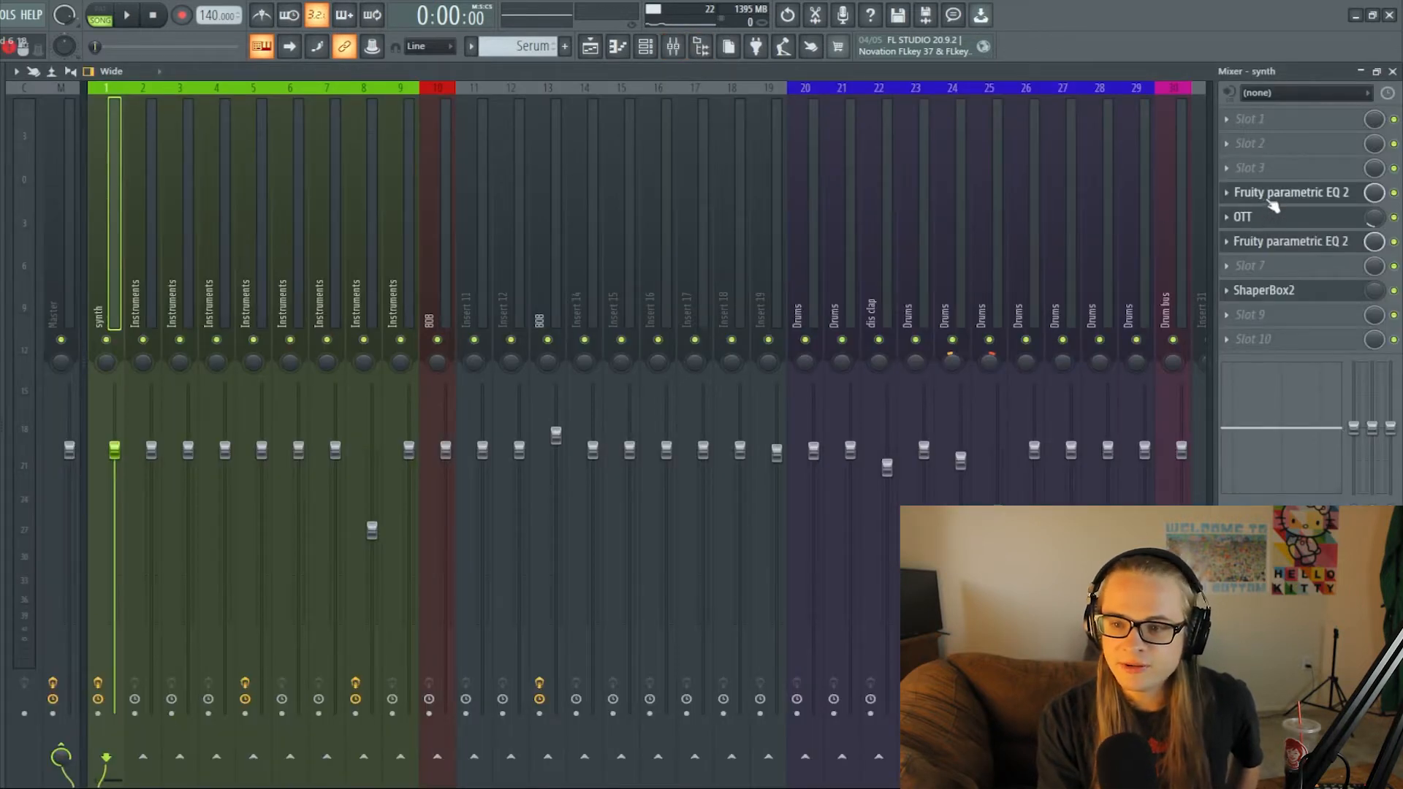
pyautogui.click(1276, 193)
pyautogui.click(1269, 242)
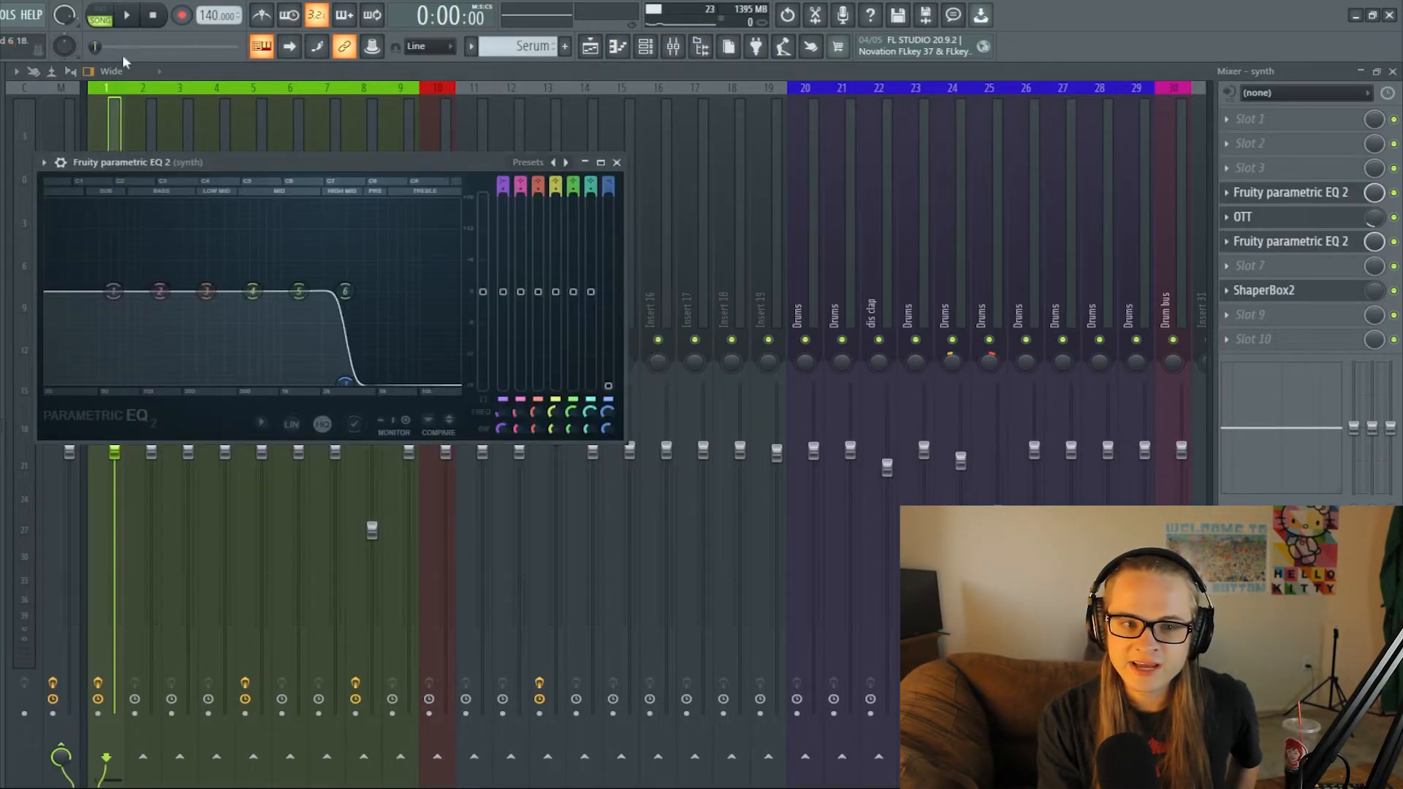
pyautogui.click(132, 17)
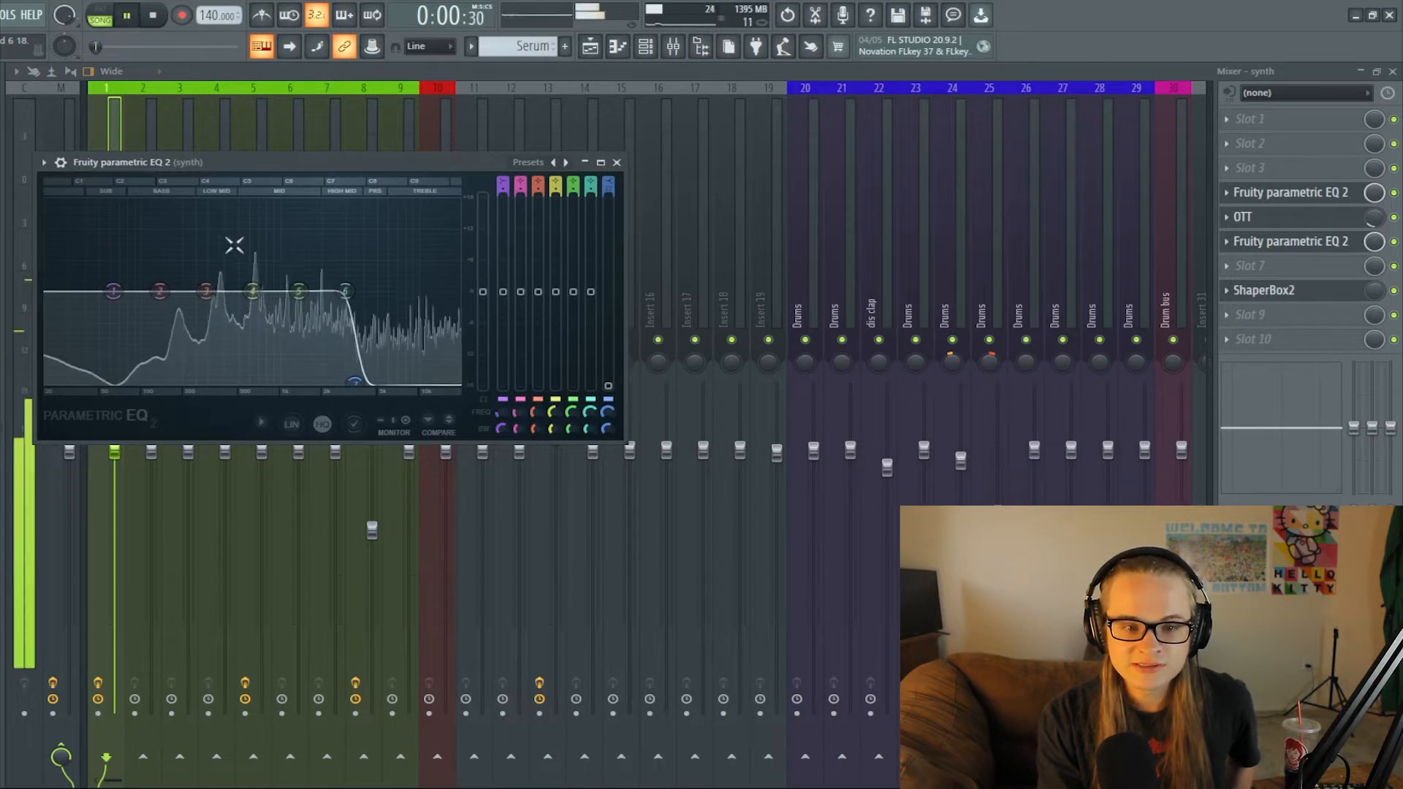
pyautogui.moveTo(343, 382); pyautogui.dragTo(431, 382)
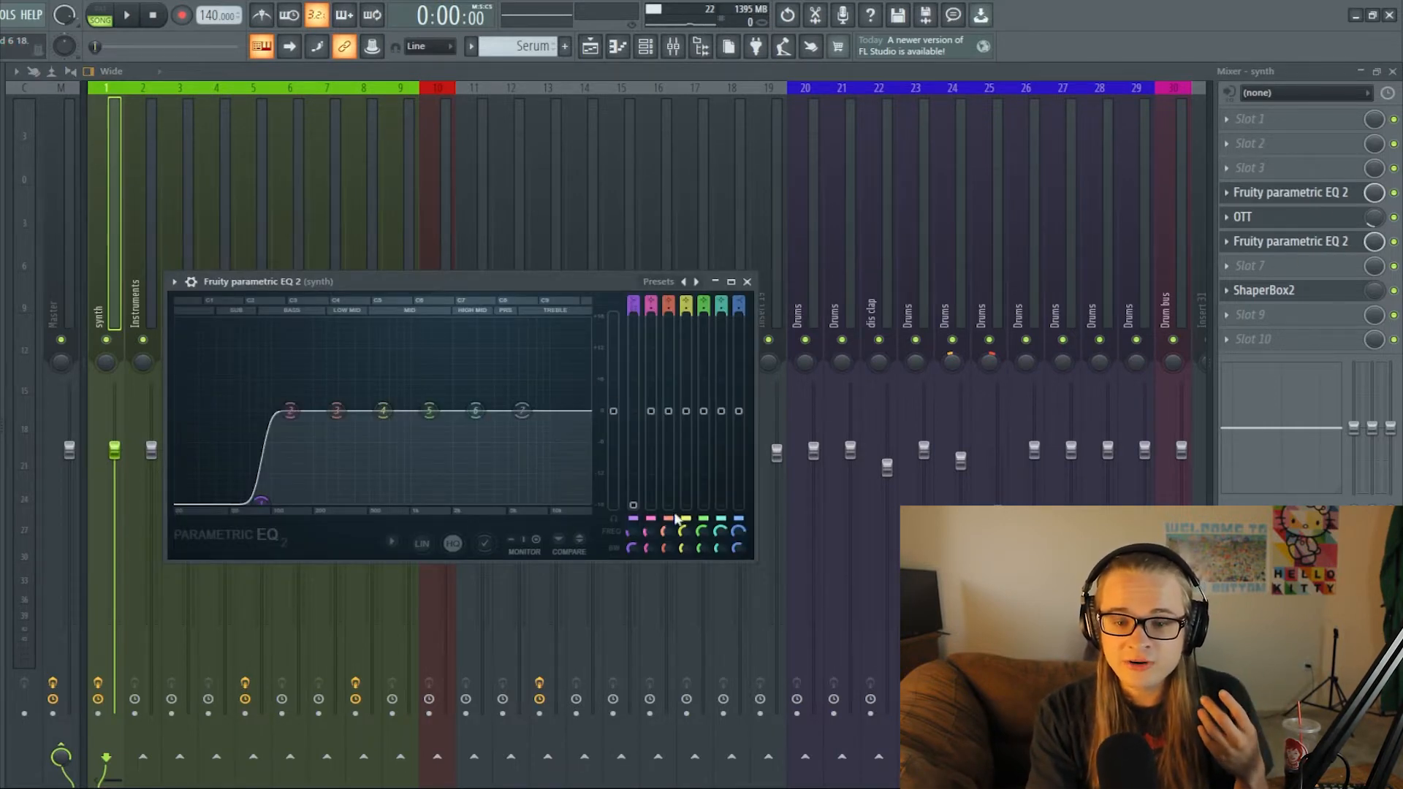
pyautogui.click(188, 178)
pyautogui.click(150, 141)
pyautogui.click(282, 234)
pyautogui.click(402, 233)
pyautogui.click(364, 234)
# Create an automation clip for the SampHold filter's cutoff in the synth's Serum plugin
pyautogui.press('F6')
pyautogui.click(189, 254)
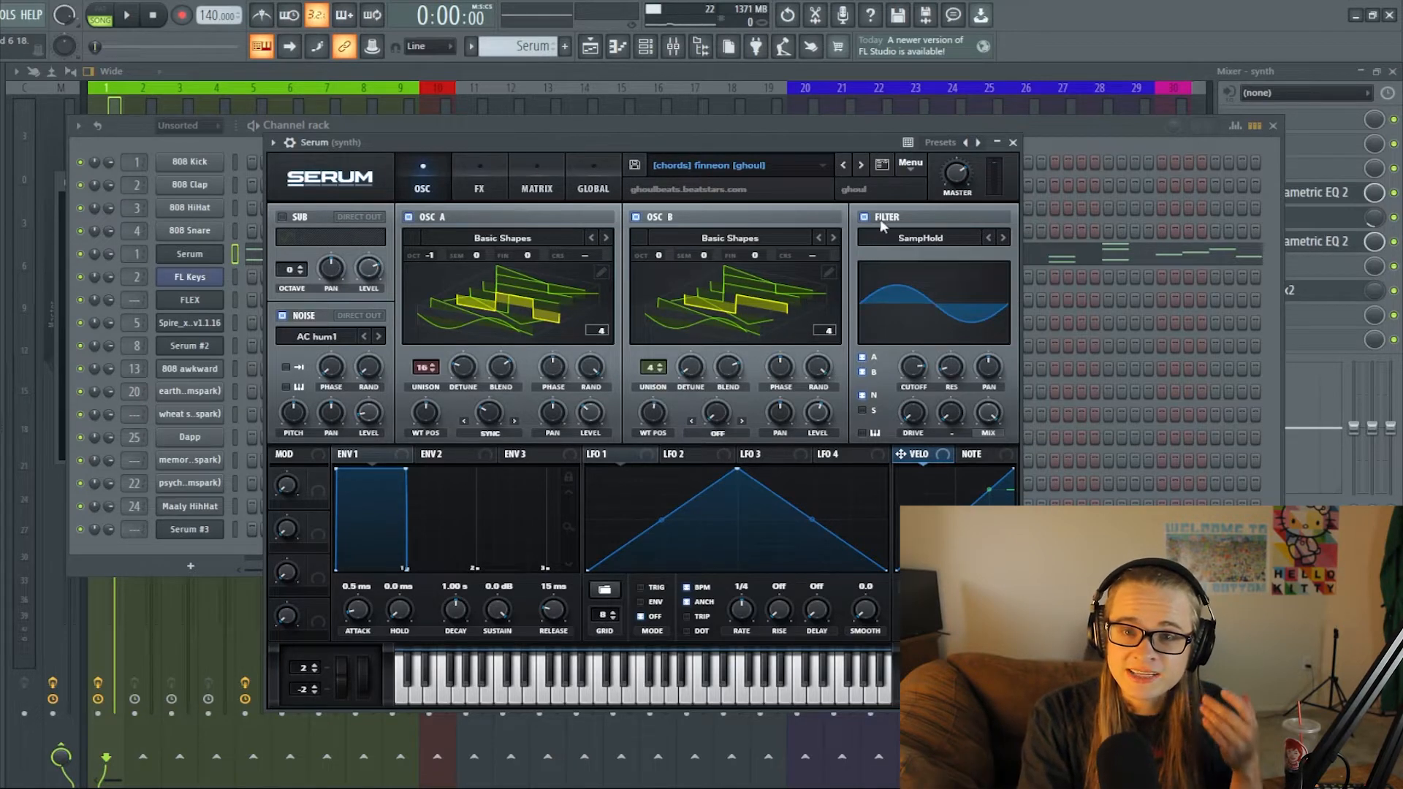
pyautogui.moveTo(569, 134)
pyautogui.mouseDown()
pyautogui.moveTo(637, 113)
pyautogui.moveTo(547, 111)
pyautogui.moveTo(560, 111)
pyautogui.mouseUp()
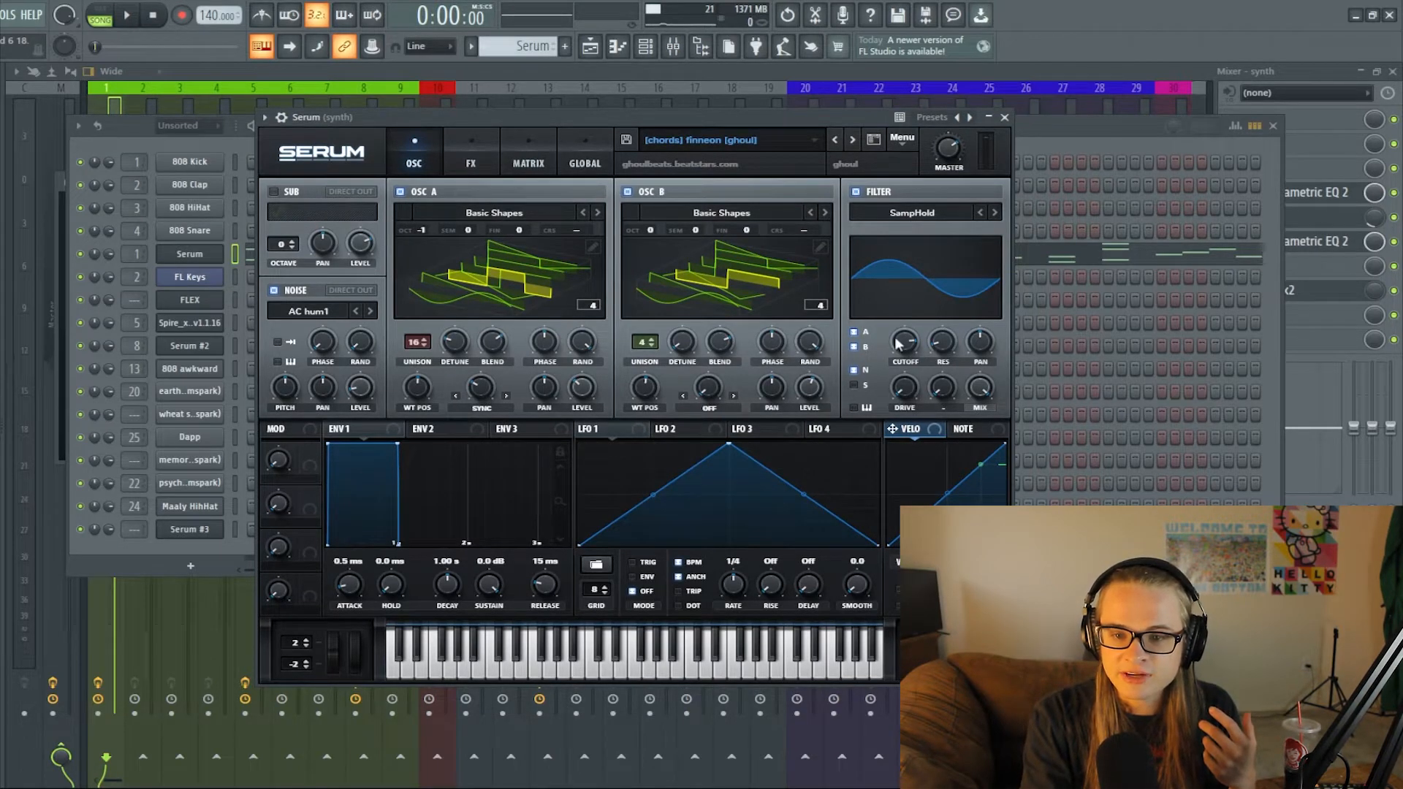
pyautogui.moveTo(898, 344); pyautogui.dragTo(906, 358)
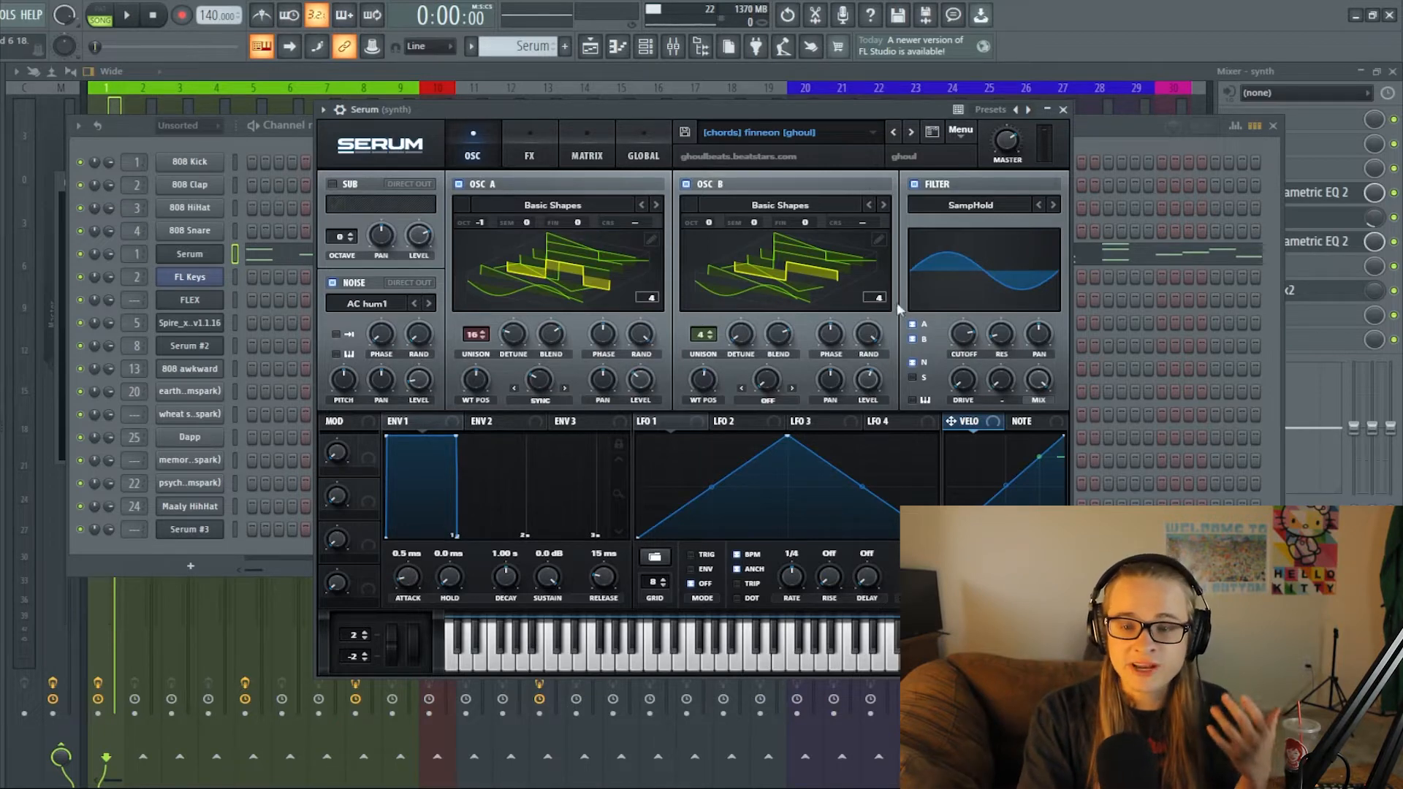
pyautogui.click(971, 334)
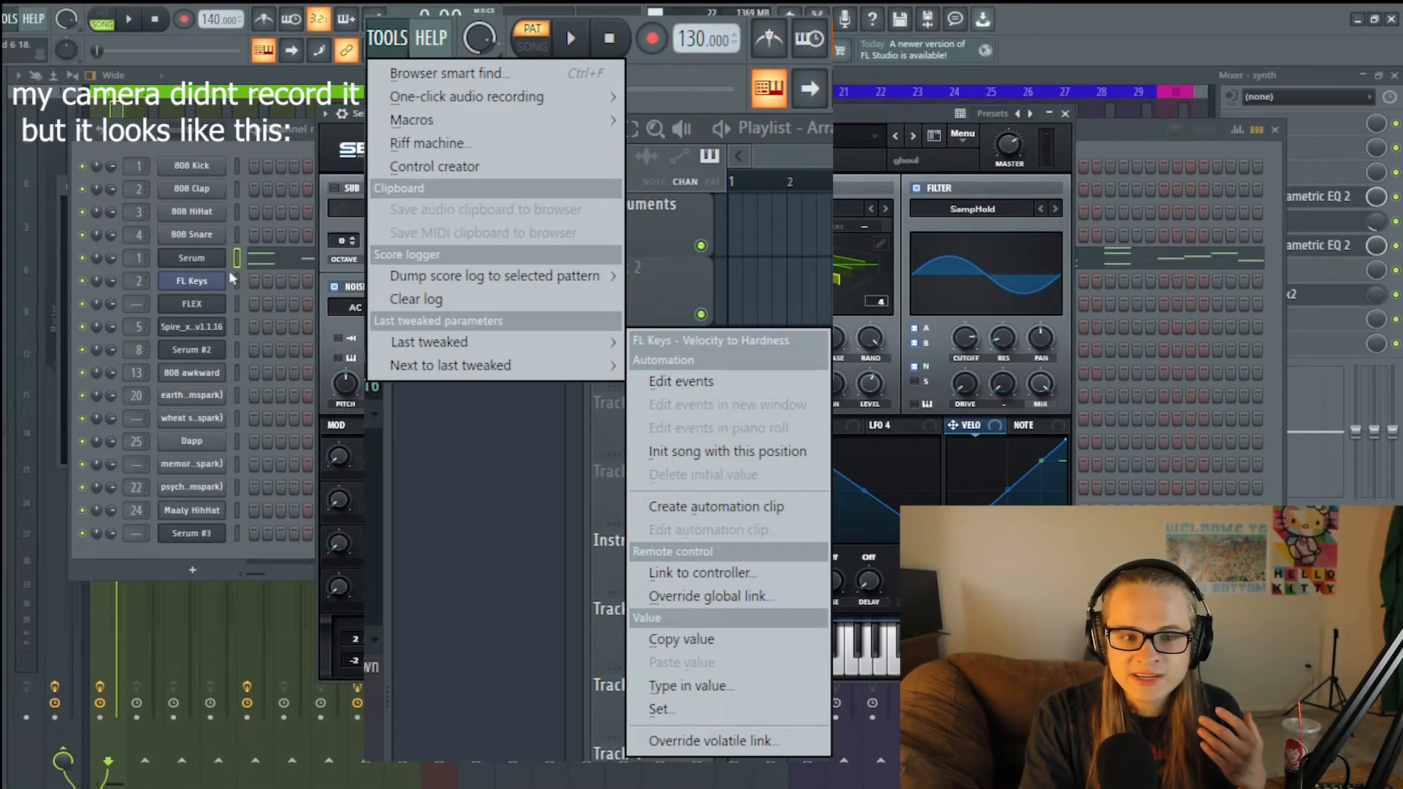
pyautogui.scroll(1, 214, 306)
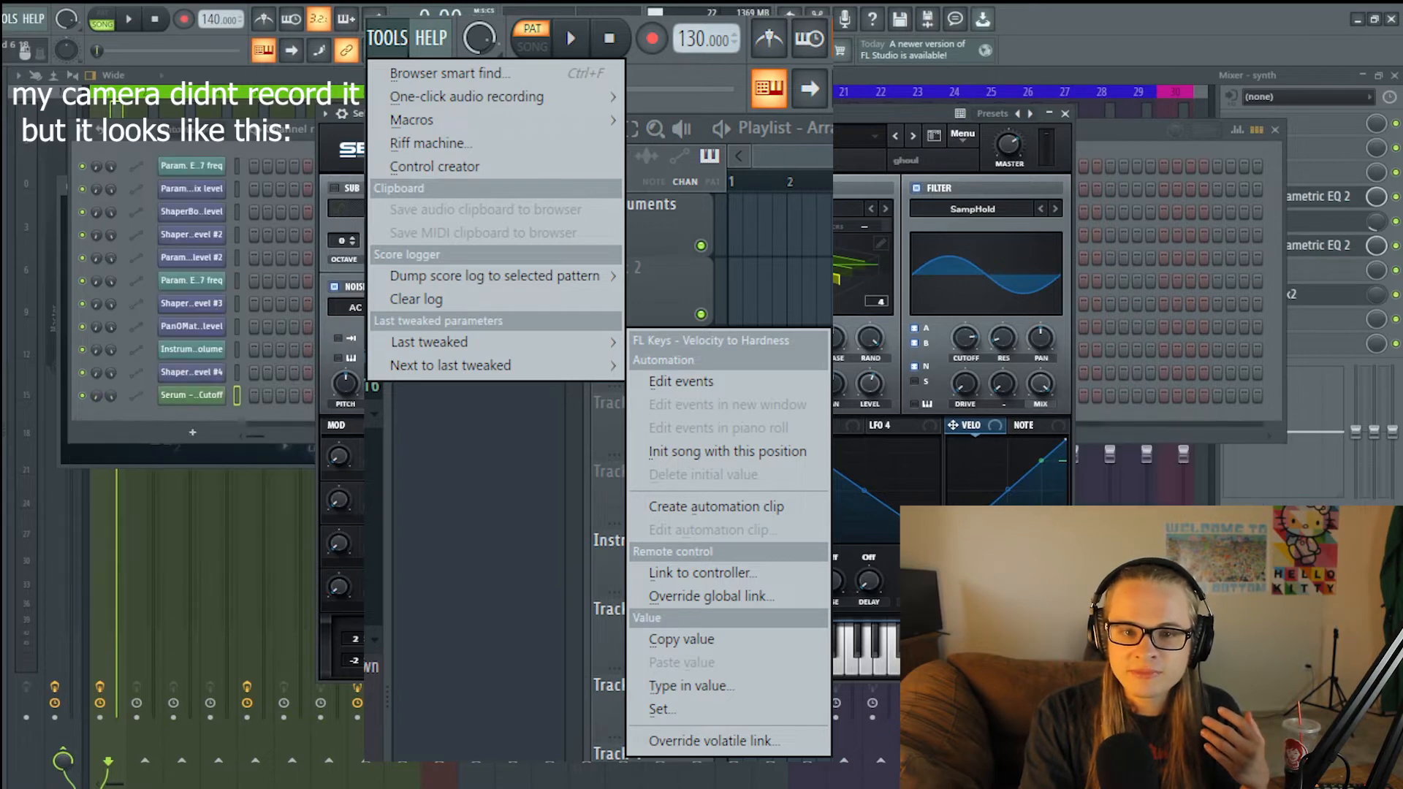
# Solo Track 18 and add a point just before bar 2 in the Serum Fil Cutoff clip, lowered to the minimum
pyautogui.press('F5')
pyautogui.scroll(-4, 461, 442)
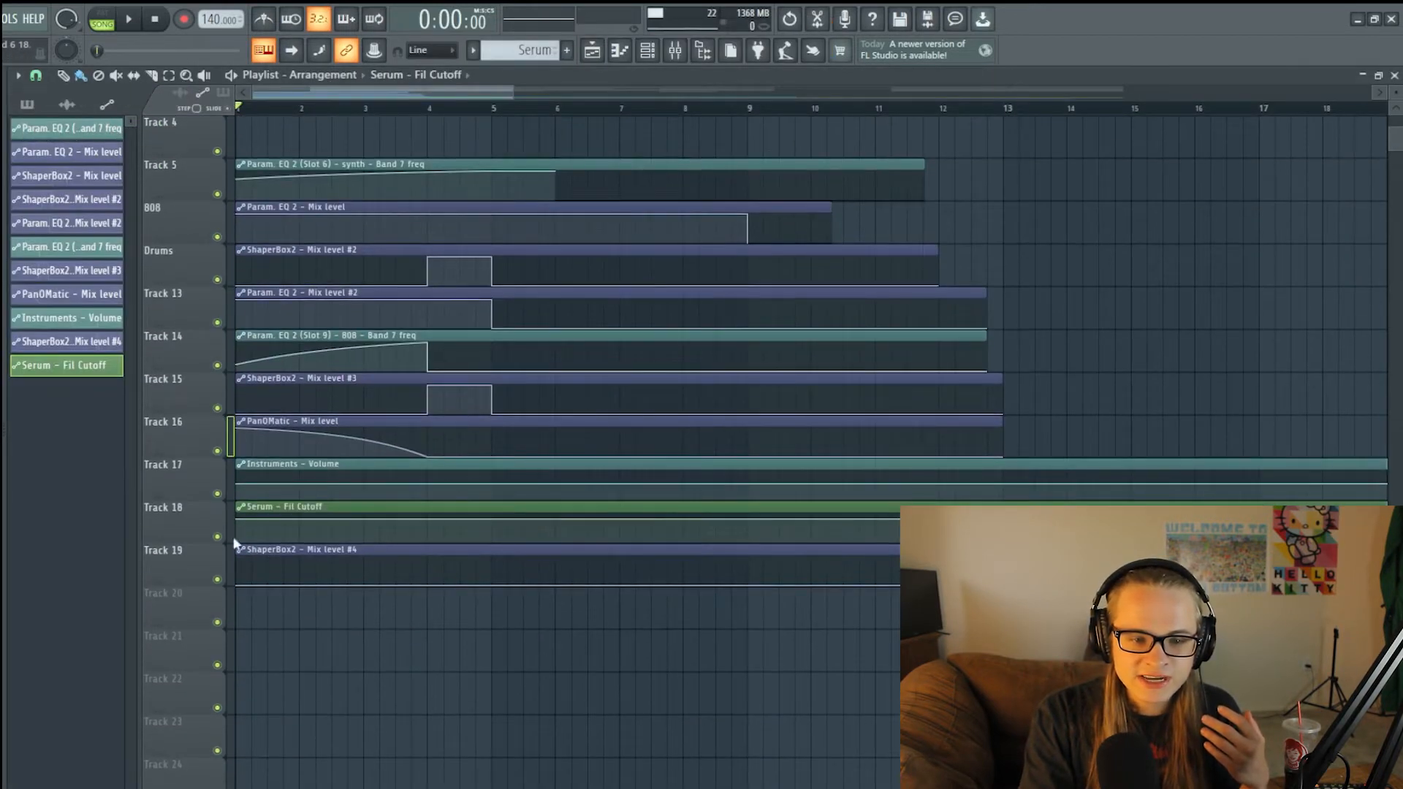
pyautogui.rightClick(217, 537)
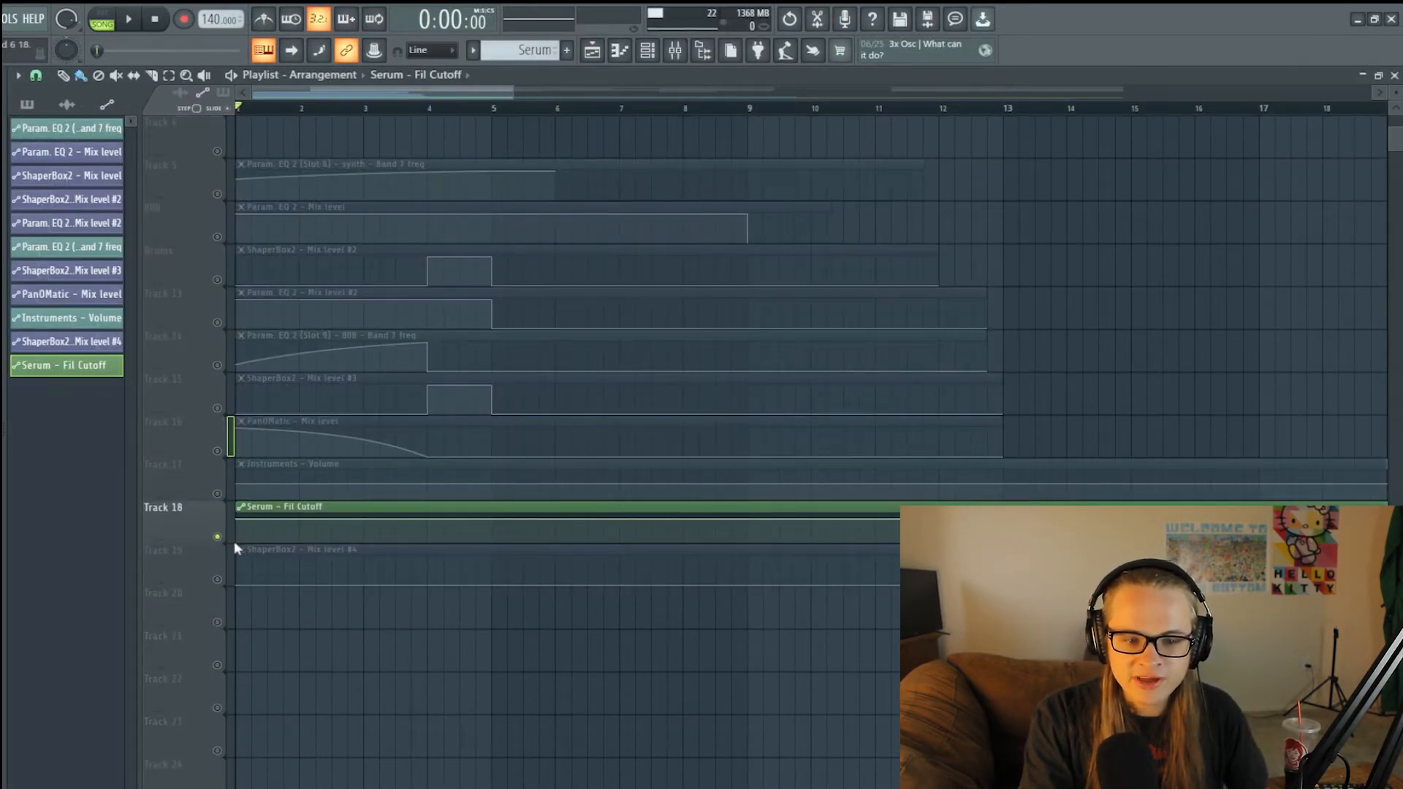
pyautogui.rightClick(295, 520)
pyautogui.moveTo(296, 520); pyautogui.dragTo(292, 543)
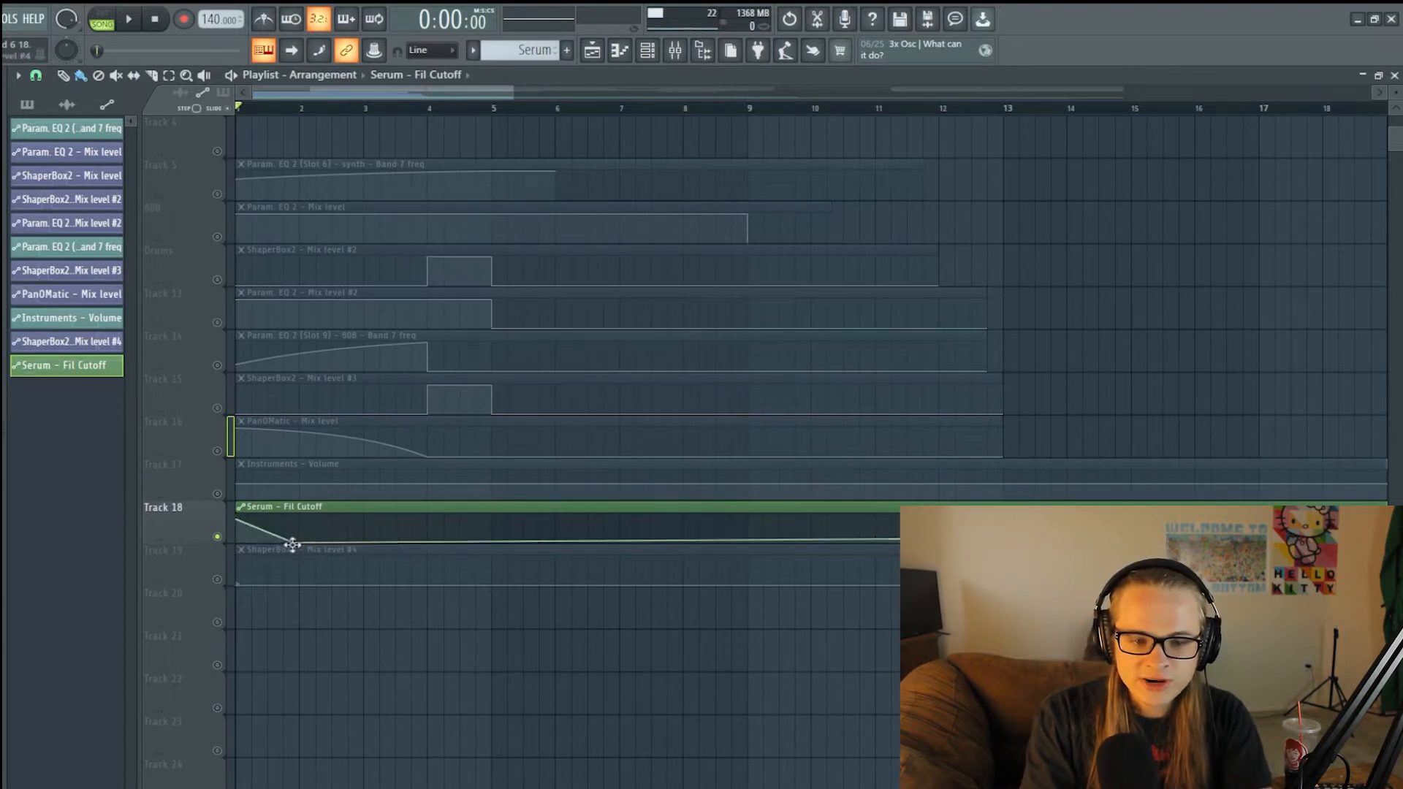
# Show all channels in the channel rack and open the Serum plugin of the synth channel
pyautogui.click(688, 61)
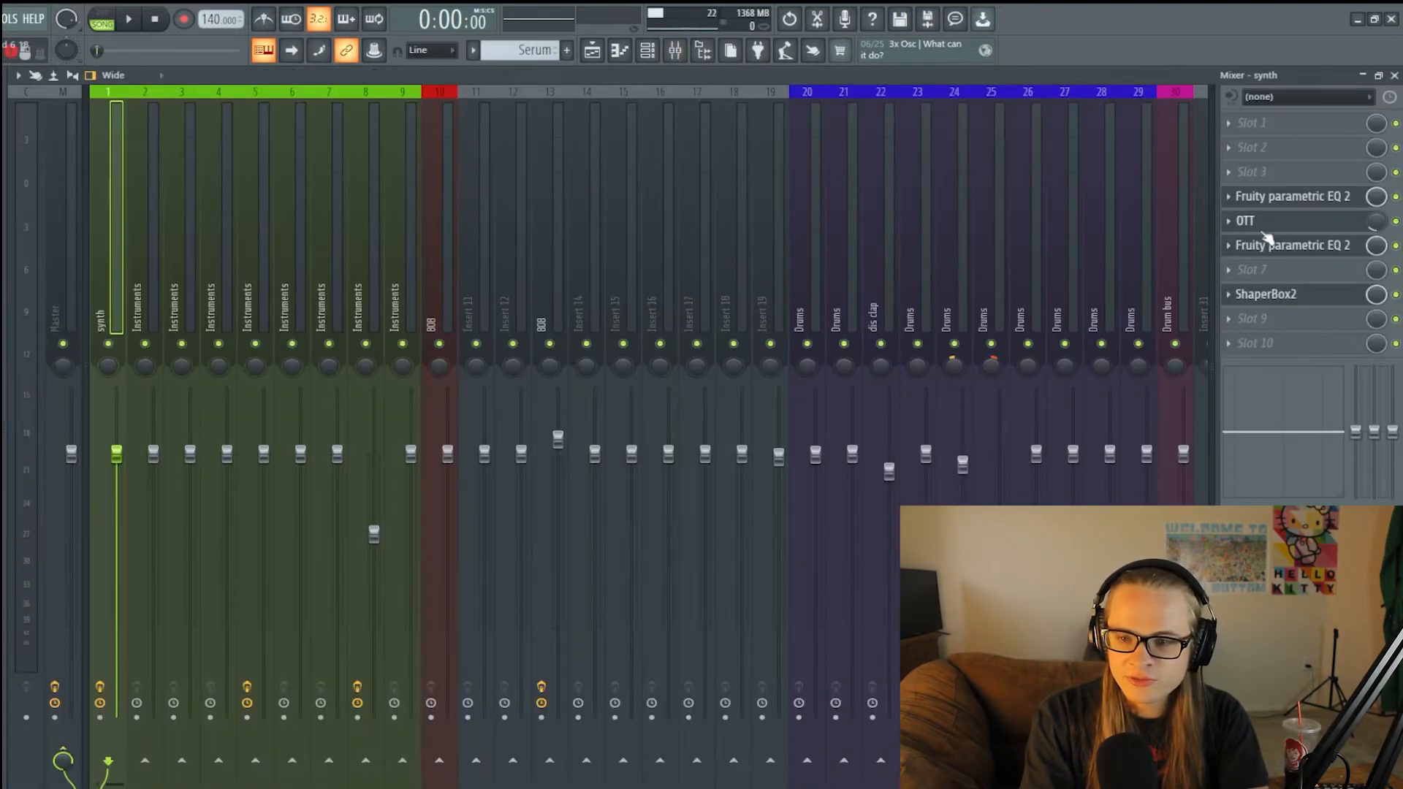
pyautogui.click(648, 49)
pyautogui.click(192, 395)
pyautogui.click(183, 130)
pyautogui.click(181, 152)
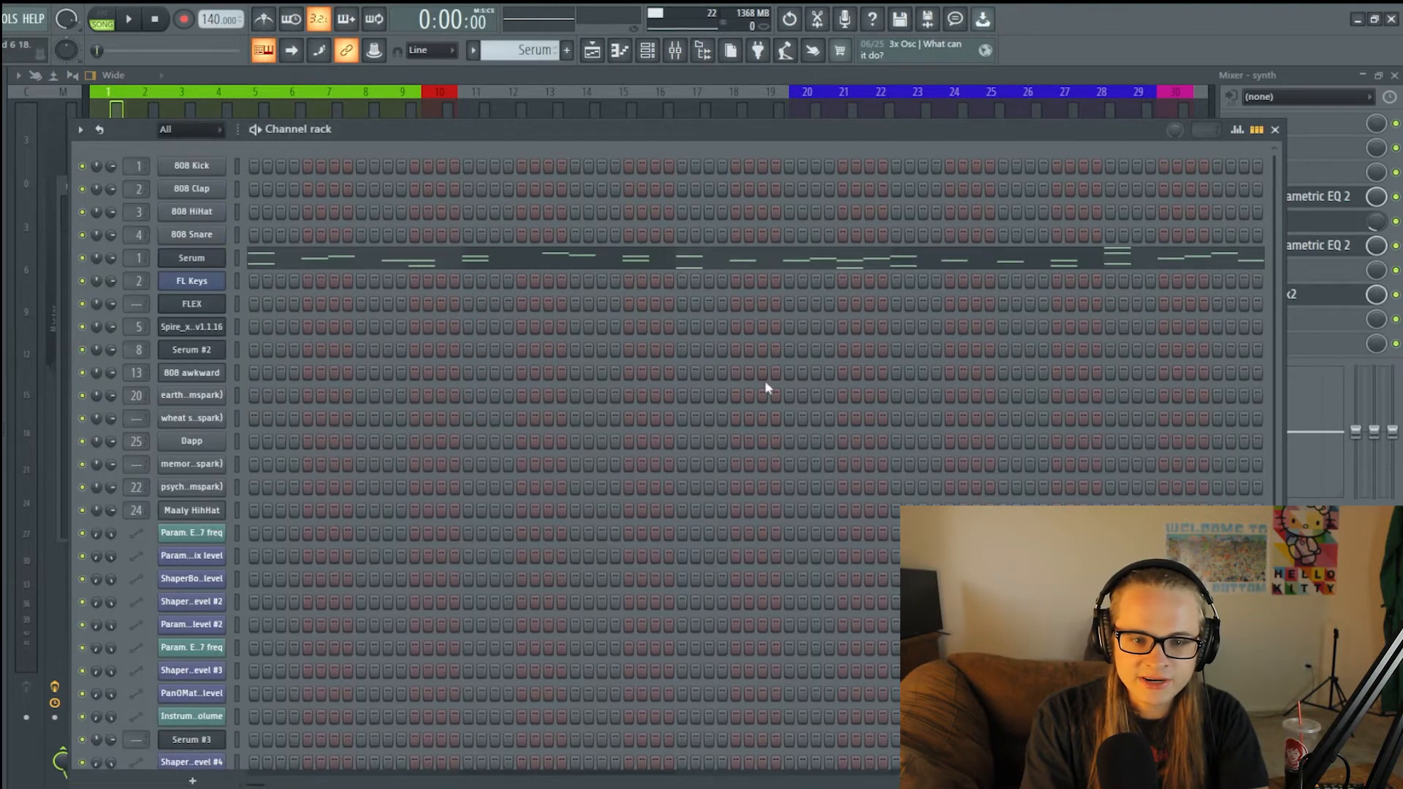
pyautogui.click(205, 258)
# Test Serum's filter cutoff with a short playback and return to its automation clip in the playlist
pyautogui.moveTo(970, 340); pyautogui.dragTo(961, 349)
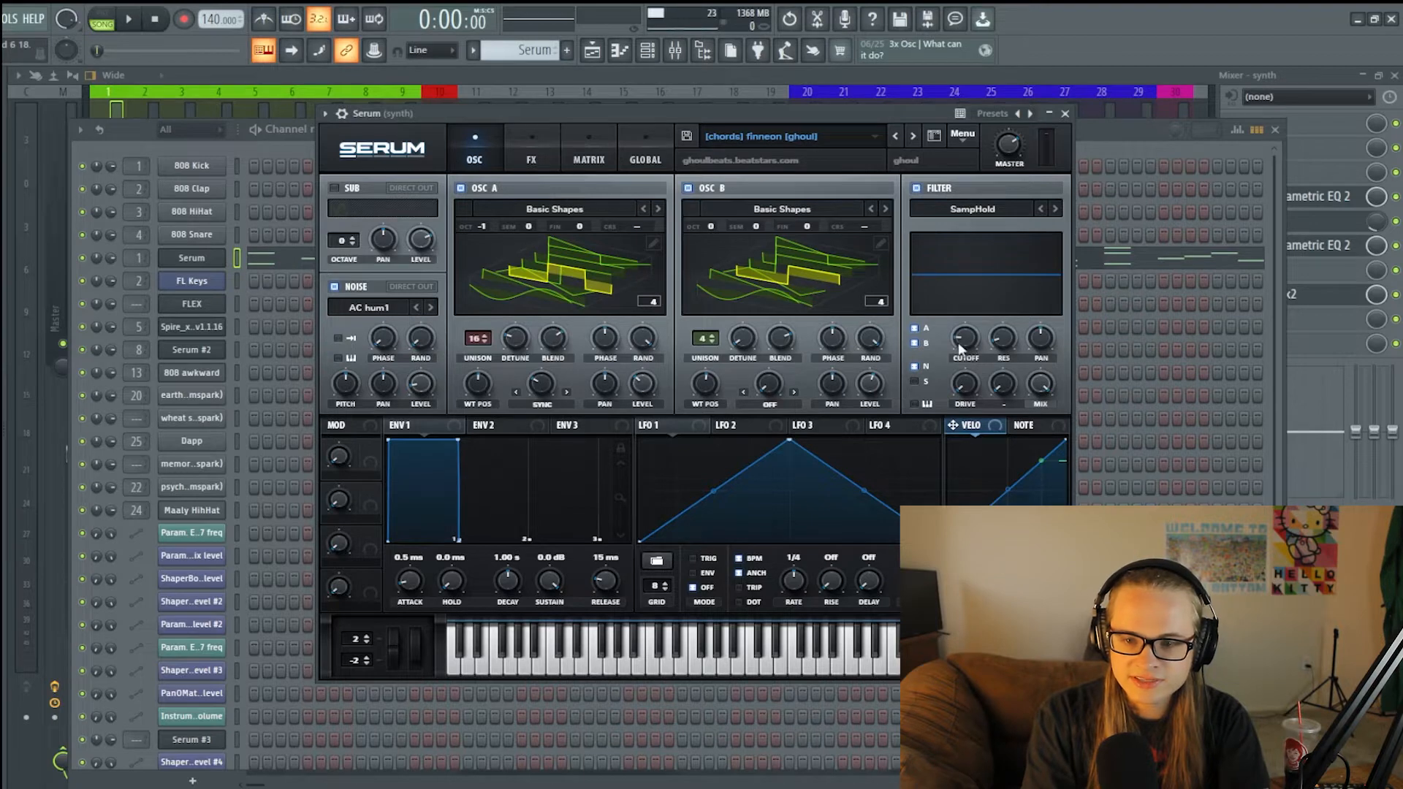
pyautogui.press('space')
pyautogui.press('space')
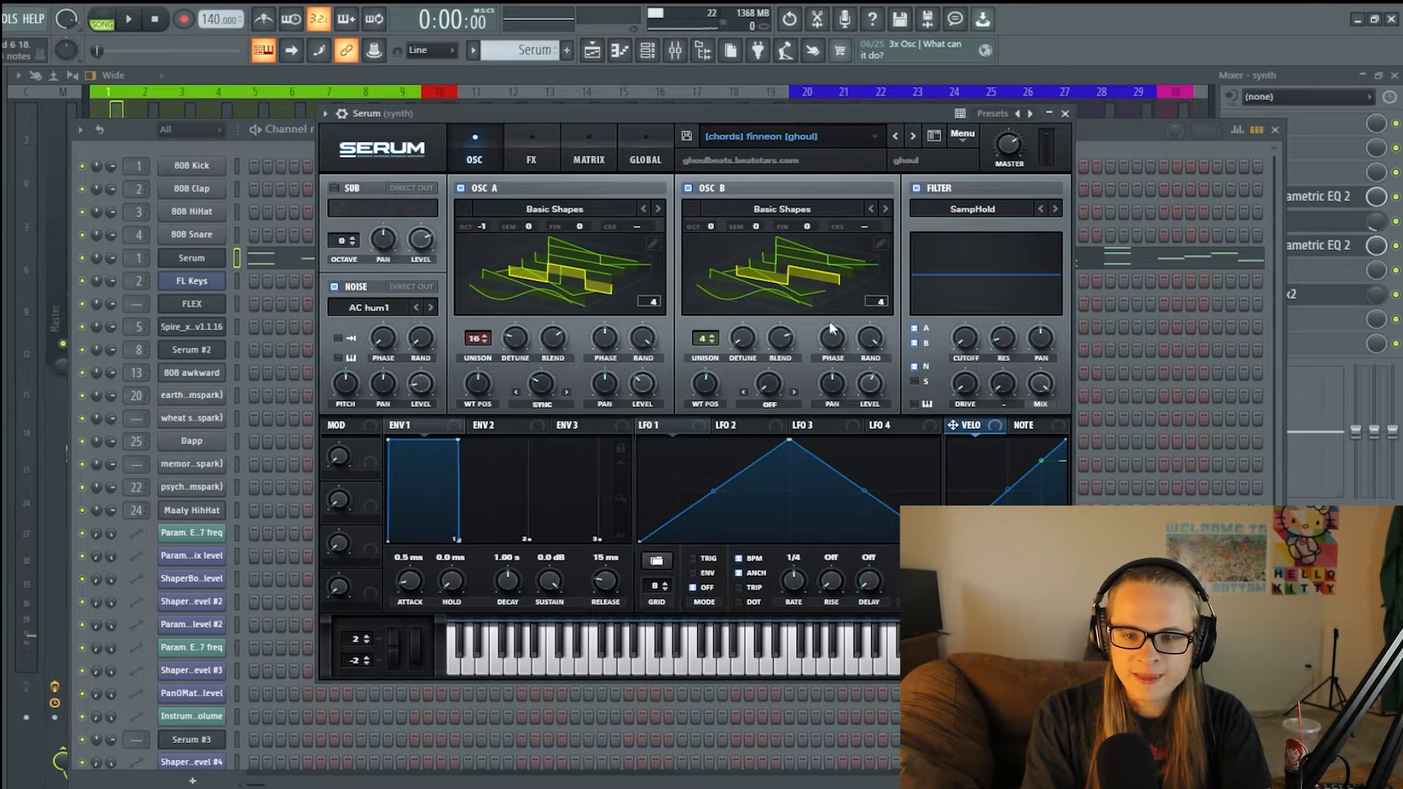
pyautogui.click(592, 50)
pyautogui.scroll(-8, 348, 371)
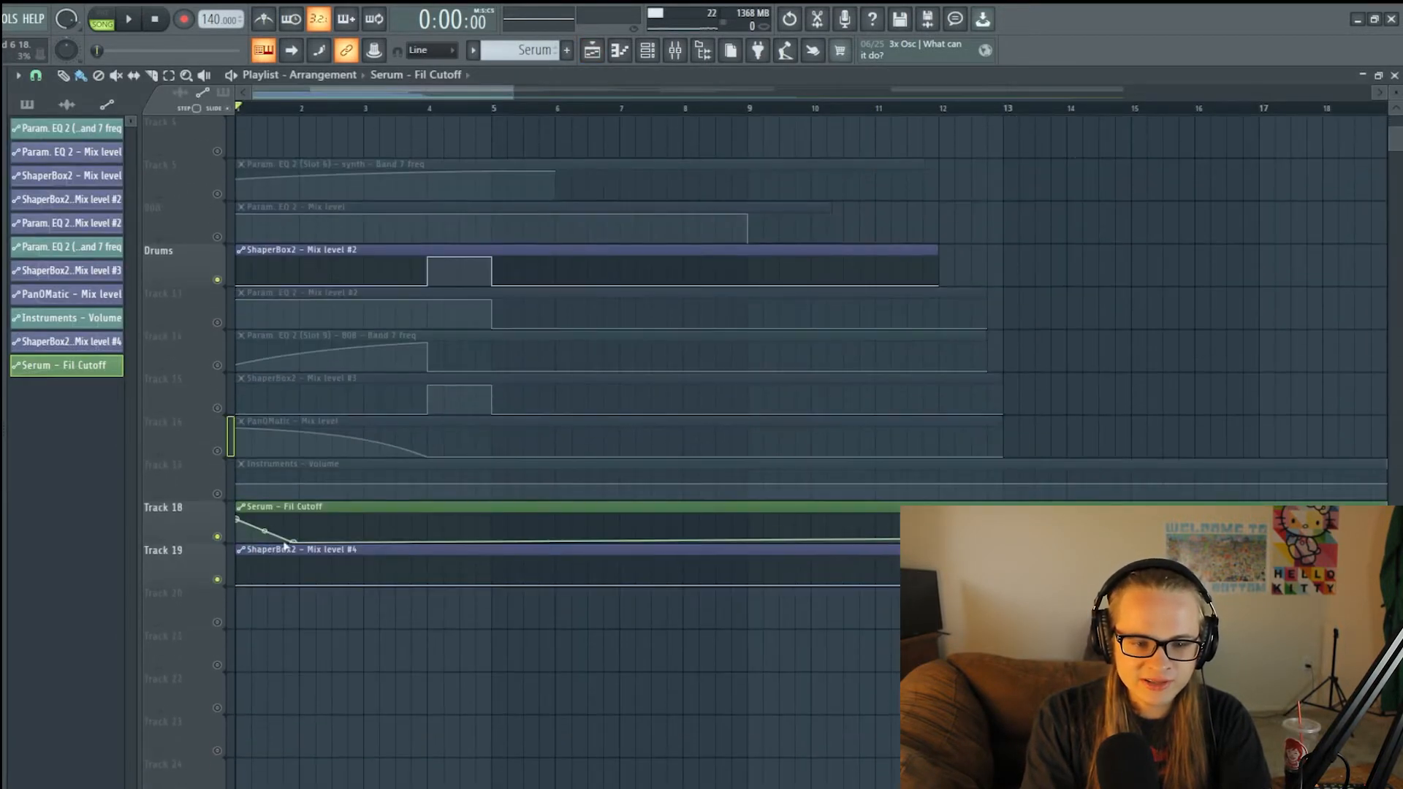
# Raise the Serum Fil Cutoff clip's point before bar 2 to about the starting level and audition the intro
pyautogui.moveTo(290, 541)
pyautogui.mouseDown()
pyautogui.moveTo(251, 517)
pyautogui.moveTo(281, 522)
pyautogui.mouseUp()
pyautogui.press('space')
pyautogui.press('space')
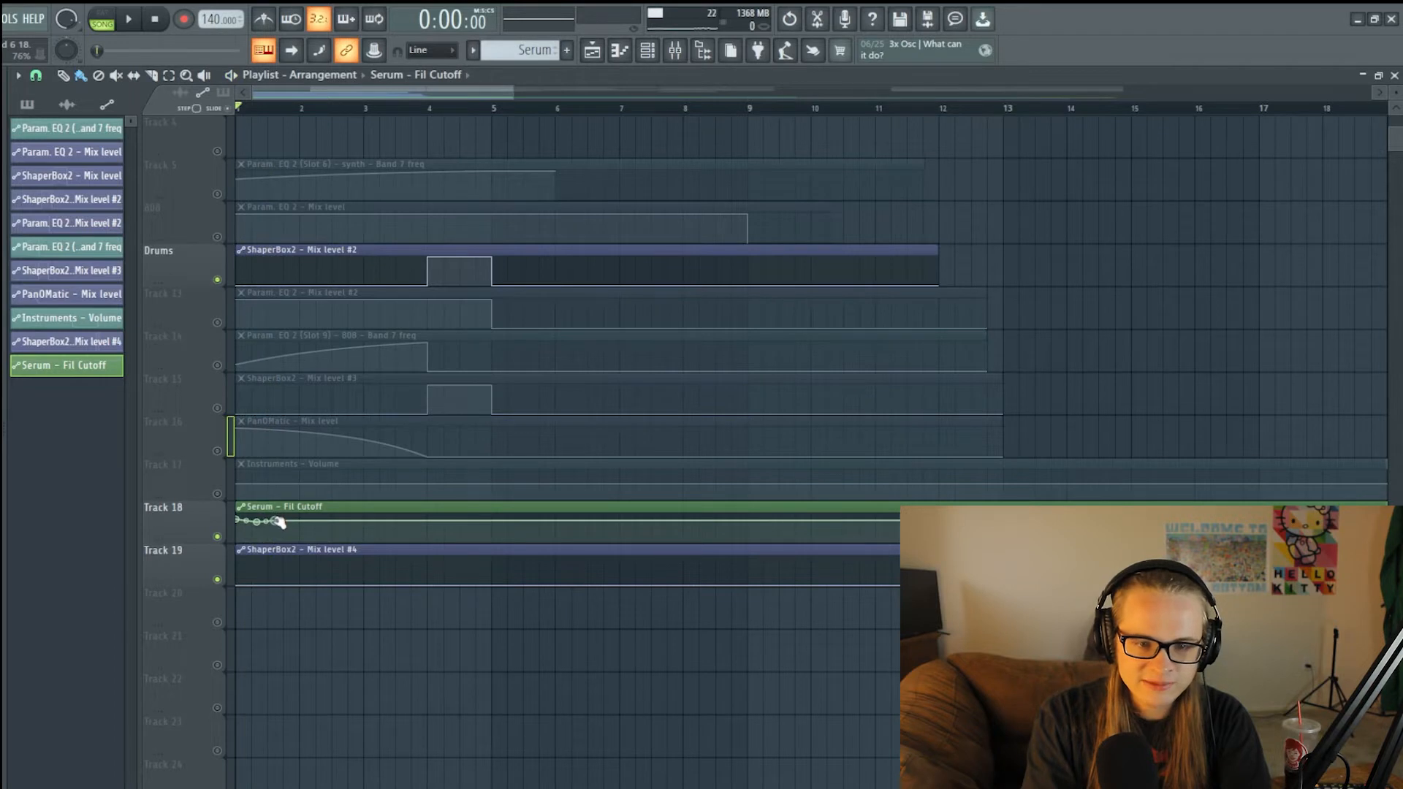
pyautogui.scroll(5, 276, 125)
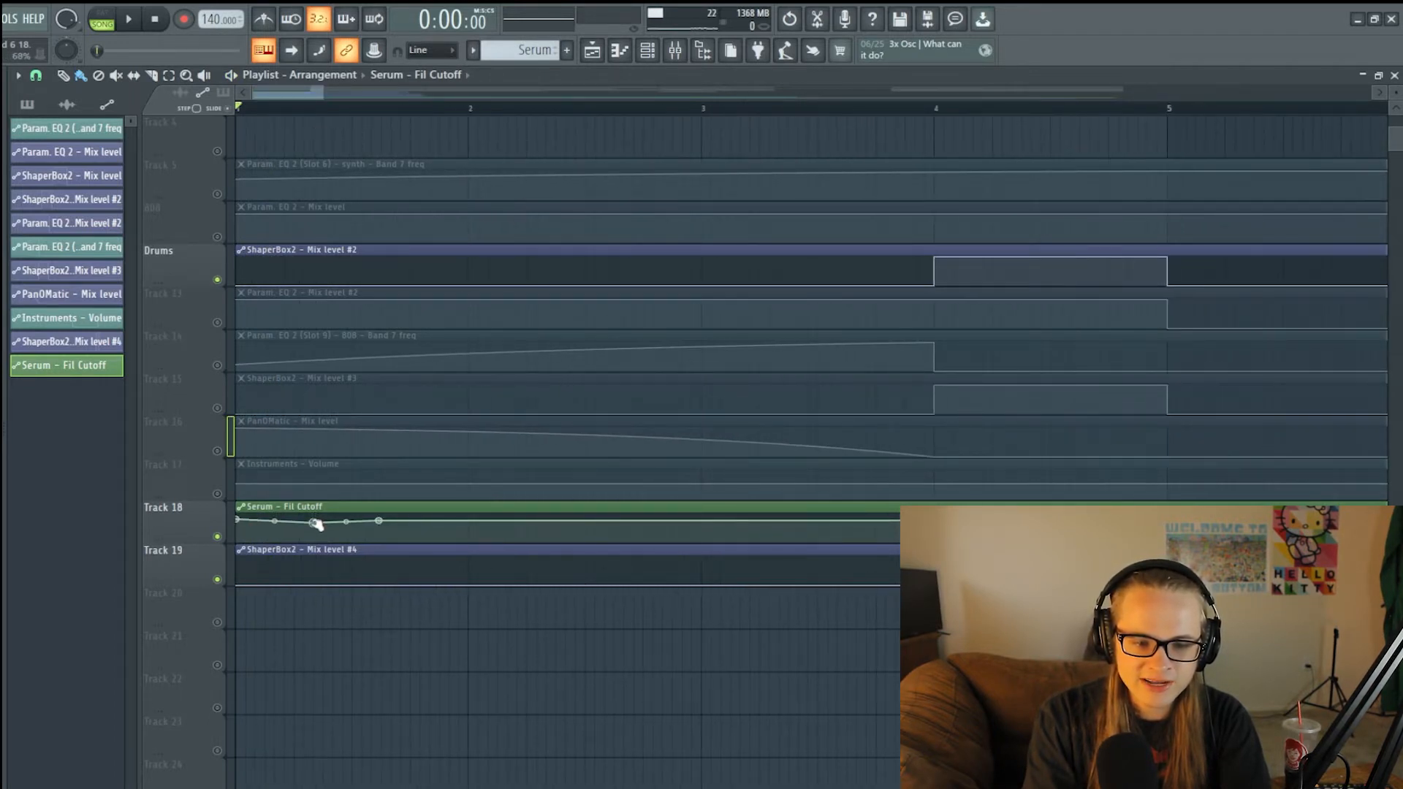
pyautogui.press('space')
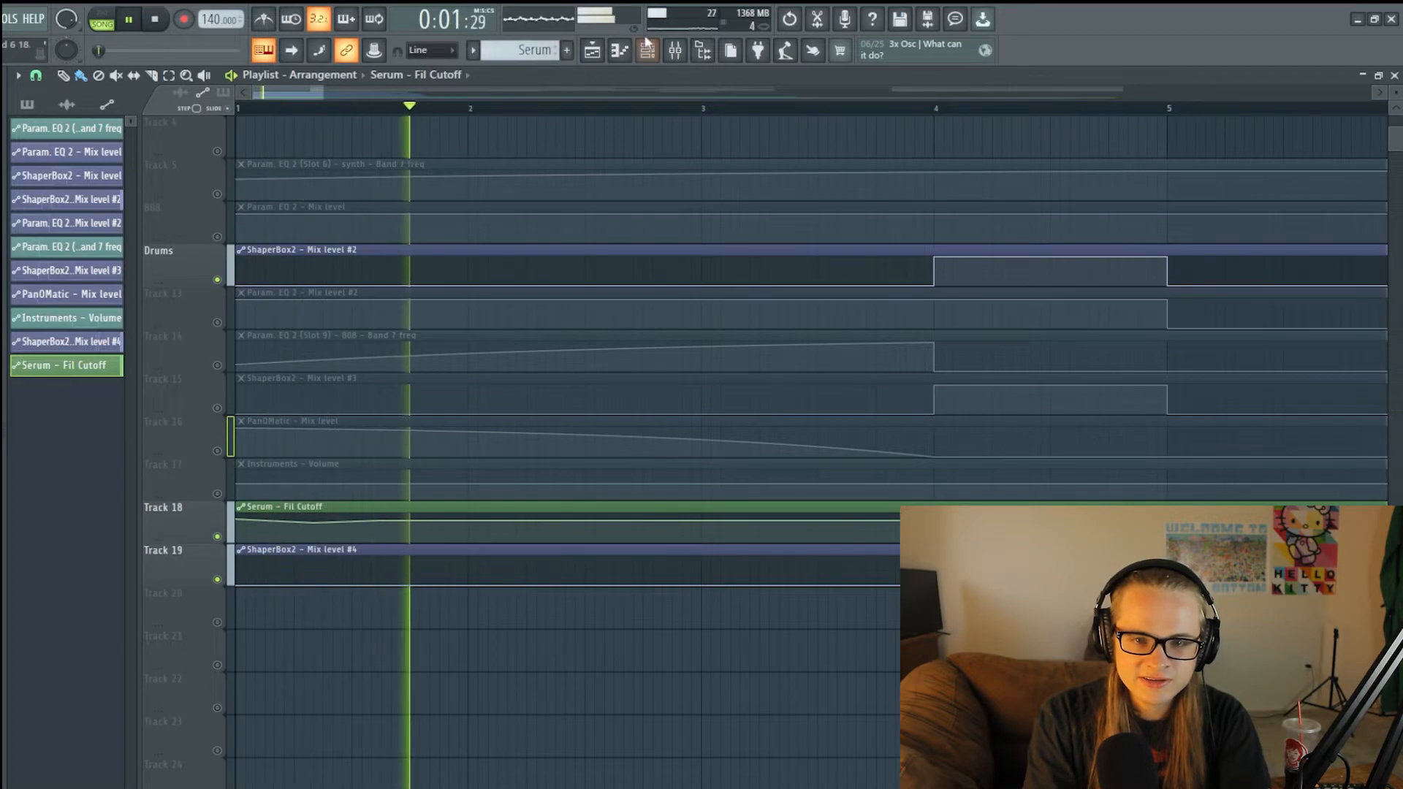
pyautogui.press('space')
# Create an automation clip for the Decay of ValhallaVintageVerb on the fifth mixer track, Instruments
pyautogui.click(674, 51)
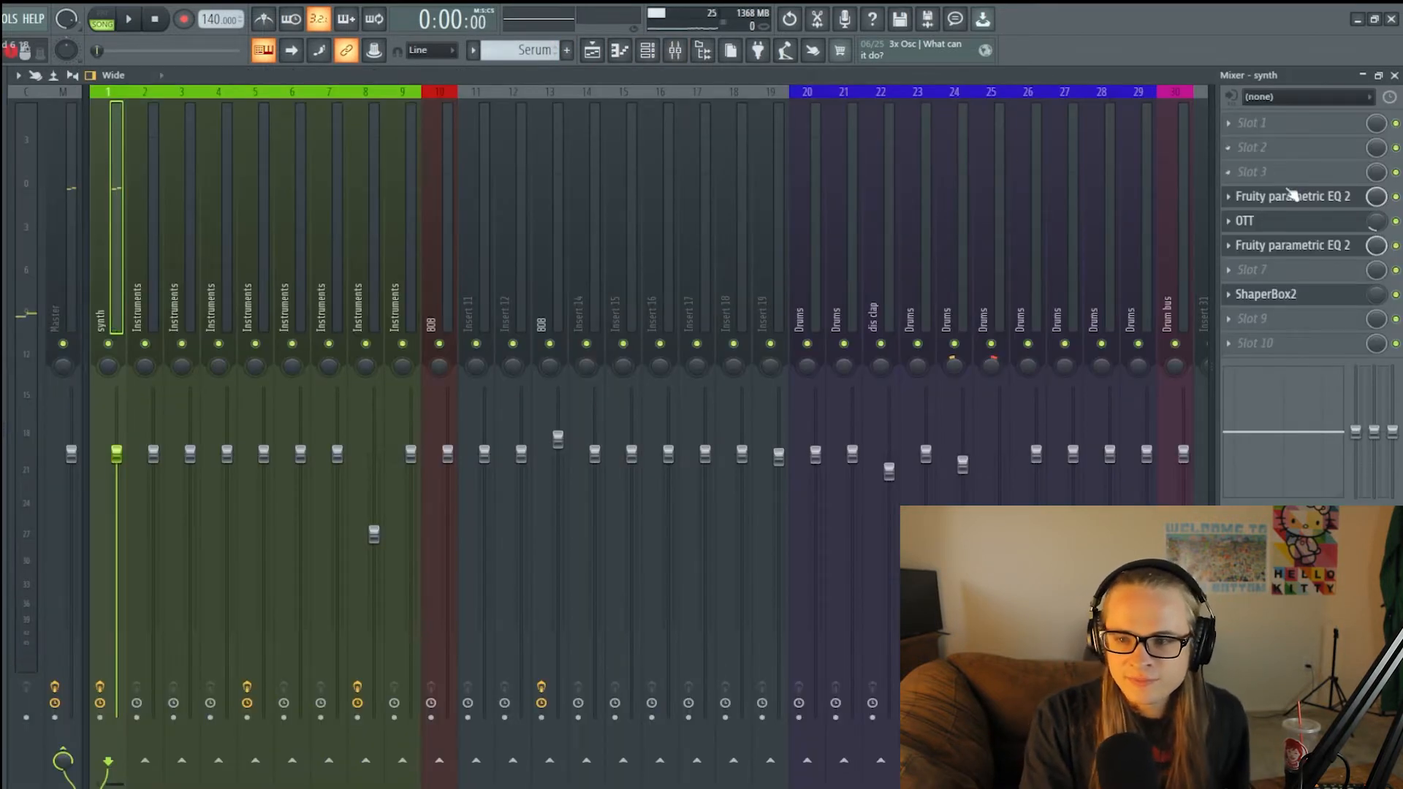
pyautogui.click(345, 260)
pyautogui.click(296, 259)
pyautogui.click(222, 257)
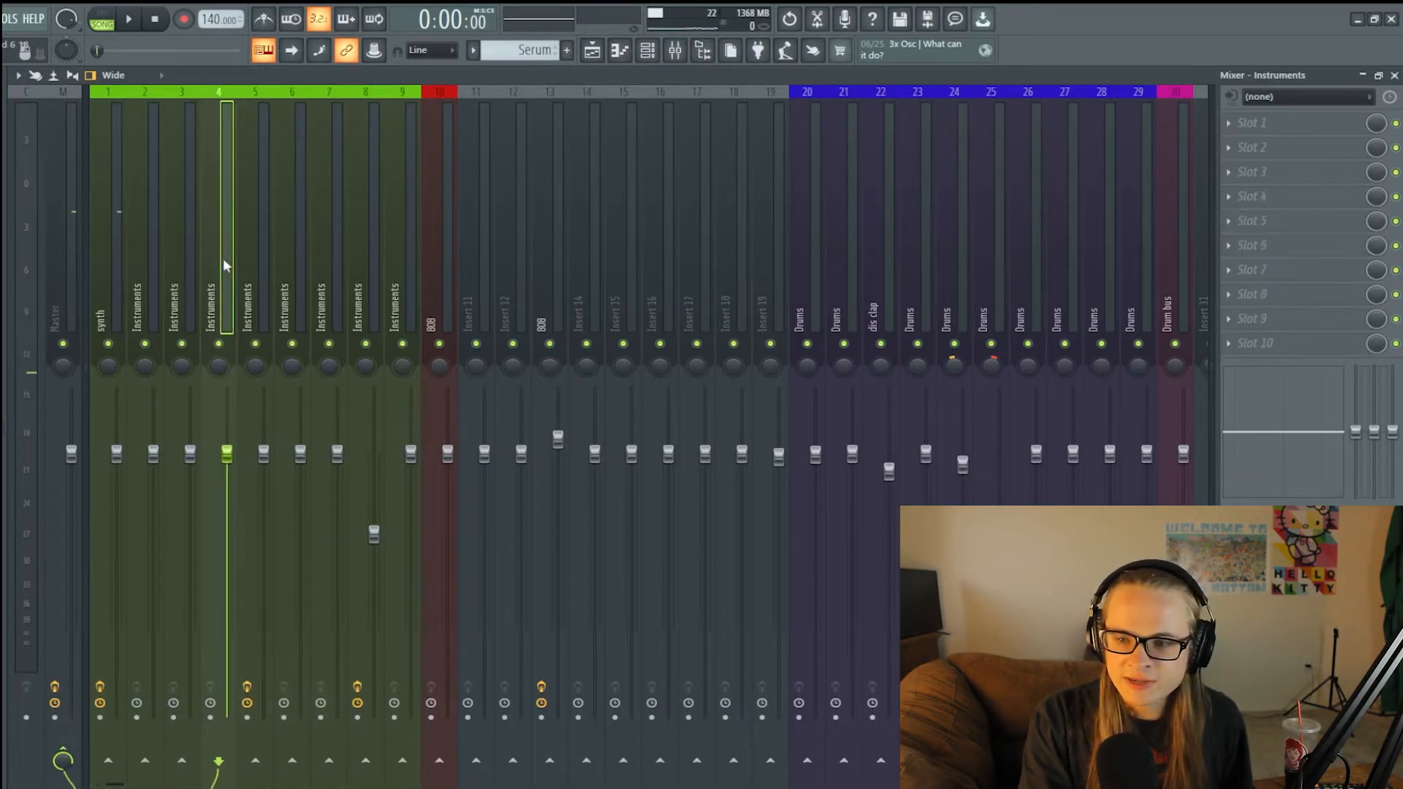
pyautogui.click(252, 265)
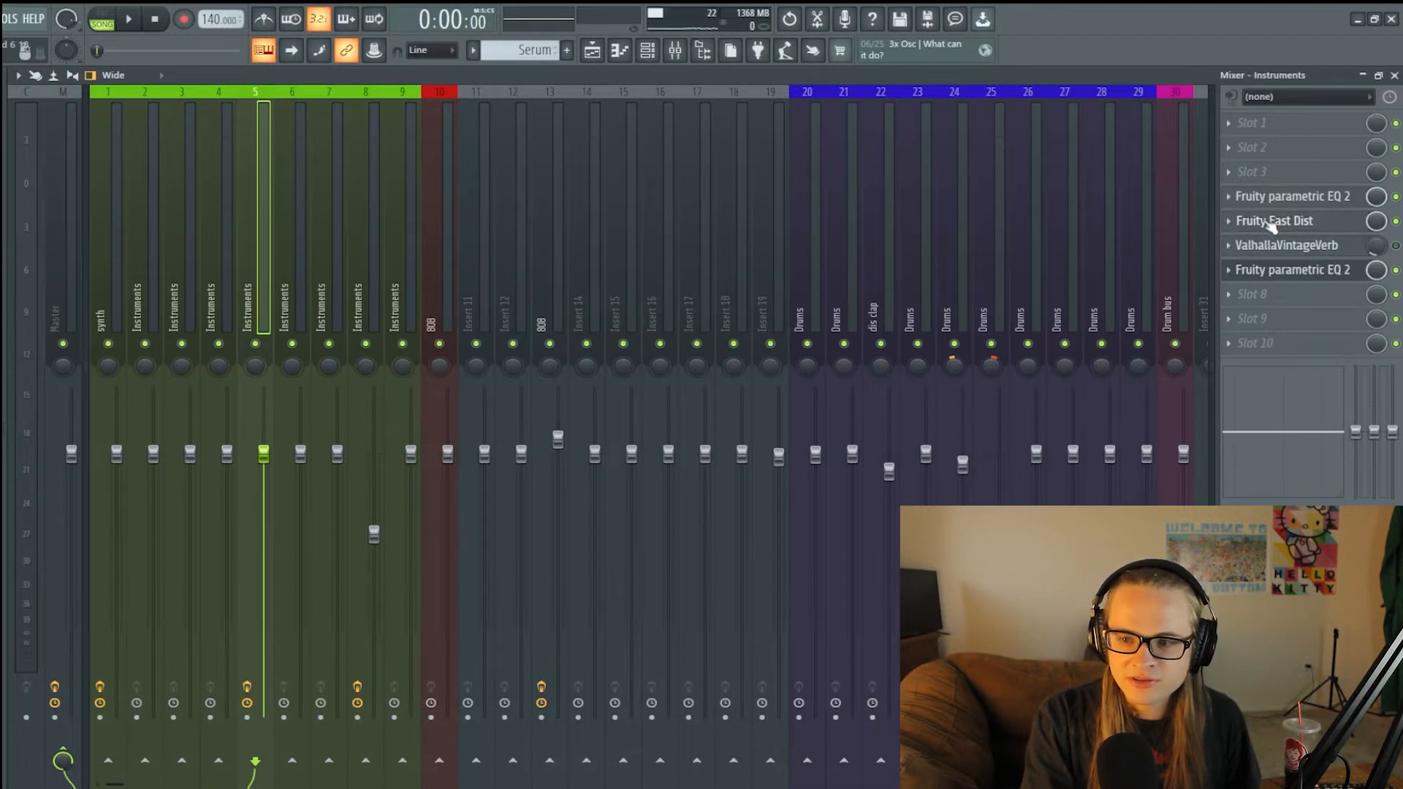
pyautogui.click(1259, 247)
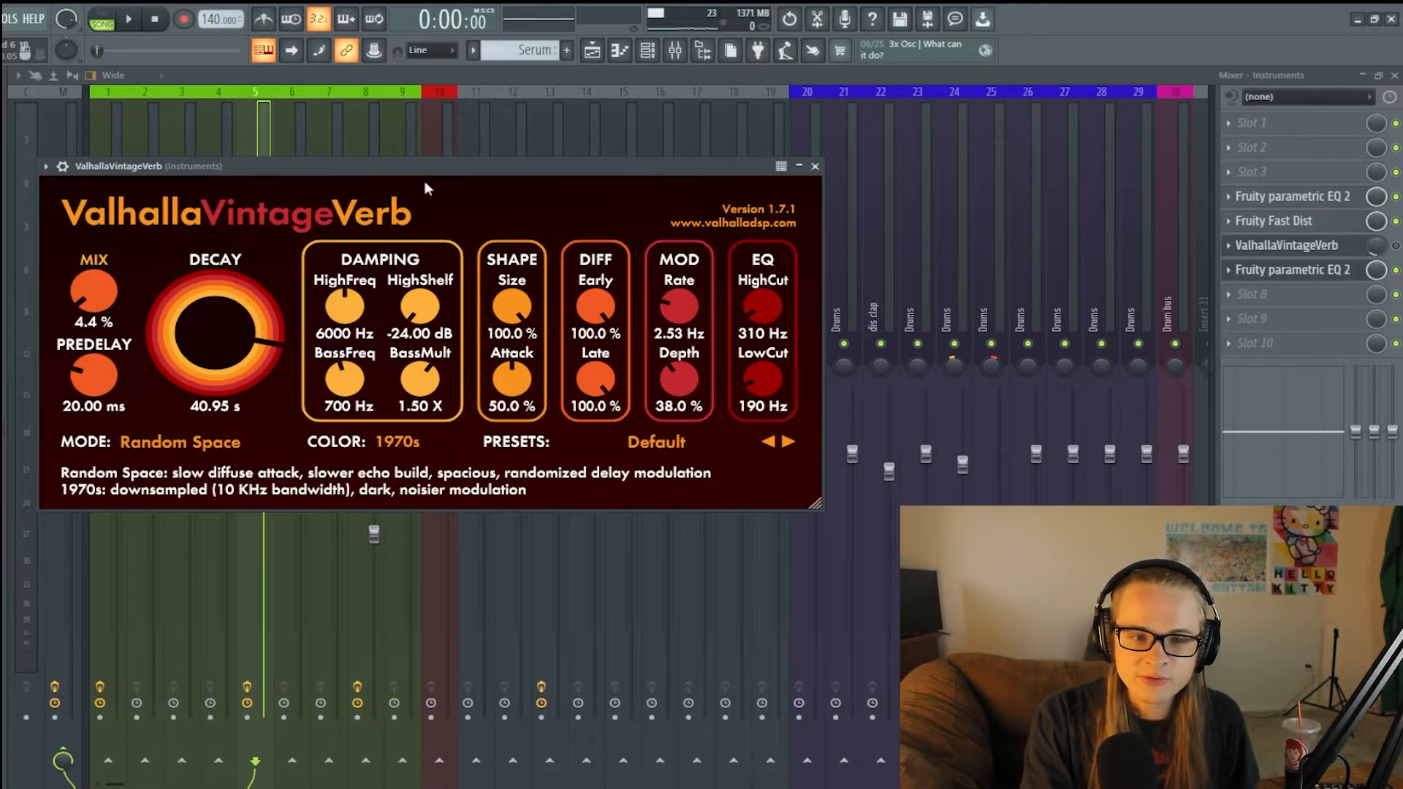
pyautogui.moveTo(255, 334); pyautogui.dragTo(248, 330)
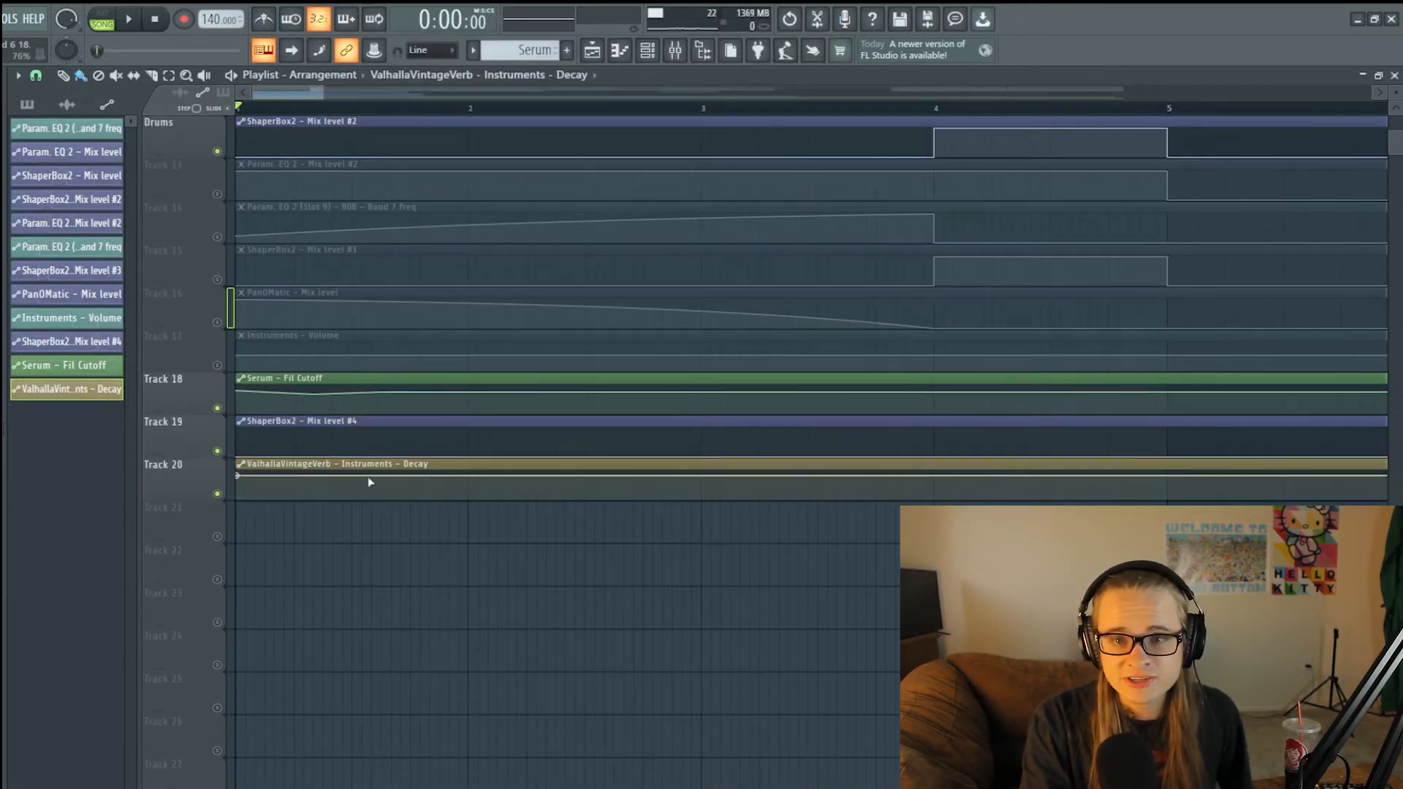
# Unsolo Track 2 so that all playlist tracks are active, and look over the arrangement and its automation clips
pyautogui.scroll(5, 257, 454)
pyautogui.scroll(1, 216, 226)
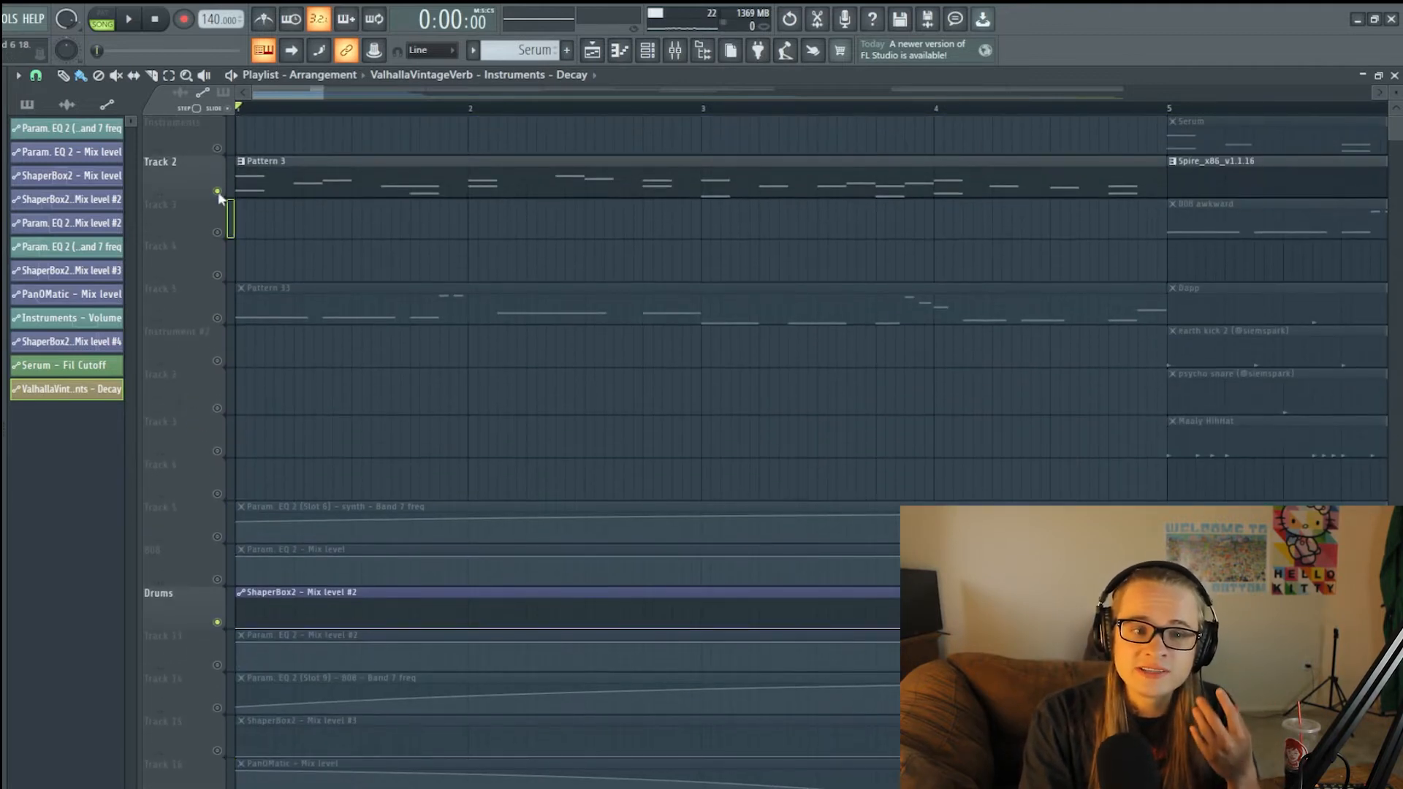
pyautogui.rightClick(218, 192)
pyautogui.moveTo(327, 93); pyautogui.dragTo(537, 92)
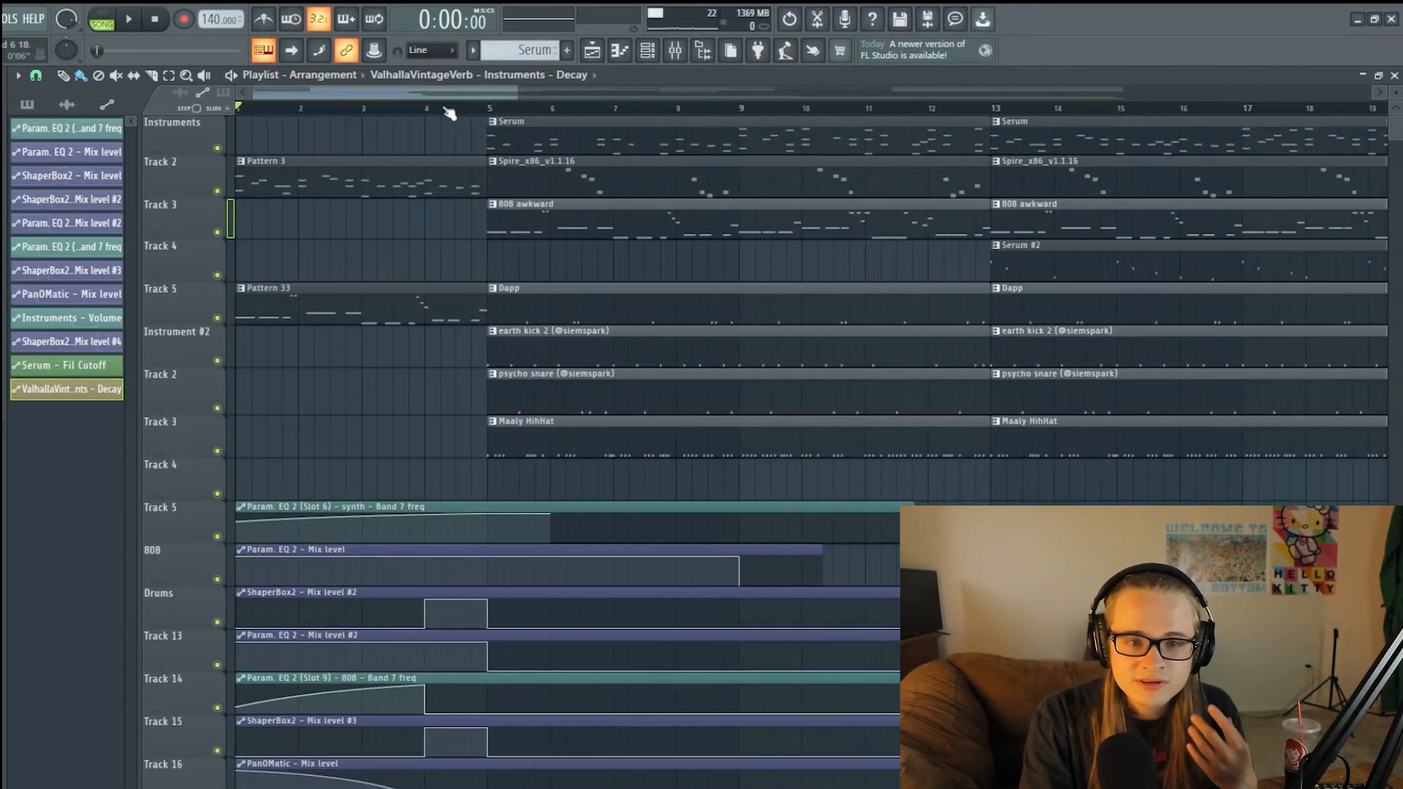
pyautogui.scroll(-2, 535, 124)
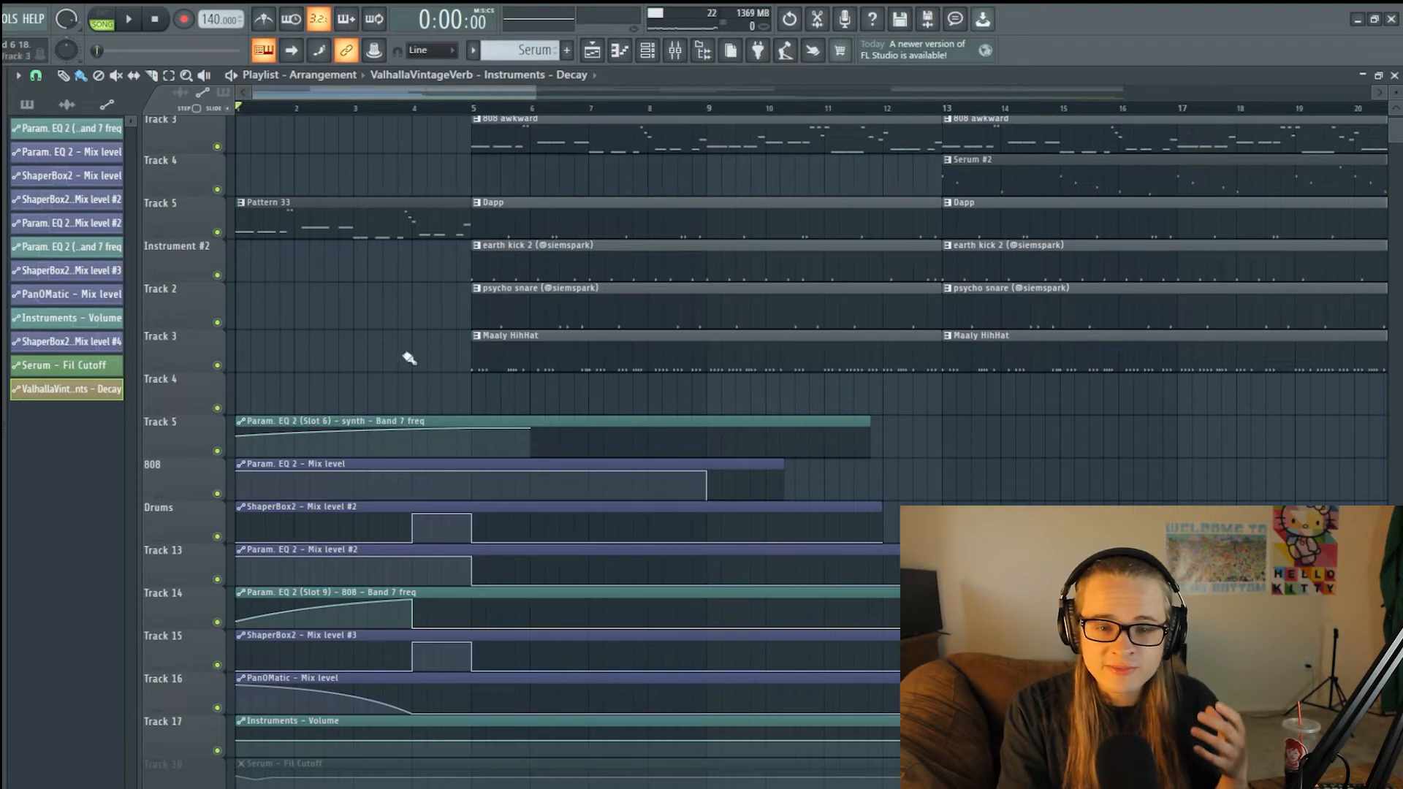
pyautogui.scroll(2, 409, 353)
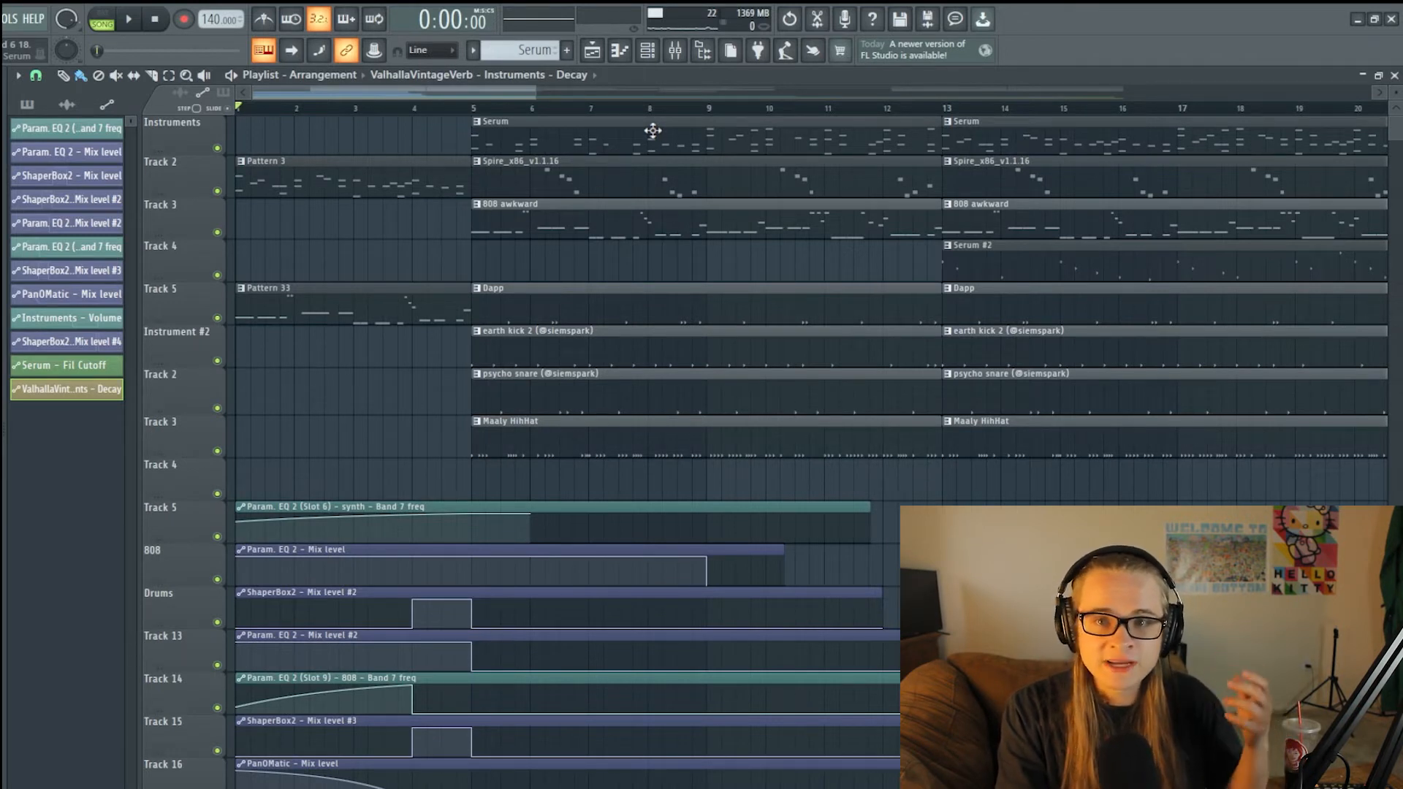
pyautogui.click(673, 53)
pyautogui.click(475, 251)
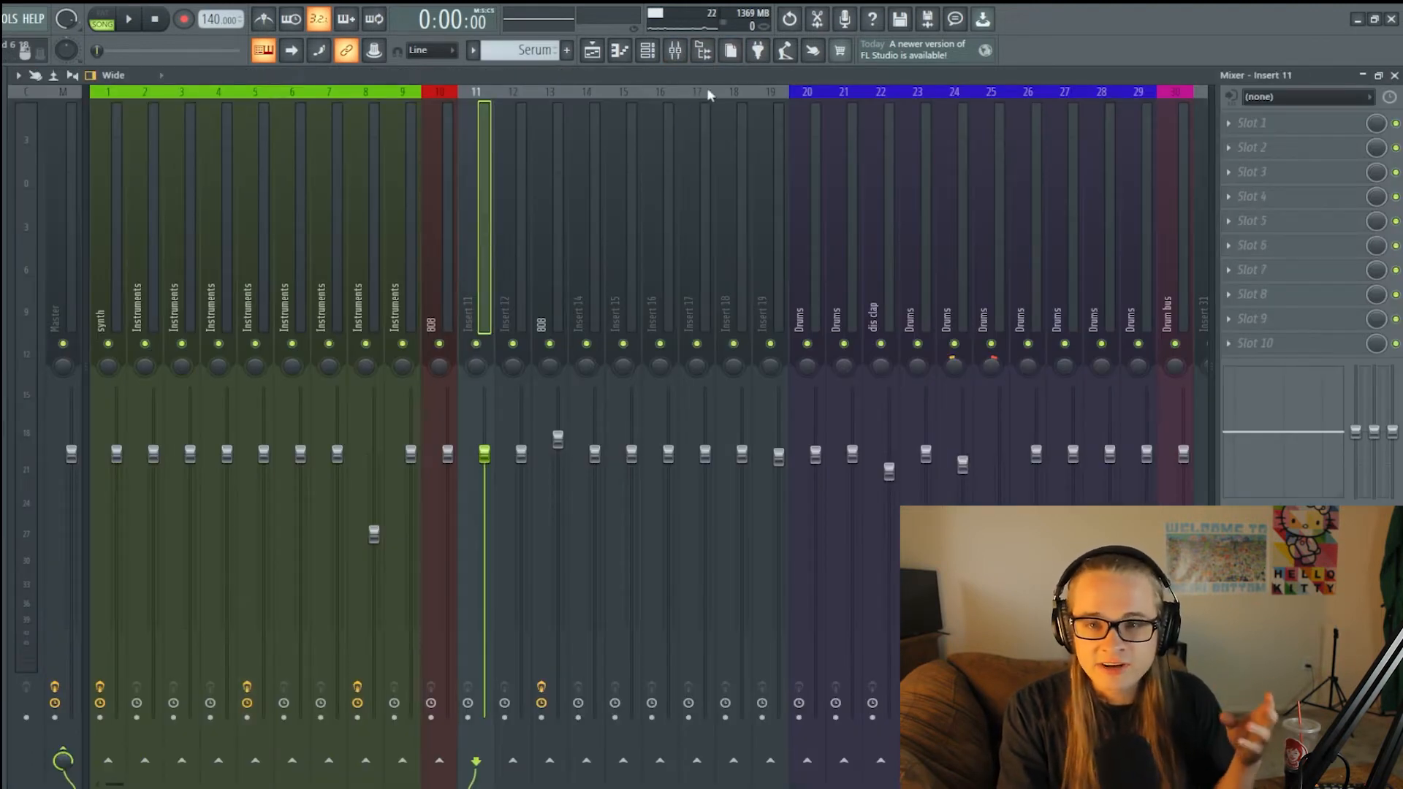
pyautogui.click(593, 54)
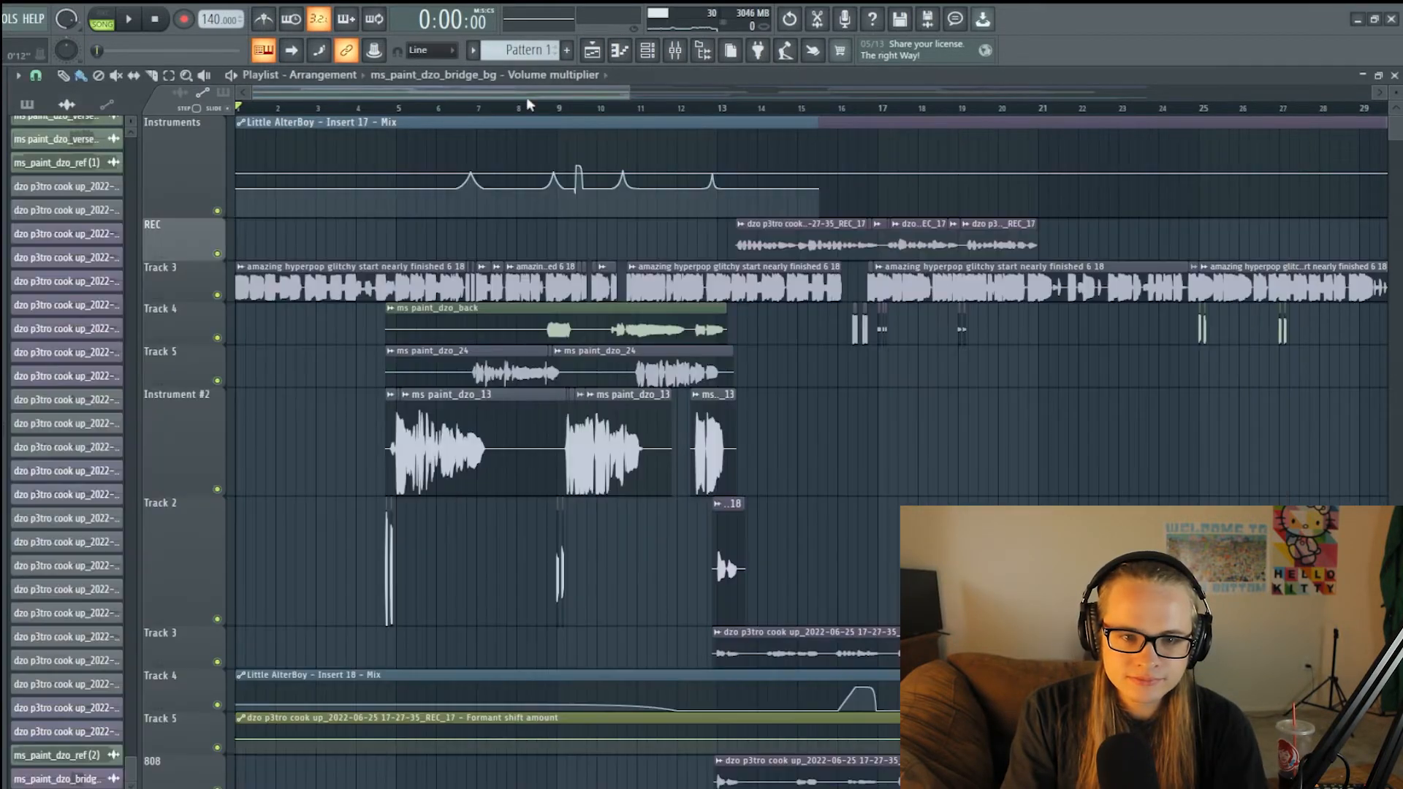
# Play the vocal project from the start and survey its vocal and automation clips in the playlist
pyautogui.press('space')
pyautogui.moveTo(627, 93); pyautogui.dragTo(1007, 81)
pyautogui.scroll(-3, 833, 293)
pyautogui.scroll(3, 833, 296)
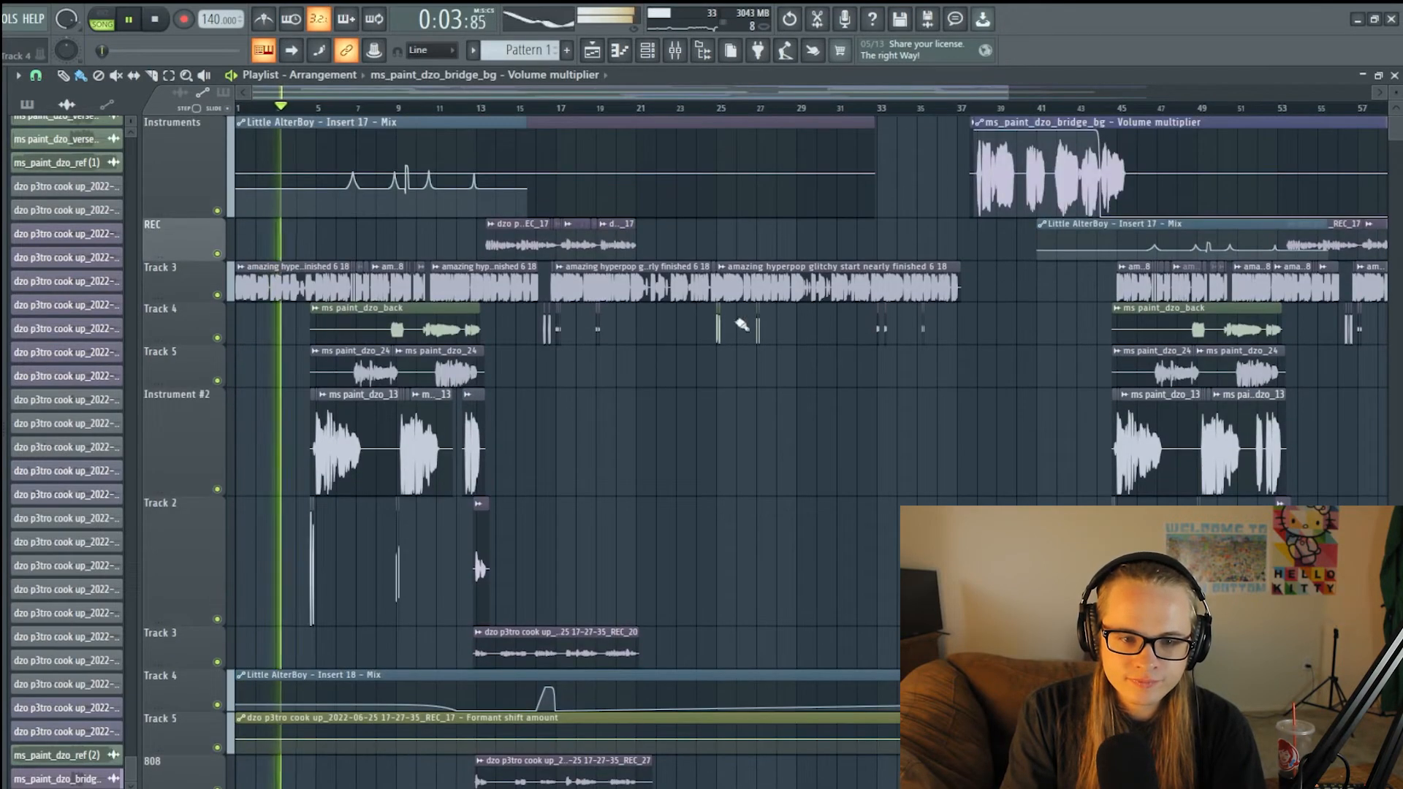
pyautogui.moveTo(1008, 94); pyautogui.dragTo(546, 139)
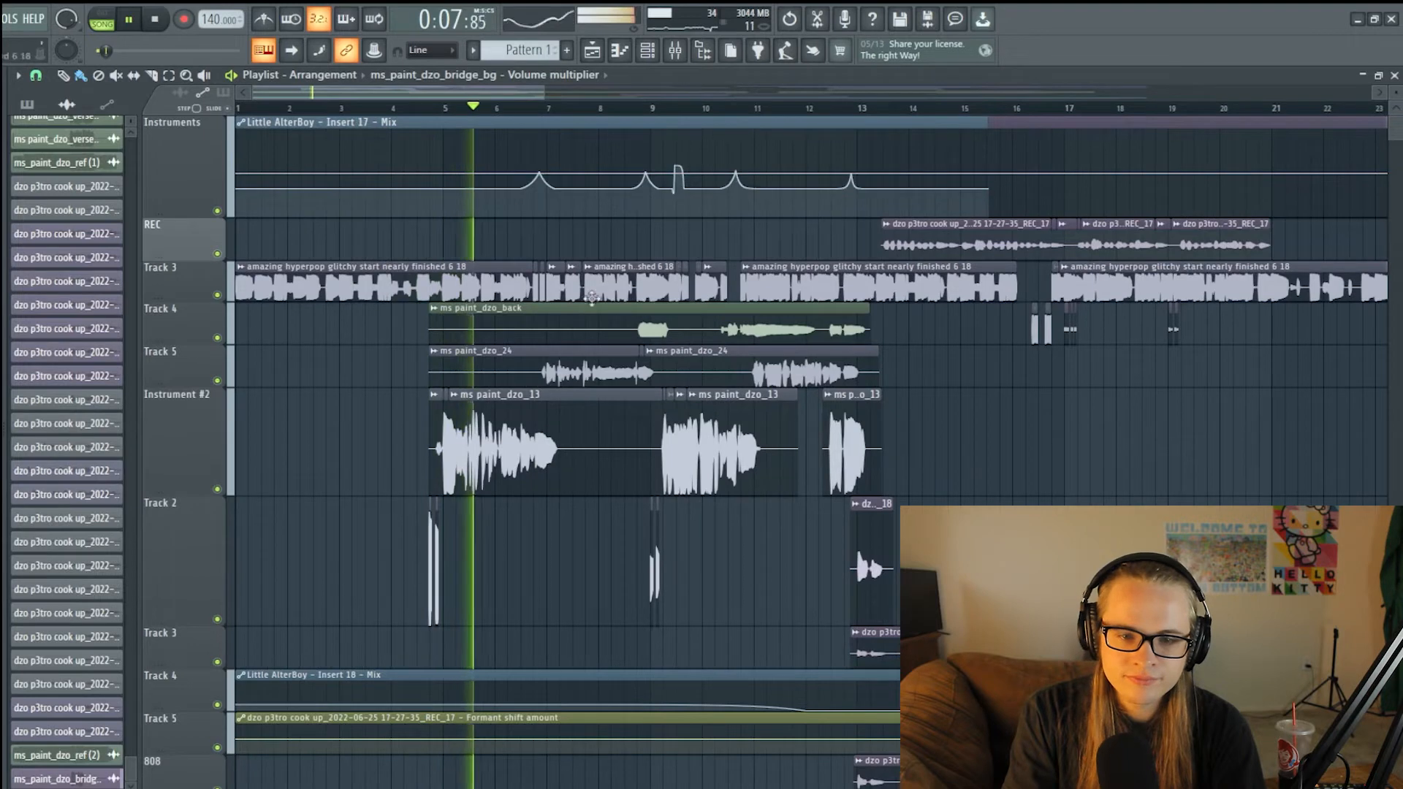
# During playback, inspect the mixer effect chains of the vocals 2, left, Insert 17 and background tracks
pyautogui.click(653, 51)
pyautogui.click(675, 49)
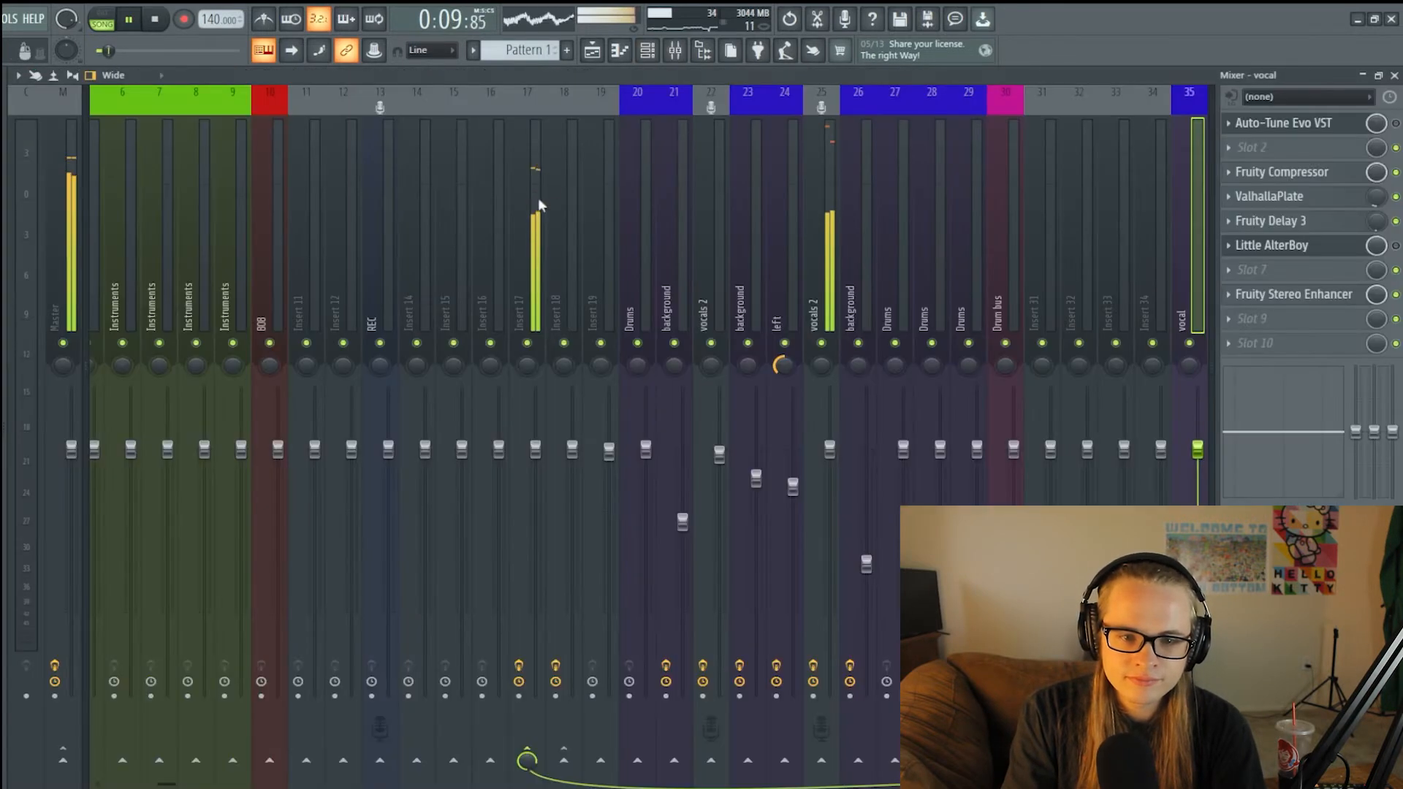
pyautogui.click(826, 263)
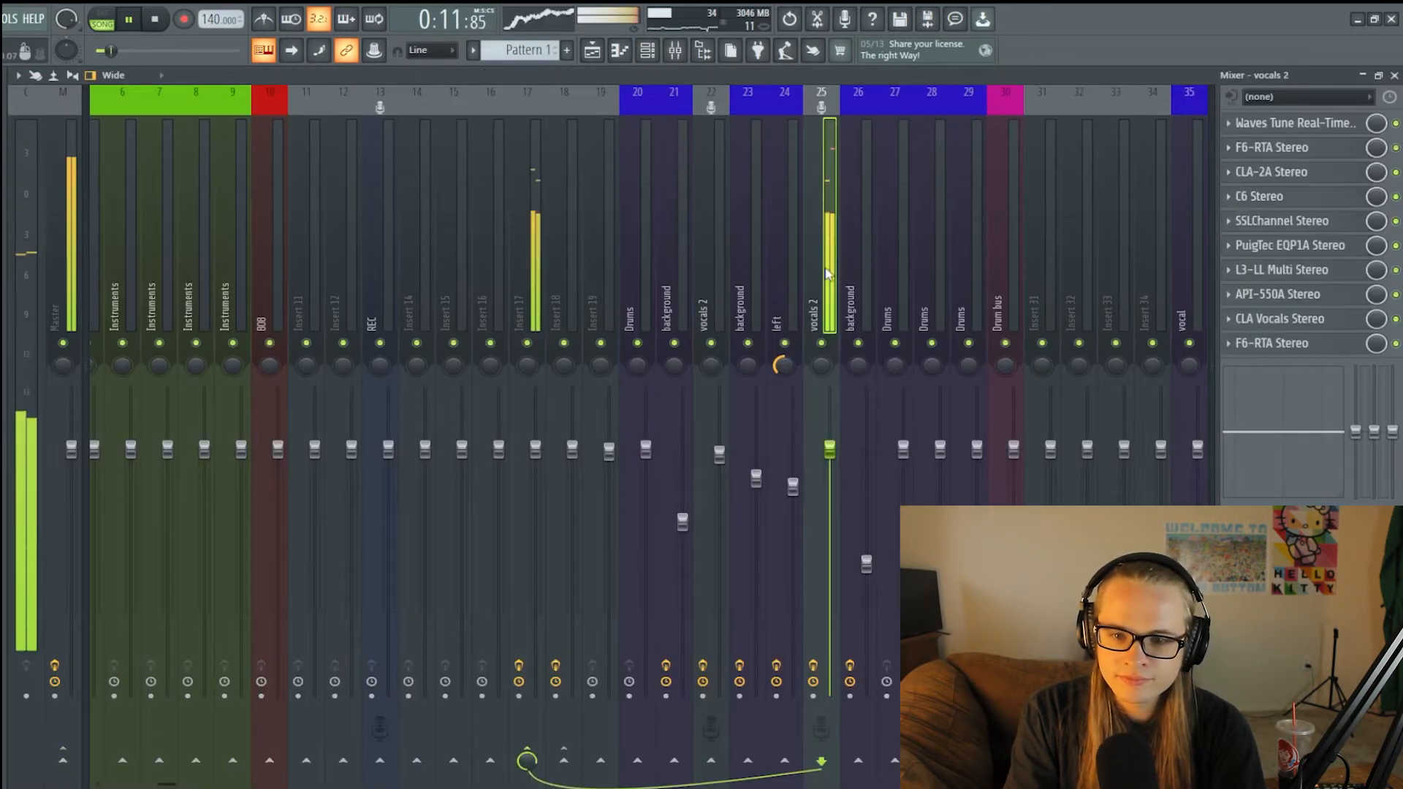
pyautogui.click(792, 267)
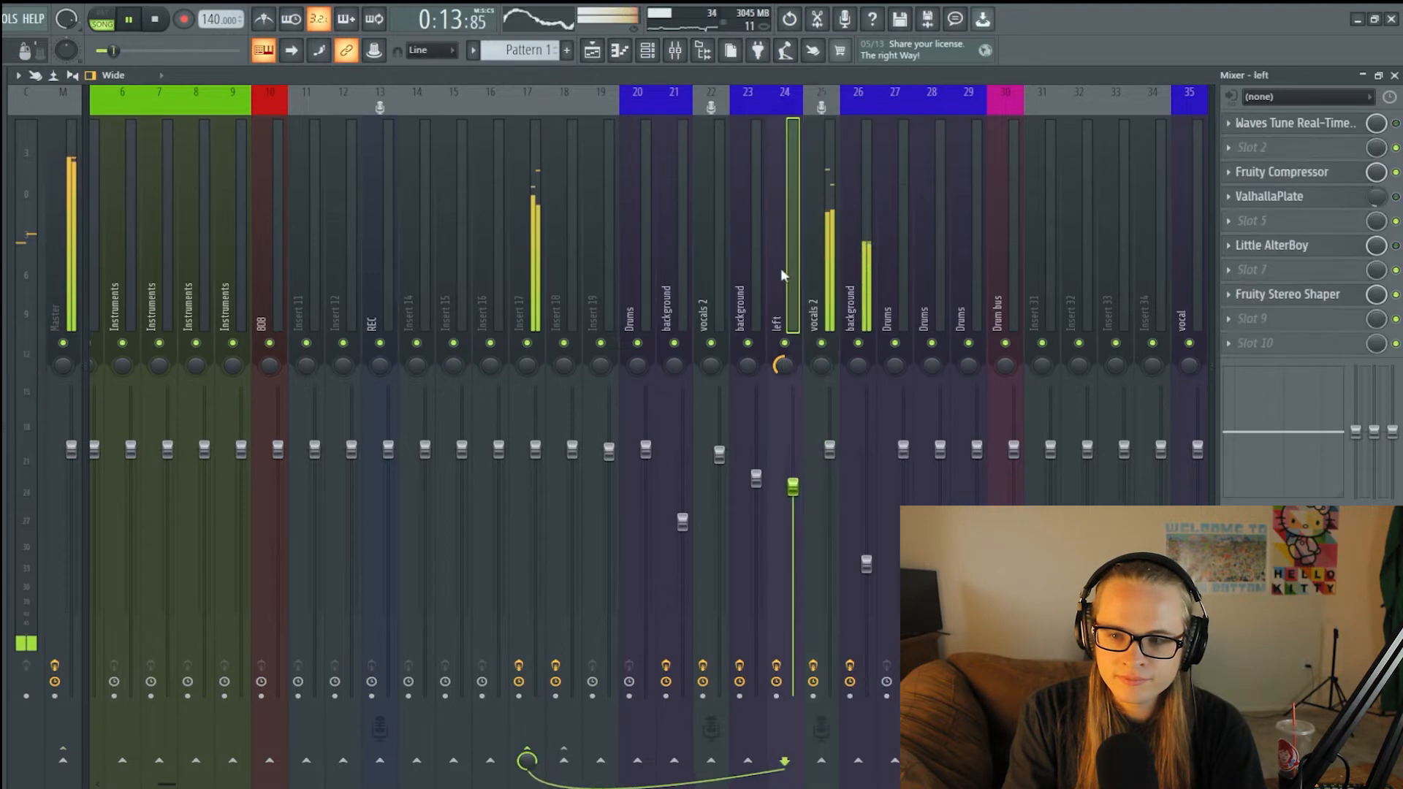
pyautogui.click(518, 273)
pyautogui.click(866, 277)
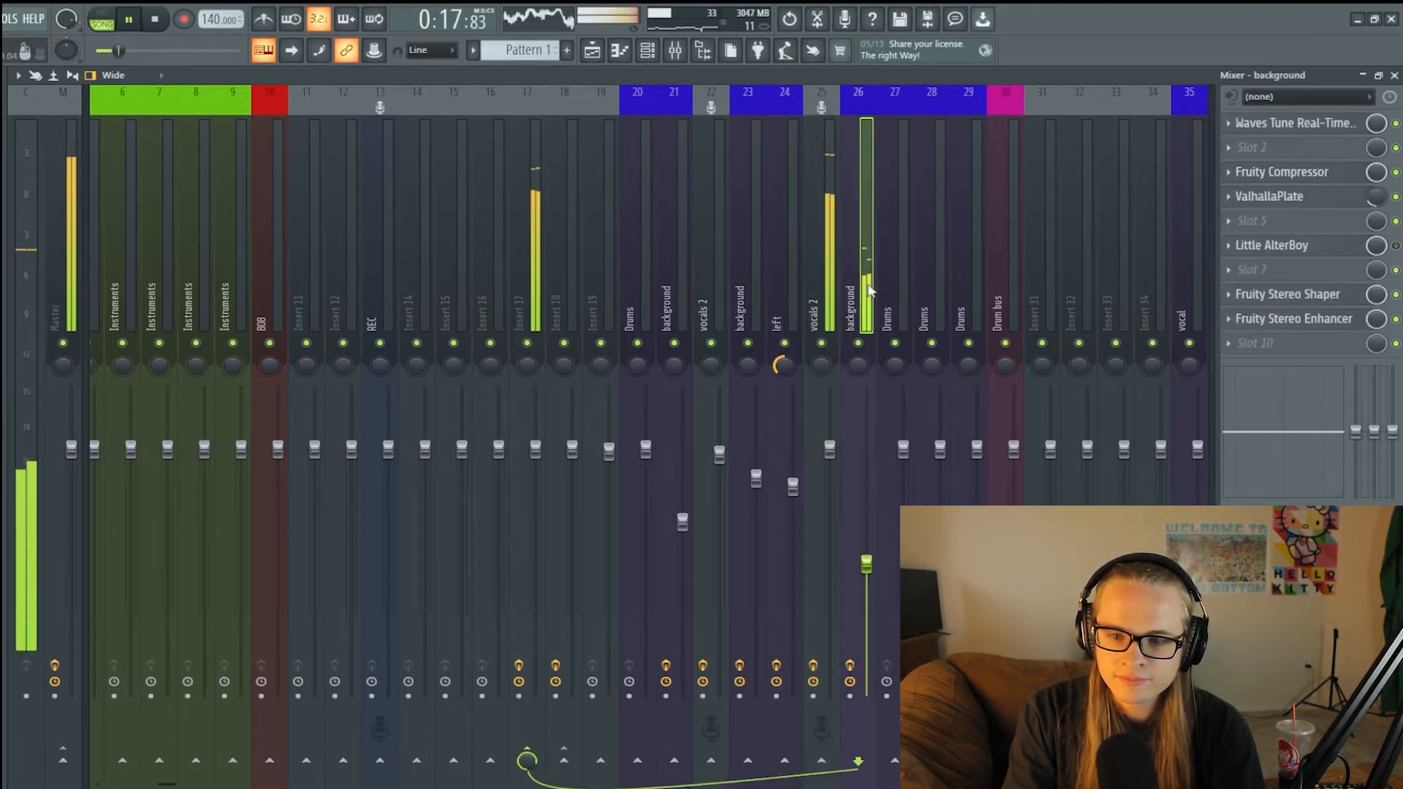
# Examine the Fruity Stereo Enhancer and Little AlterBoy effects on mixer track 26, background
pyautogui.click(1287, 320)
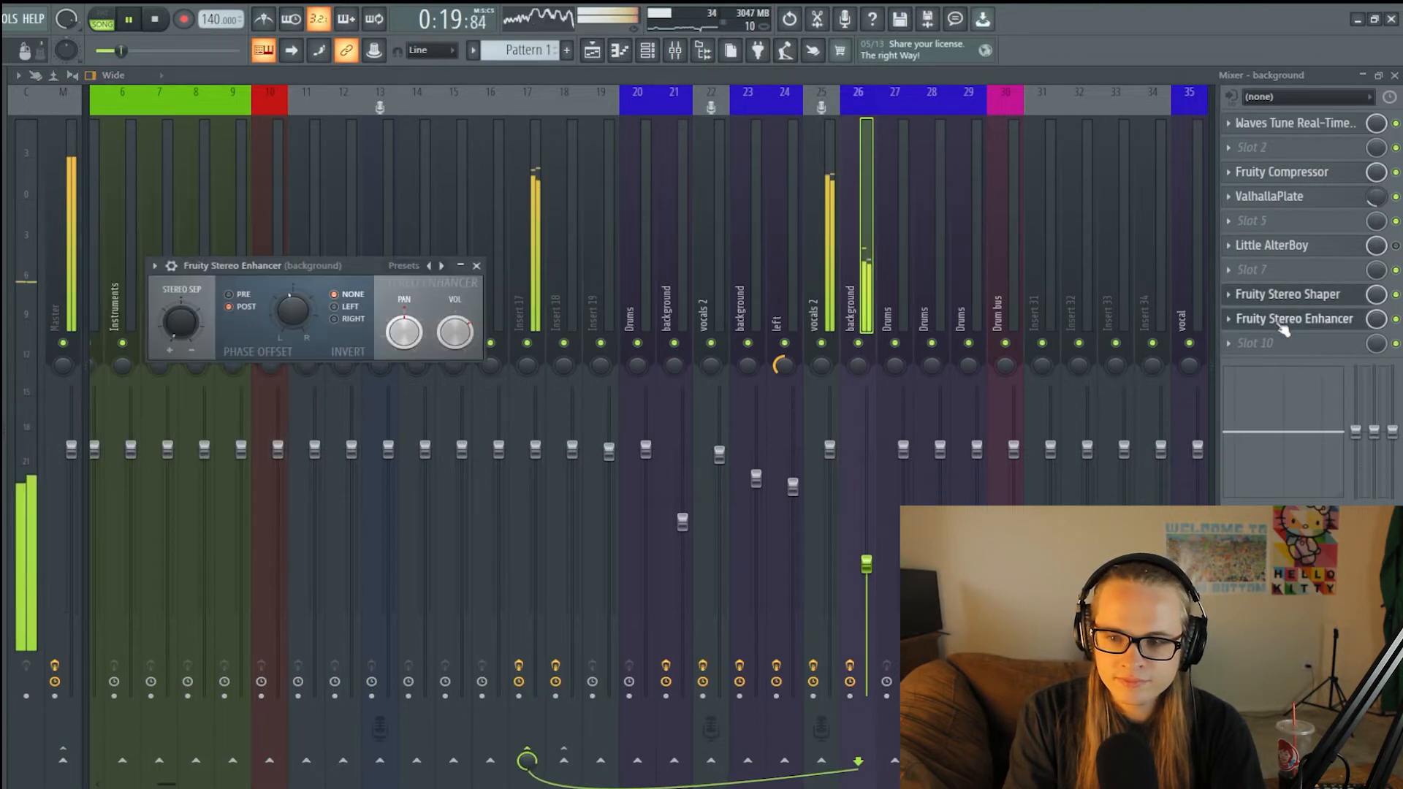
pyautogui.click(1286, 319)
pyautogui.click(1277, 249)
pyautogui.click(1276, 244)
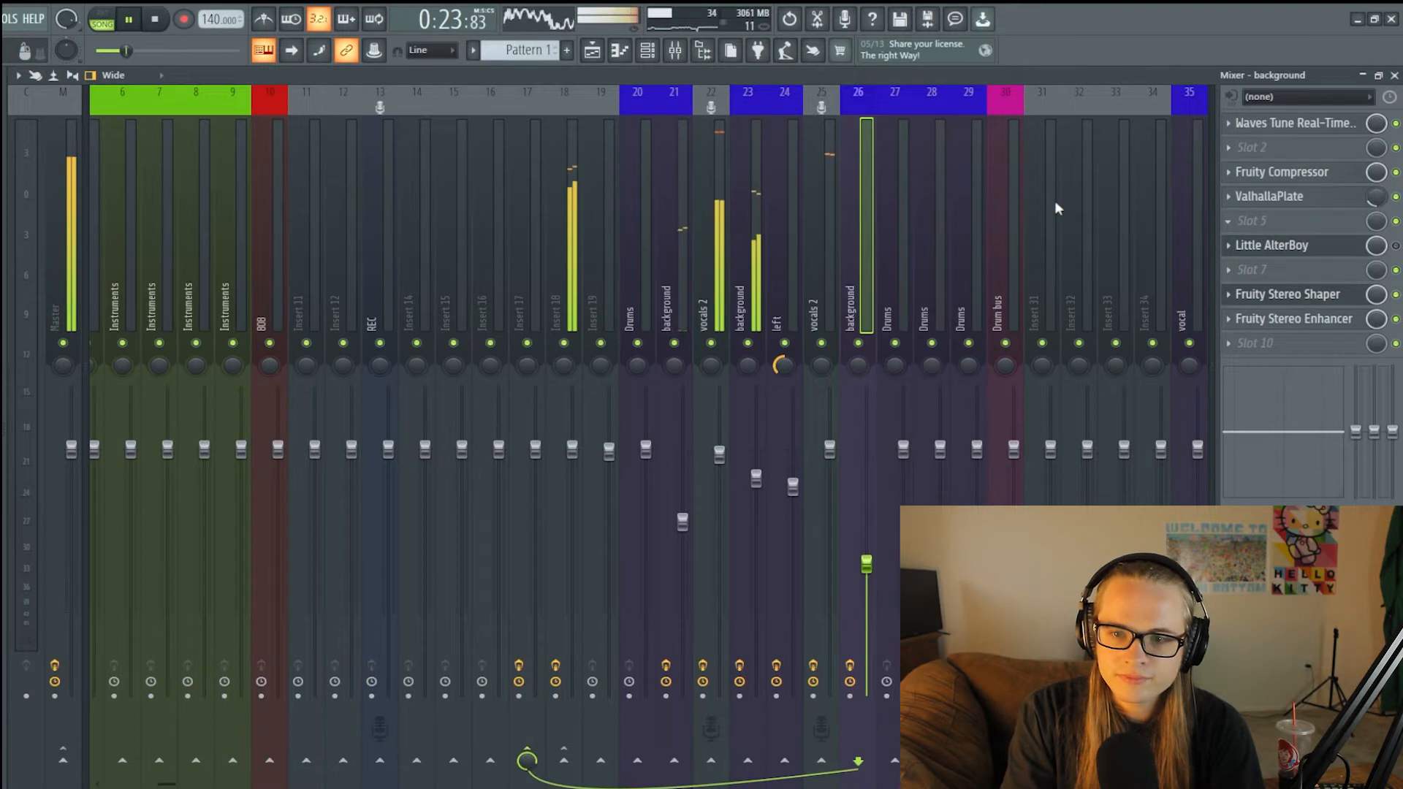
# Add a Fruity parametric EQ 2 in slot 9 of Insert 18
pyautogui.click(707, 275)
pyautogui.click(568, 273)
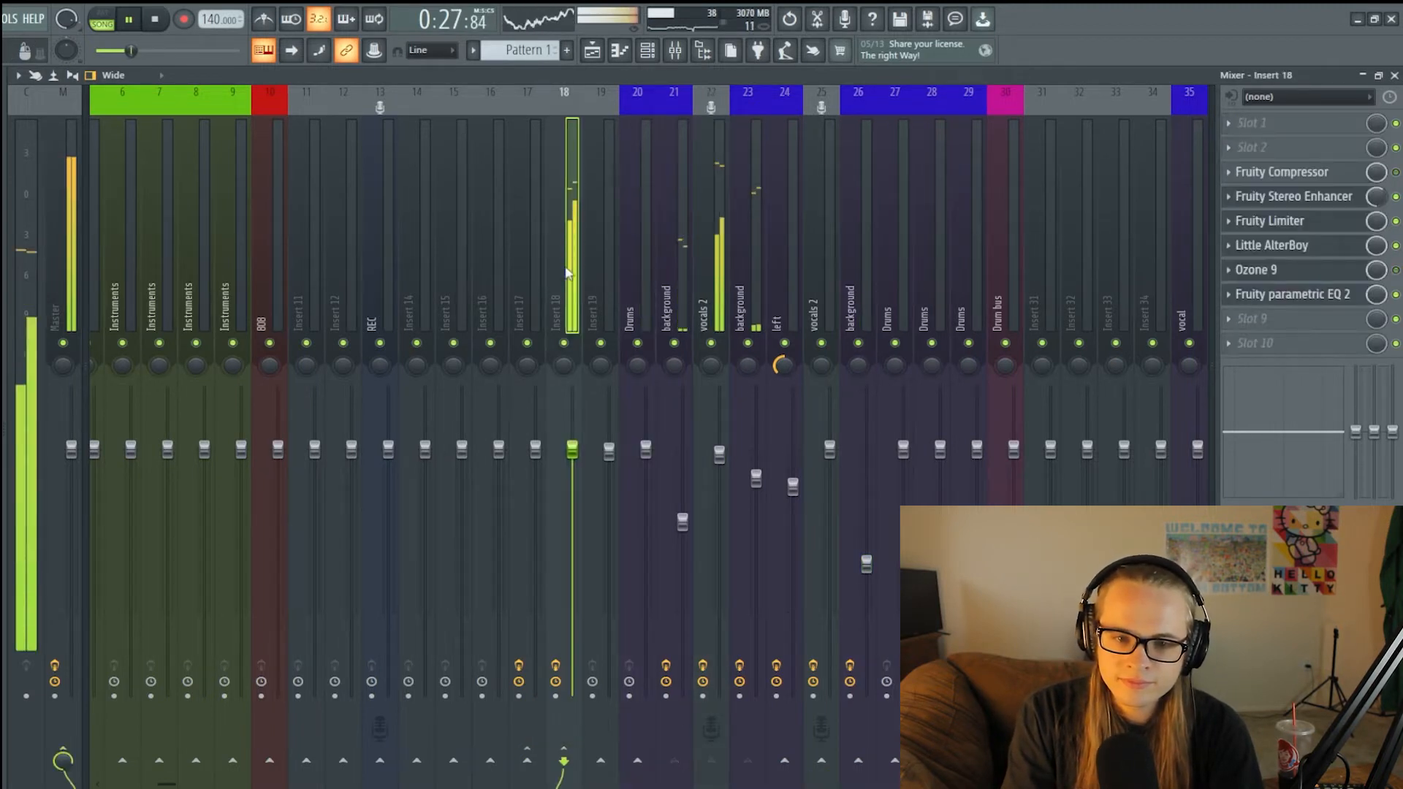
pyautogui.click(1027, 198)
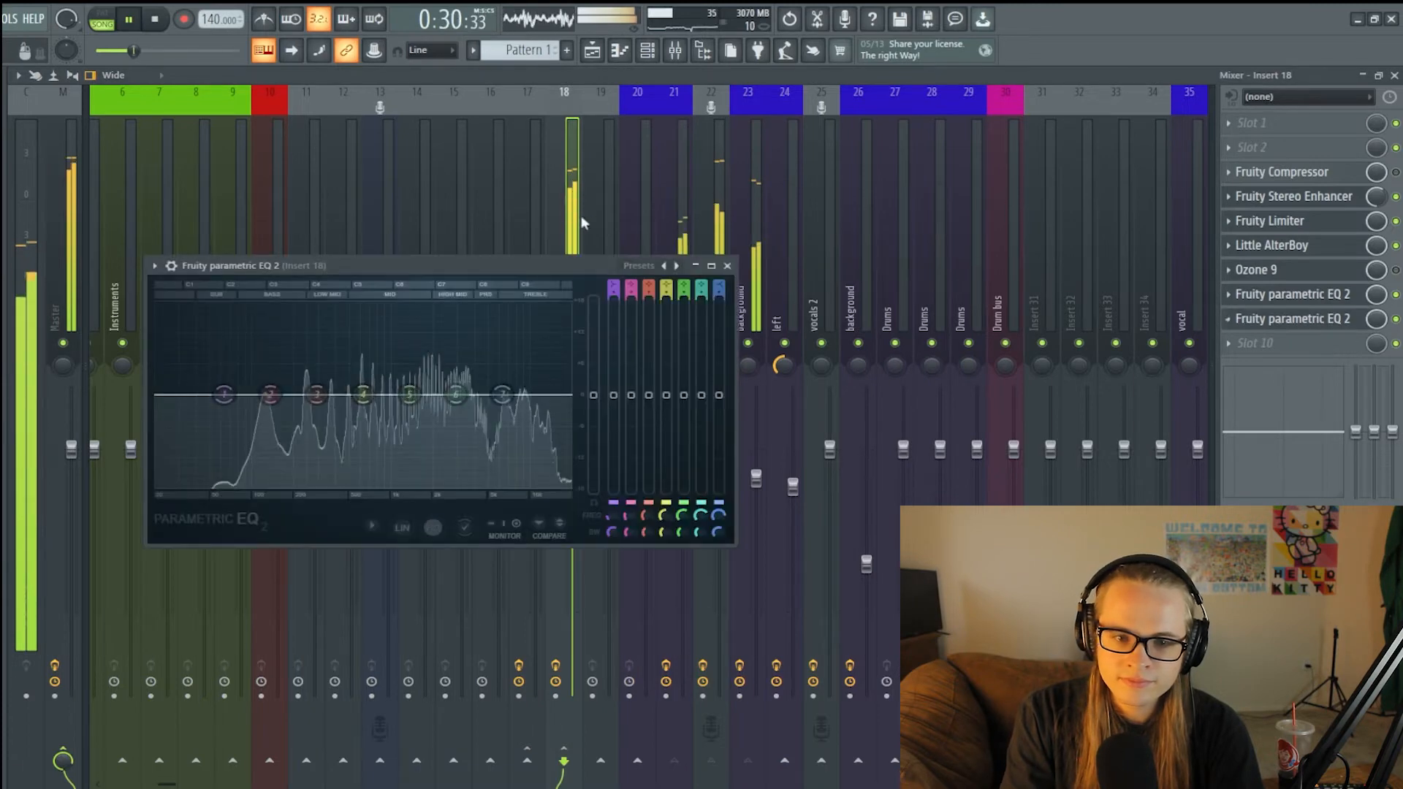
# Stop playback and move band 4 of Insert 18's new EQ slightly higher in frequency and lower in level
pyautogui.click(593, 53)
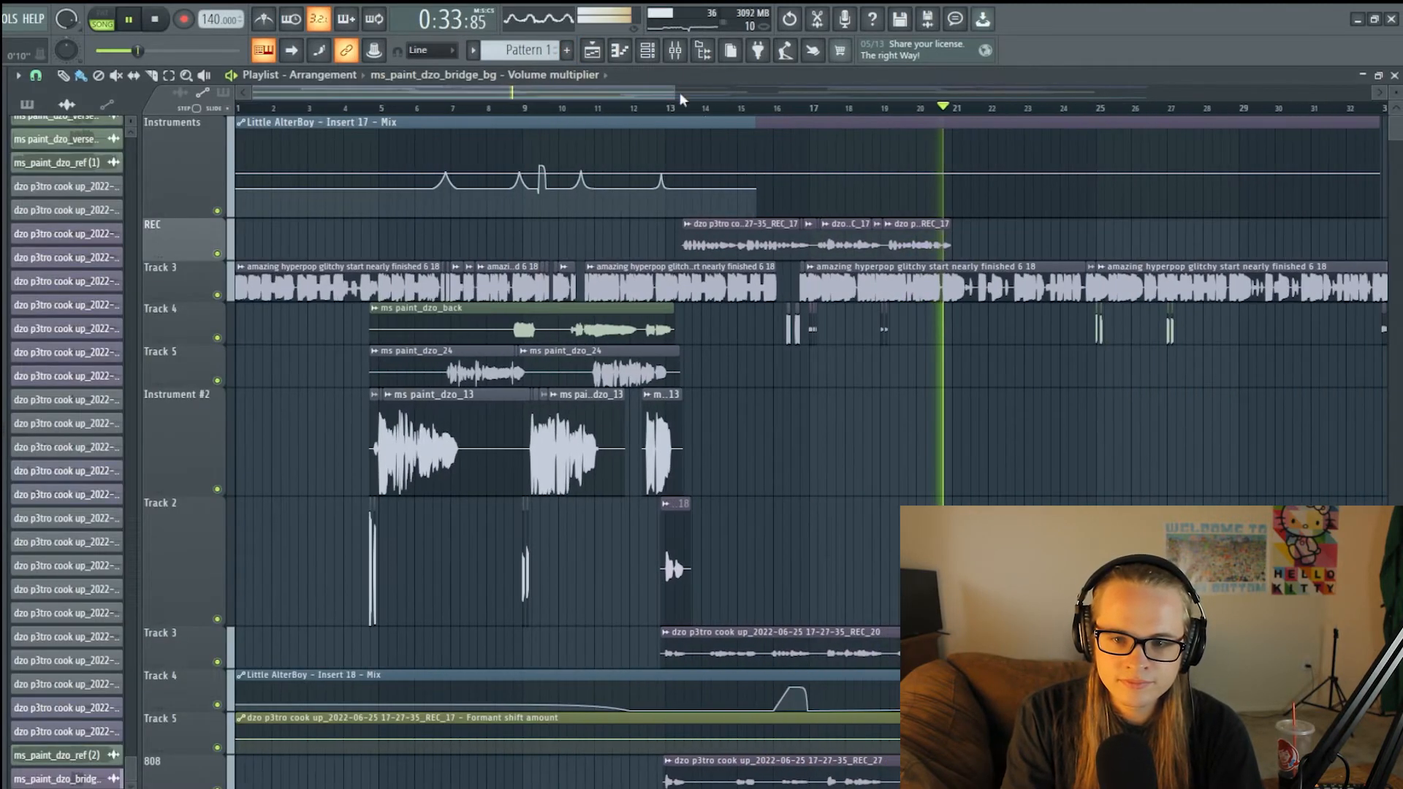
pyautogui.press('space')
pyautogui.click(1394, 75)
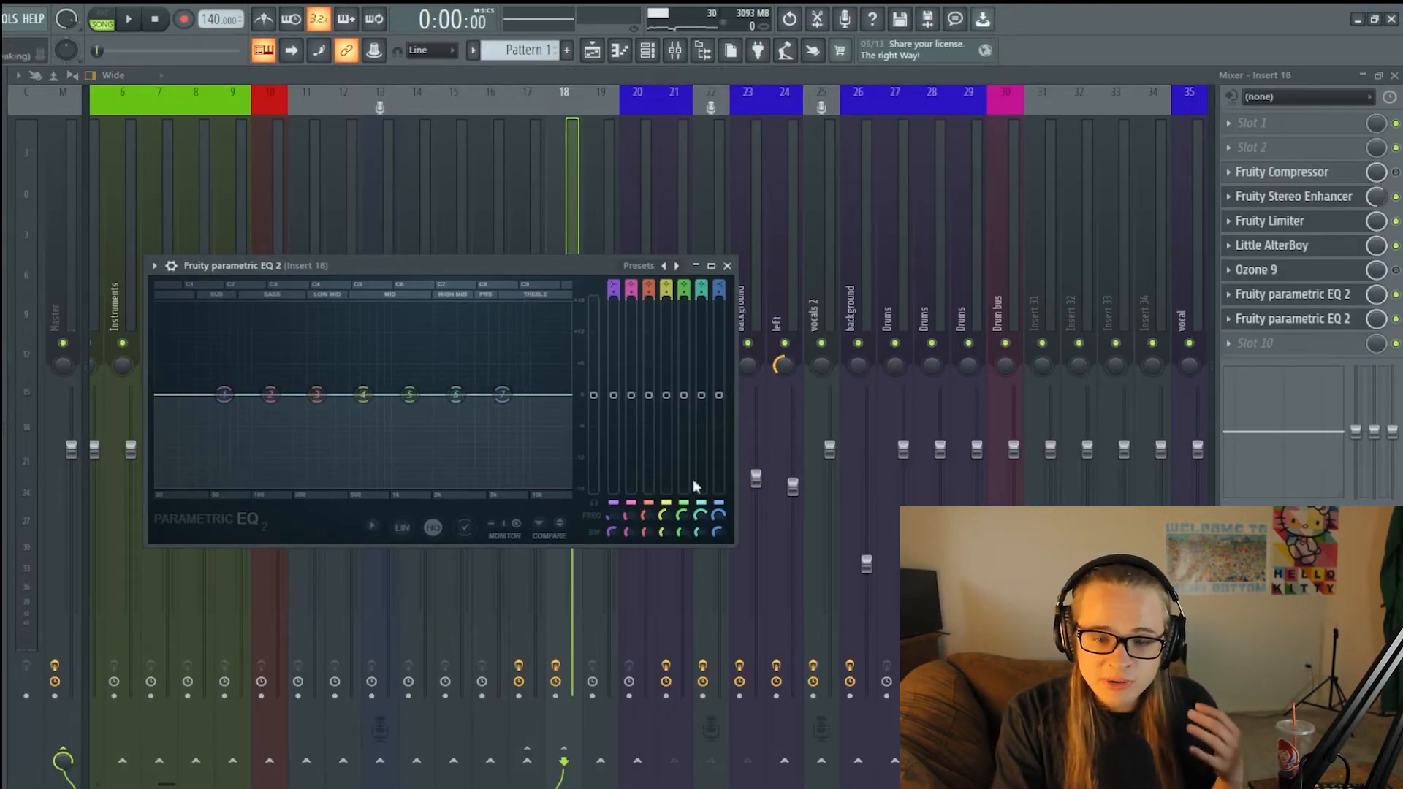
pyautogui.moveTo(363, 395); pyautogui.dragTo(394, 397)
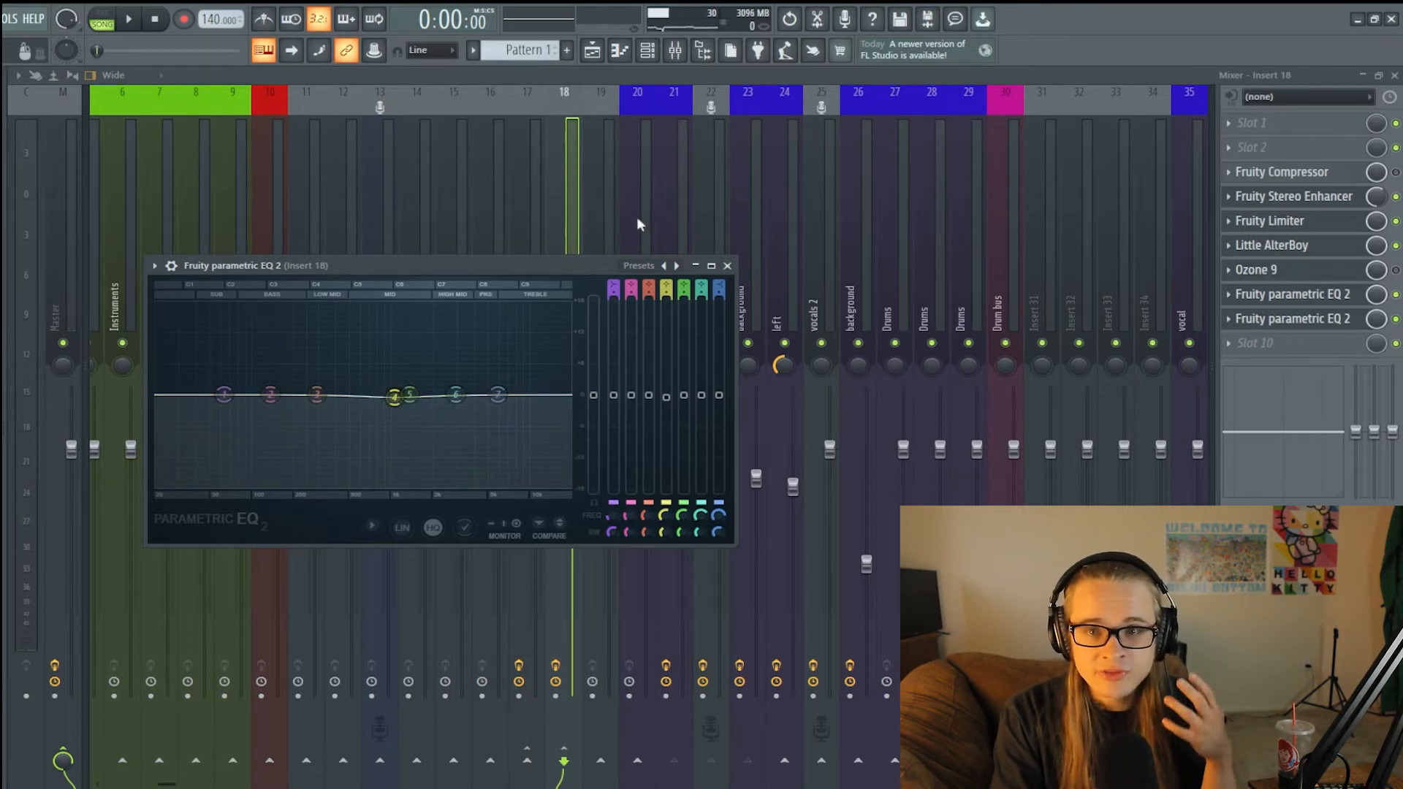
# Add the Effector plugin in slot 10 of Insert 18 and try out its XY pad
pyautogui.click(1297, 350)
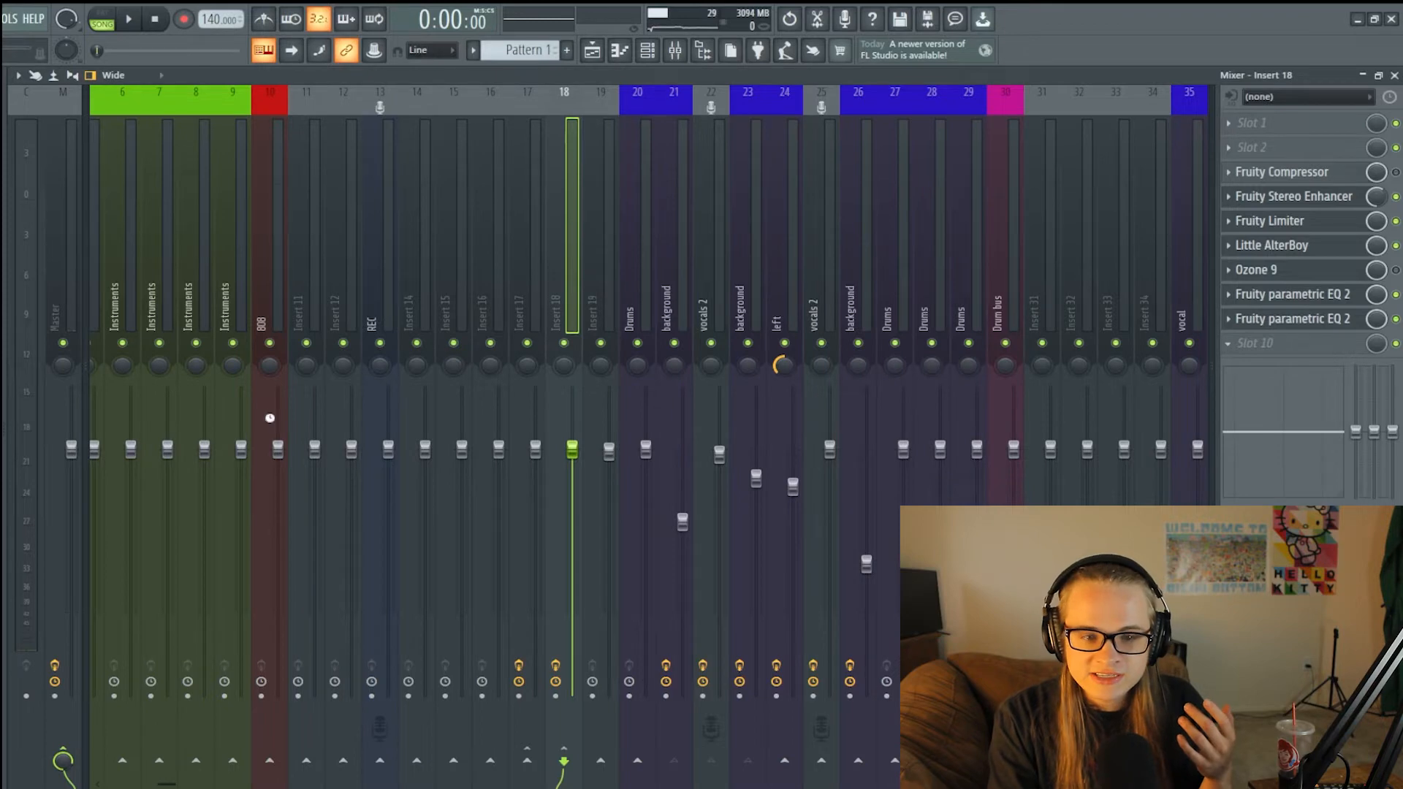
pyautogui.click(258, 395)
pyautogui.click(321, 396)
pyautogui.click(360, 395)
pyautogui.click(288, 403)
pyautogui.click(256, 409)
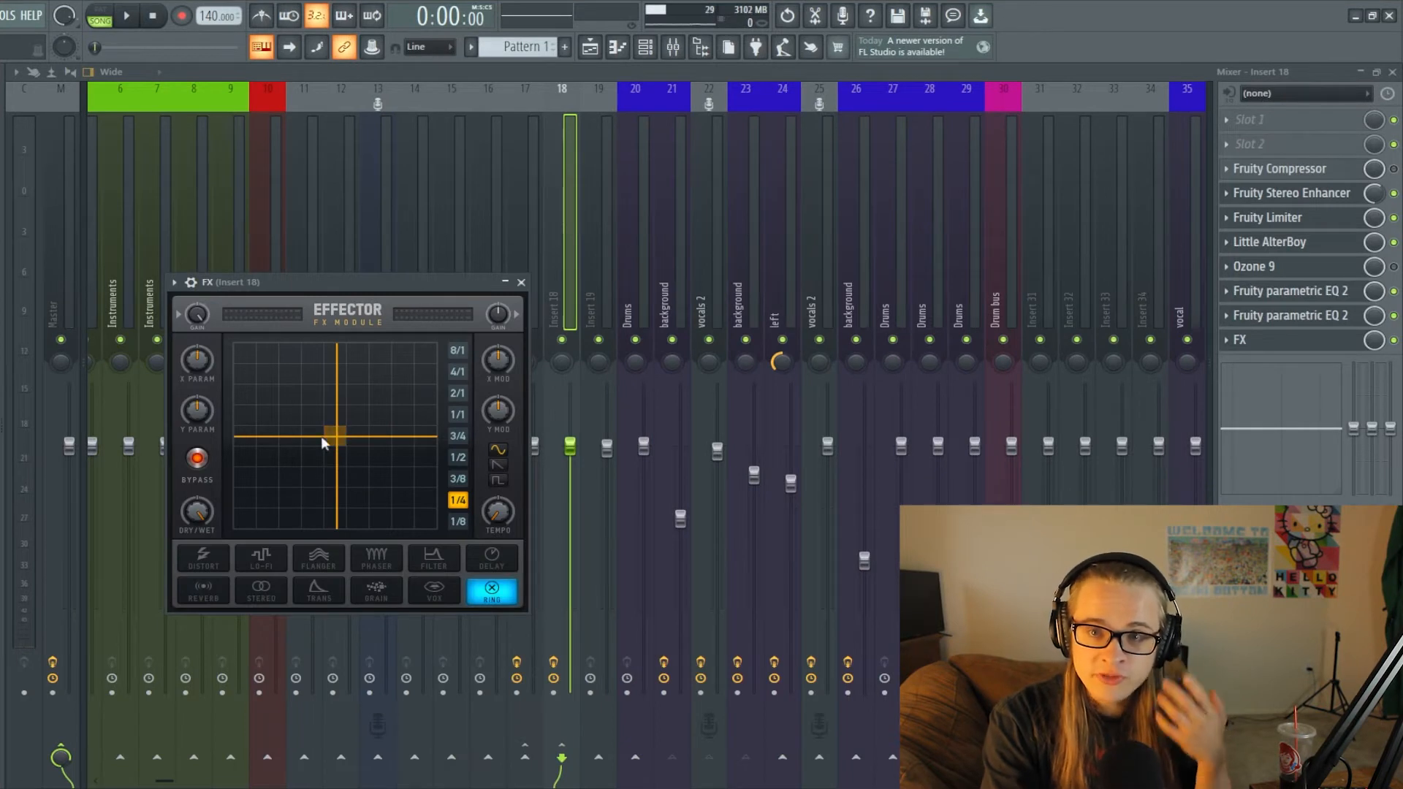
pyautogui.moveTo(327, 474); pyautogui.dragTo(345, 444)
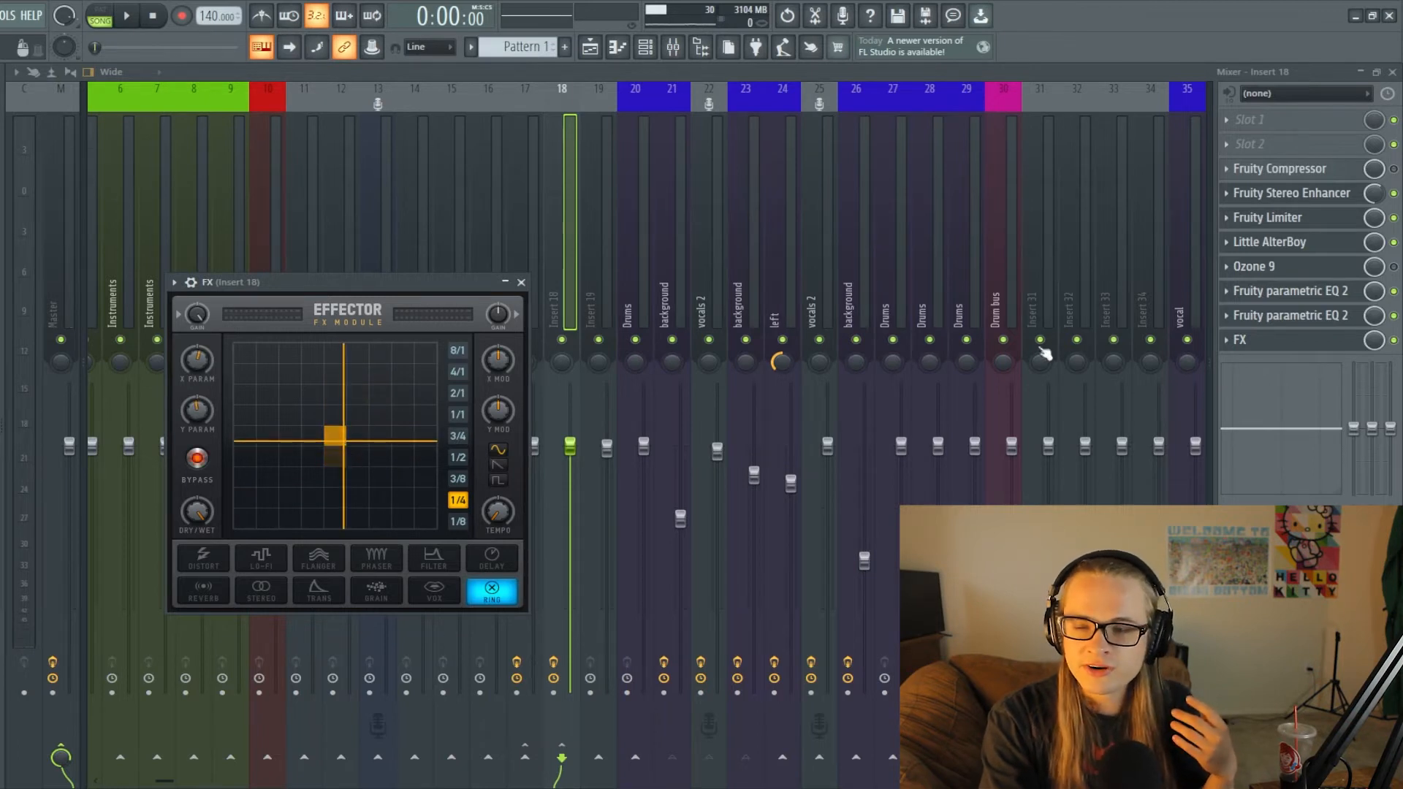
# Turn off the FX slot on Insert 18 and move band 4 of the slot 9 EQ slightly lower in frequency
pyautogui.click(1394, 340)
pyautogui.click(1358, 320)
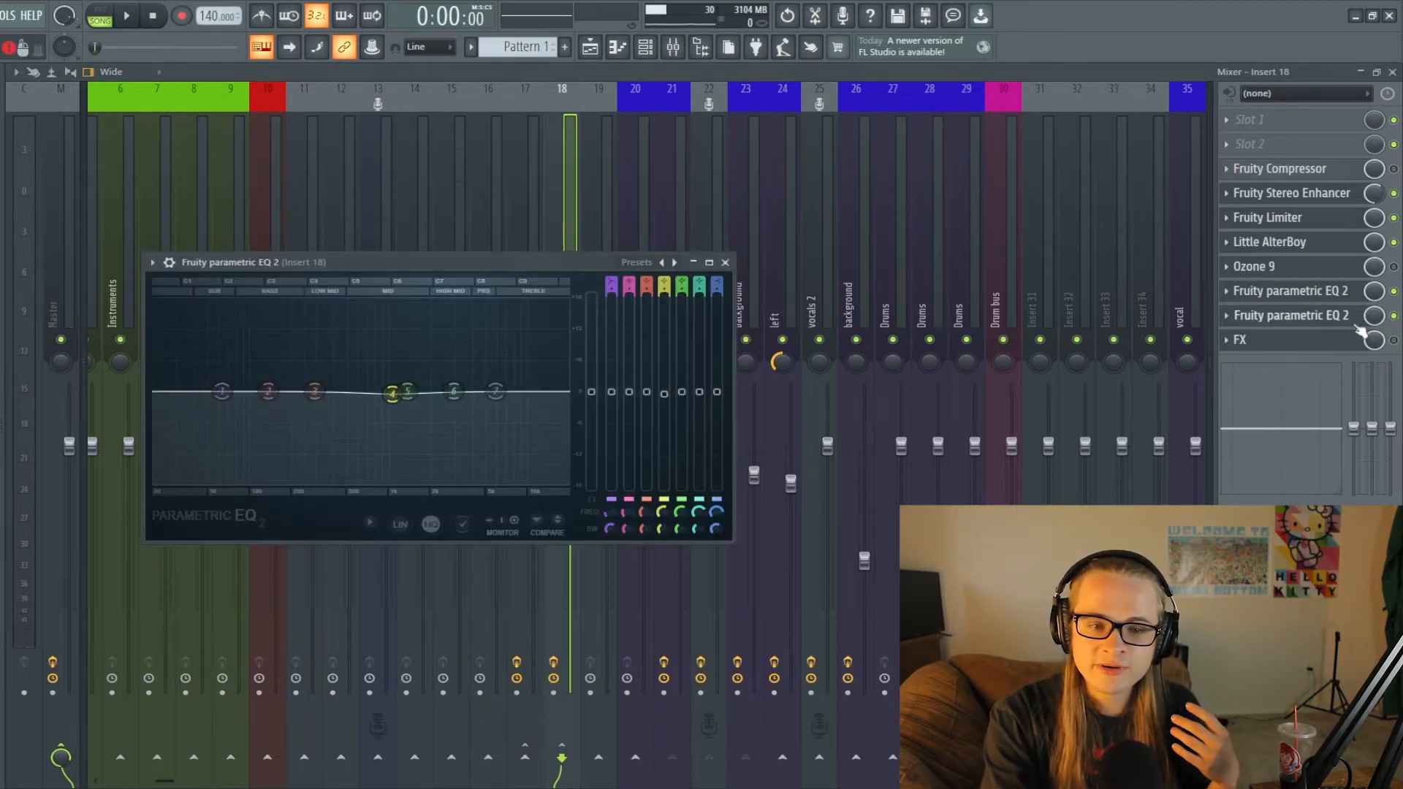
pyautogui.moveTo(402, 414); pyautogui.dragTo(389, 413)
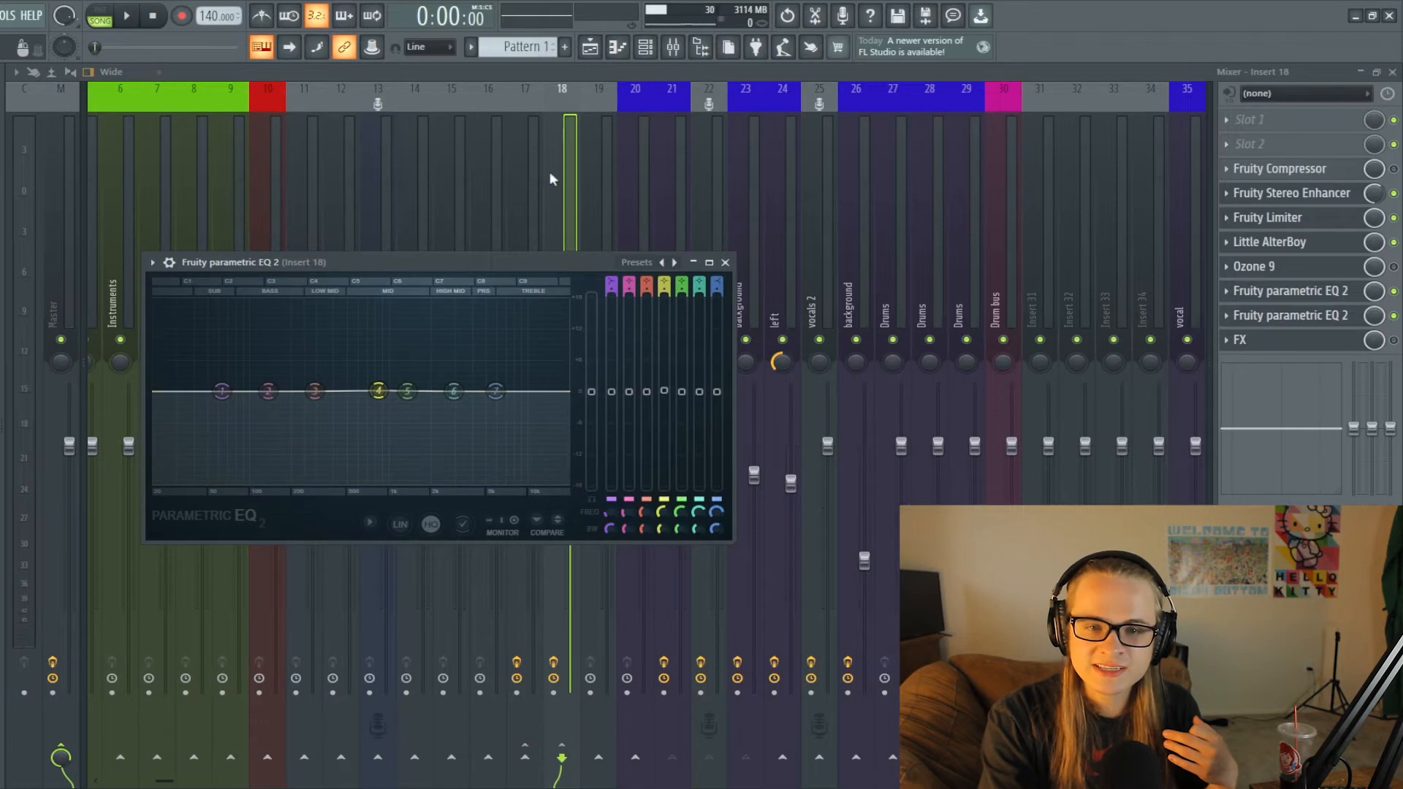
# Rename Pattern 1 in the playlist's pattern picker as "automation for eq"
pyautogui.click(590, 47)
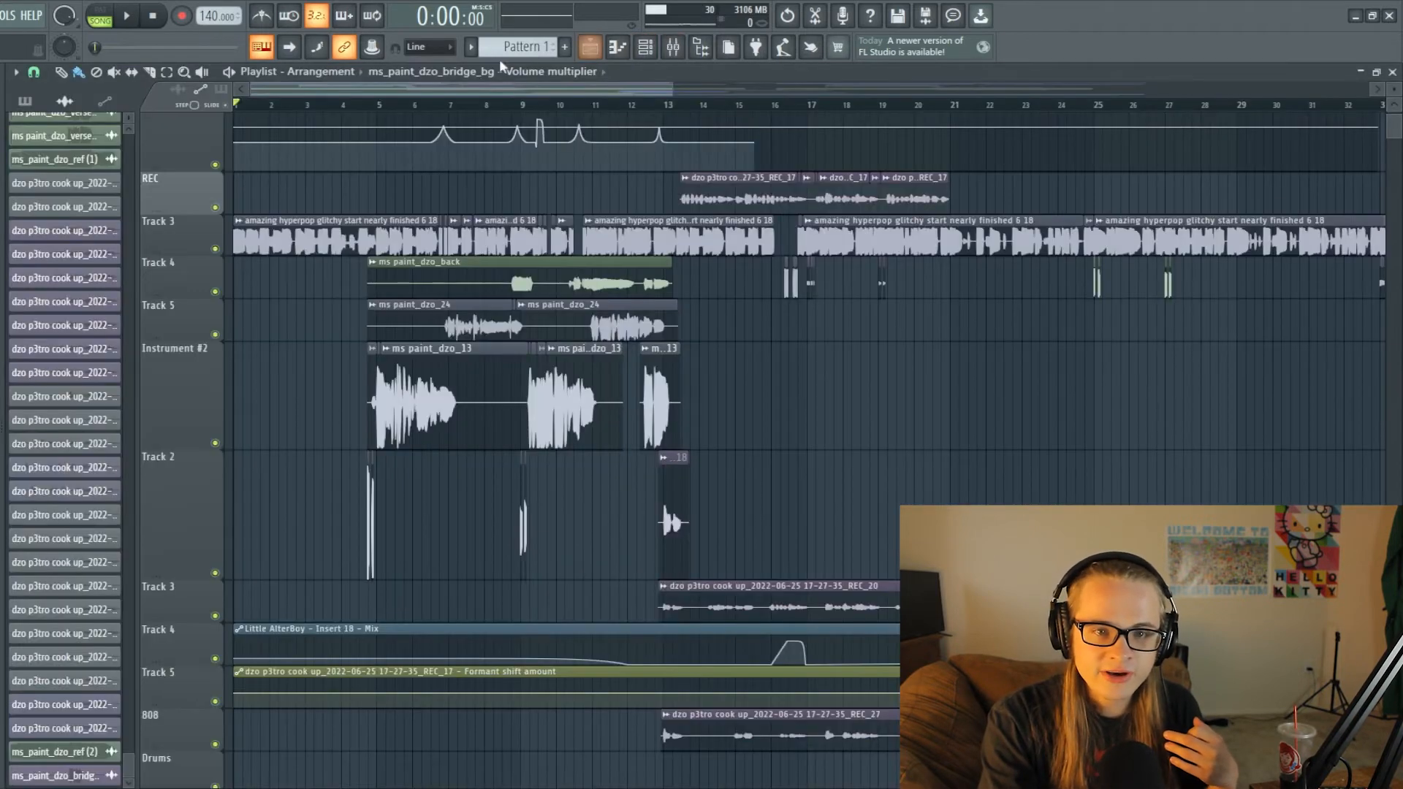
pyautogui.click(25, 102)
pyautogui.click(64, 125)
# Place the automation for eq pattern at bar 1 on the second REC track below Drums and extend it almost to bar 13
pyautogui.scroll(-5, 414, 495)
pyautogui.click(243, 643)
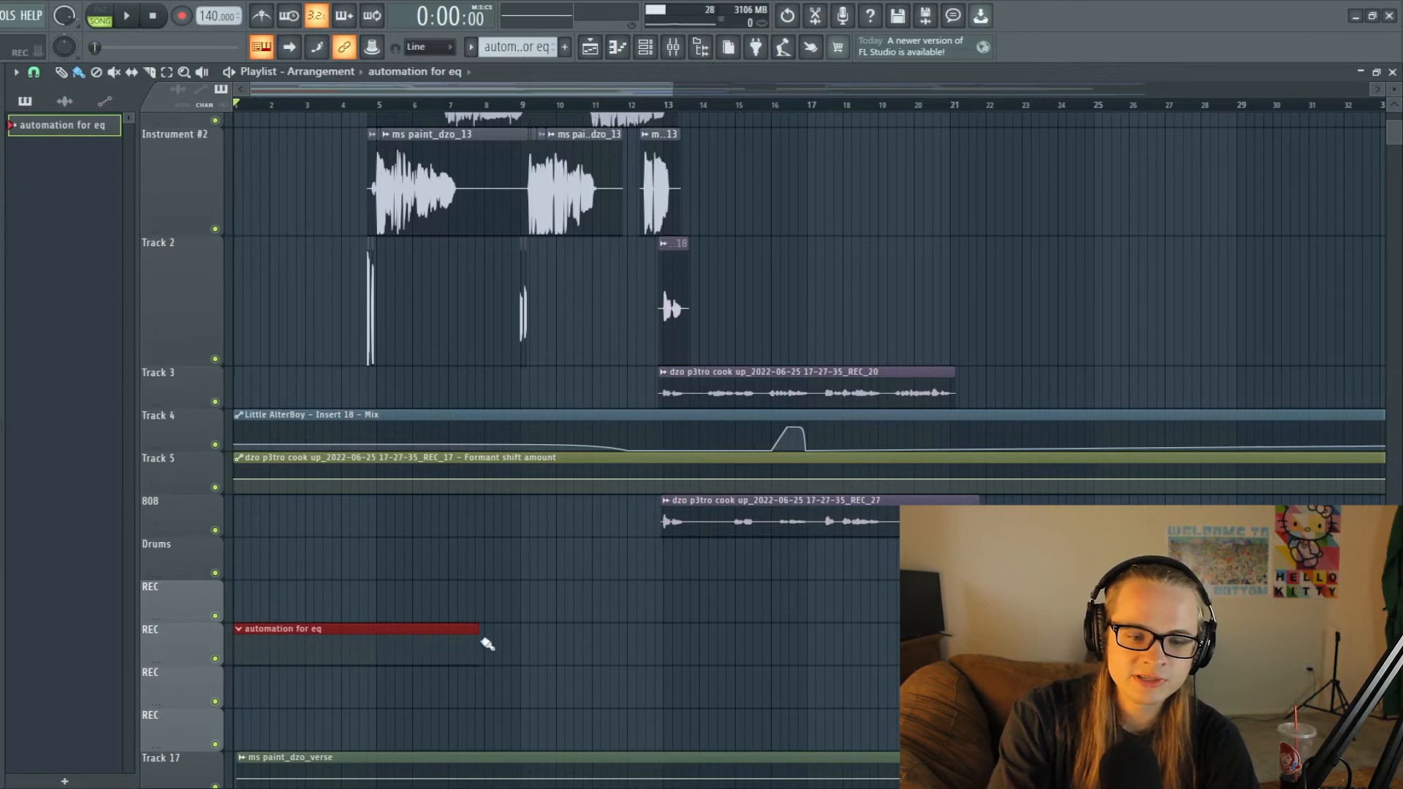
pyautogui.moveTo(480, 642); pyautogui.dragTo(639, 640)
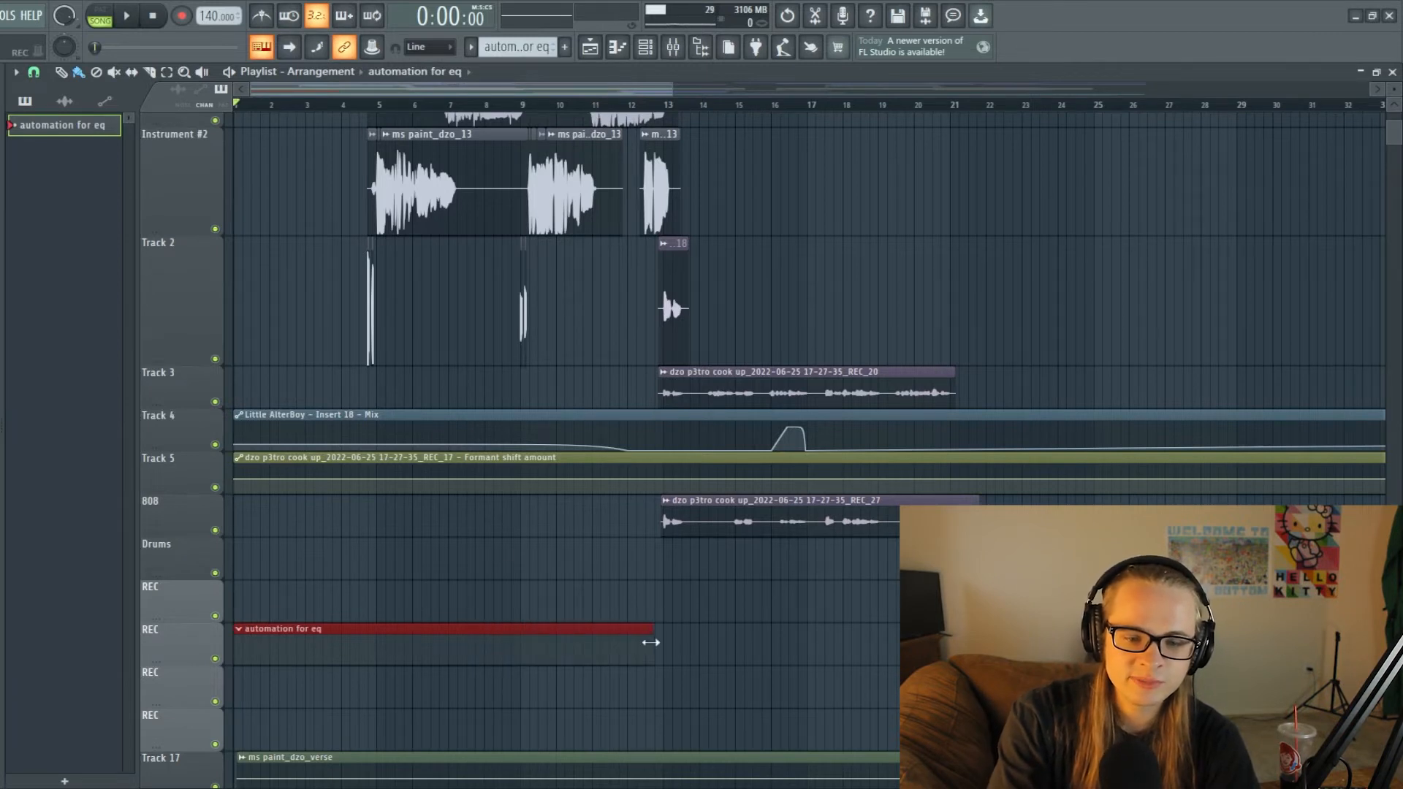
# Record live moves of band 4 in the Master's Fruity parametric EQ 2, sweeping its frequency and level during playback
pyautogui.click(668, 57)
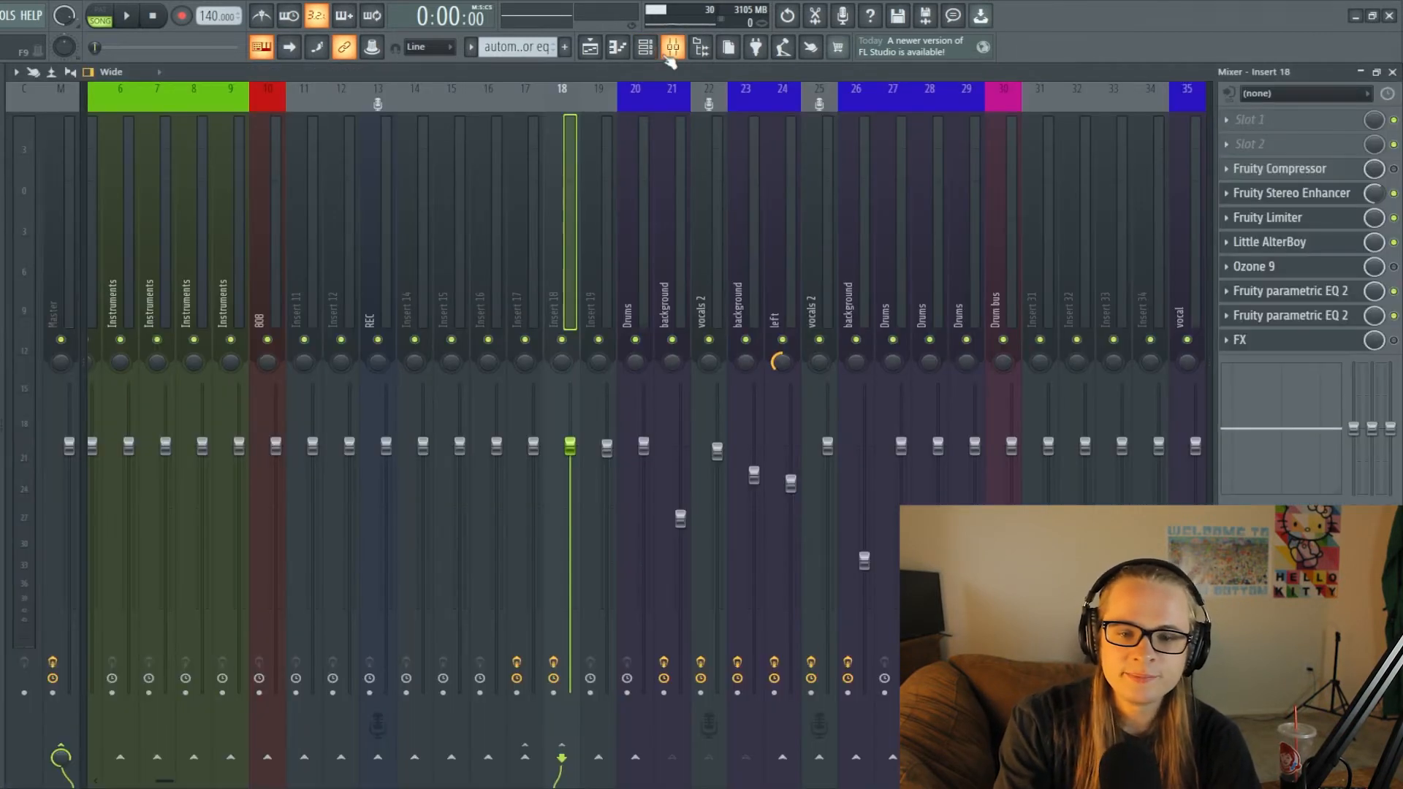
pyautogui.click(1329, 315)
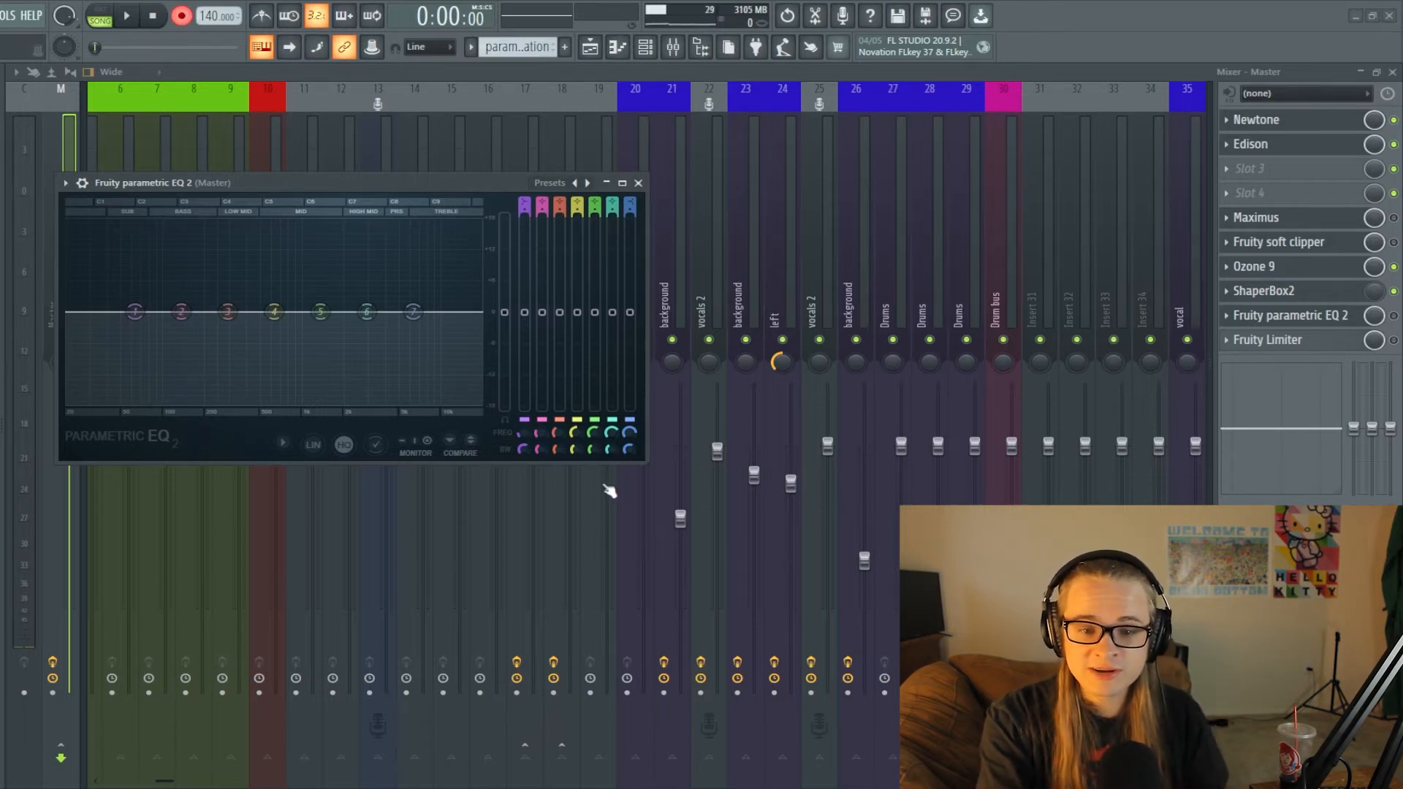
pyautogui.press('space')
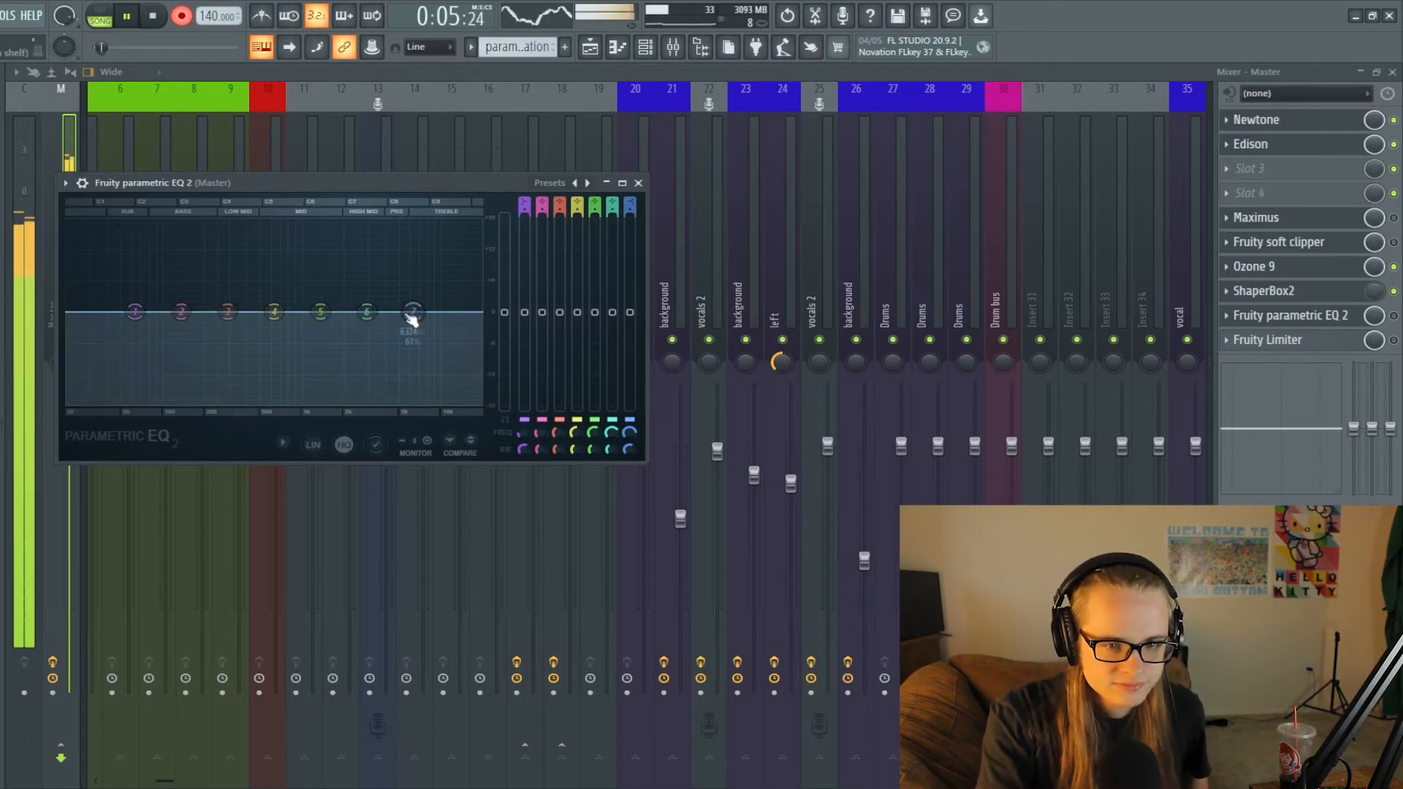
pyautogui.moveTo(274, 312); pyautogui.dragTo(417, 307)
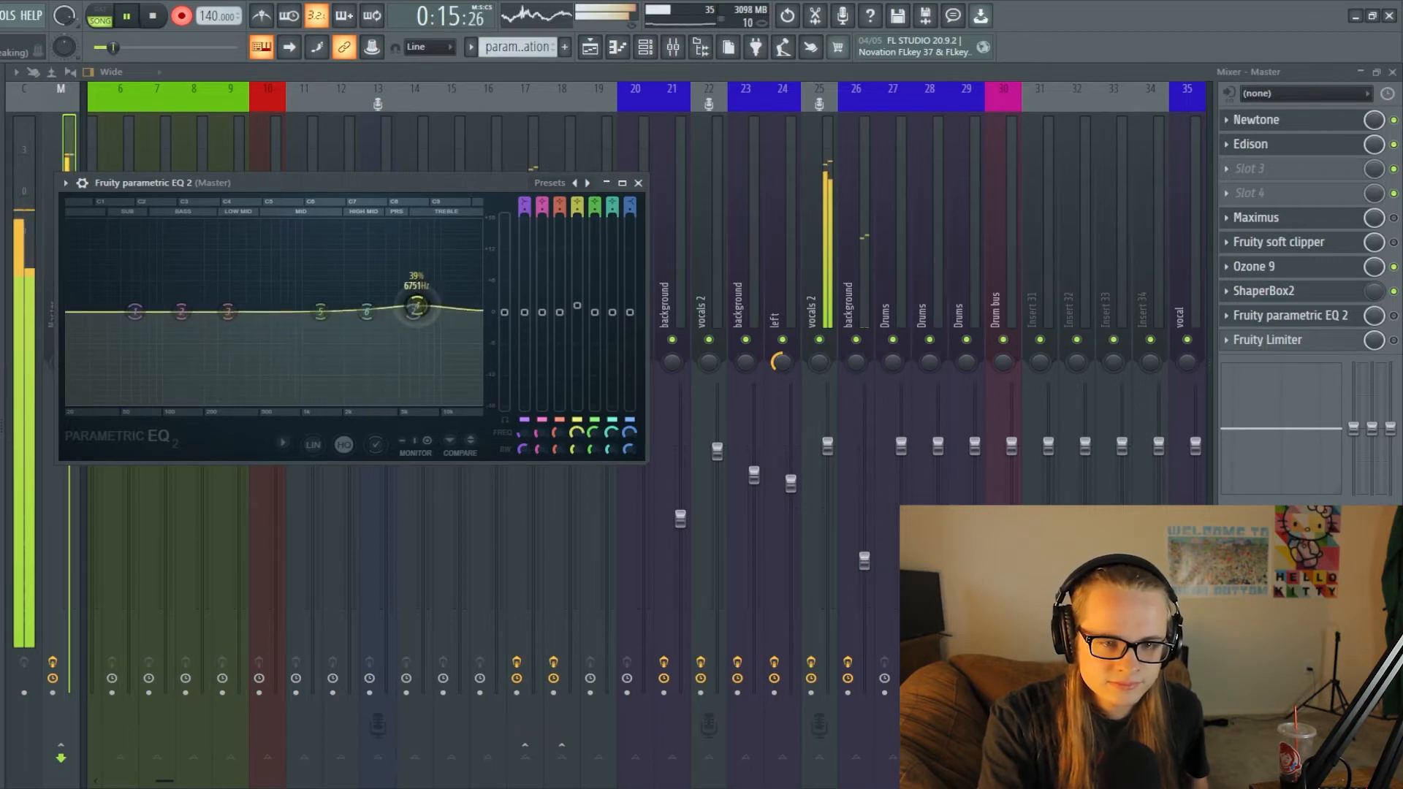
pyautogui.moveTo(261, 254); pyautogui.dragTo(203, 266)
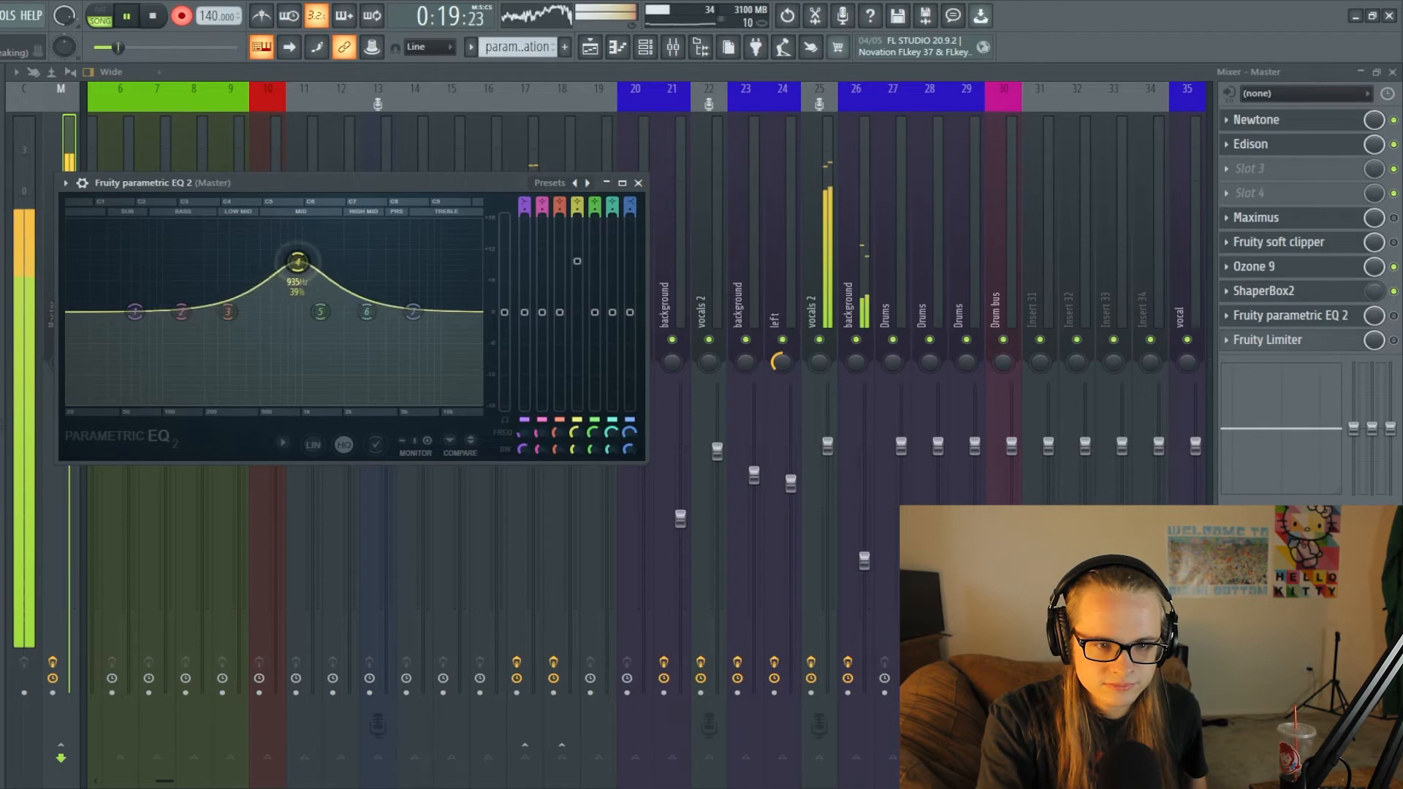
pyautogui.moveTo(279, 335); pyautogui.dragTo(379, 275)
pyautogui.moveTo(226, 324); pyautogui.dragTo(279, 315)
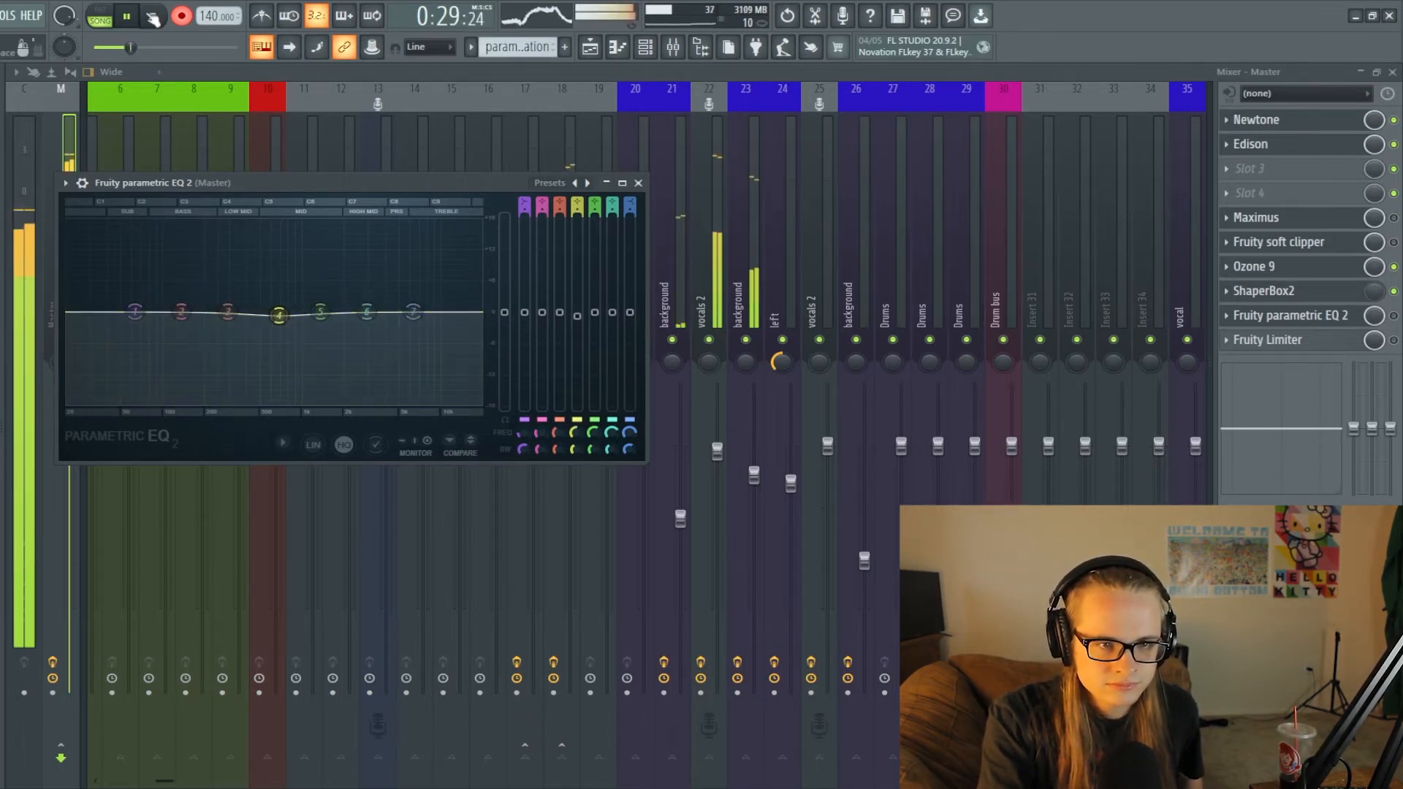
pyautogui.click(152, 16)
# Open the Band 4 level events of the paramatic eq automation clip and examine the recorded data from bar 1
pyautogui.press('F5')
pyautogui.moveTo(373, 103); pyautogui.dragTo(387, 108)
pyautogui.doubleClick(487, 562)
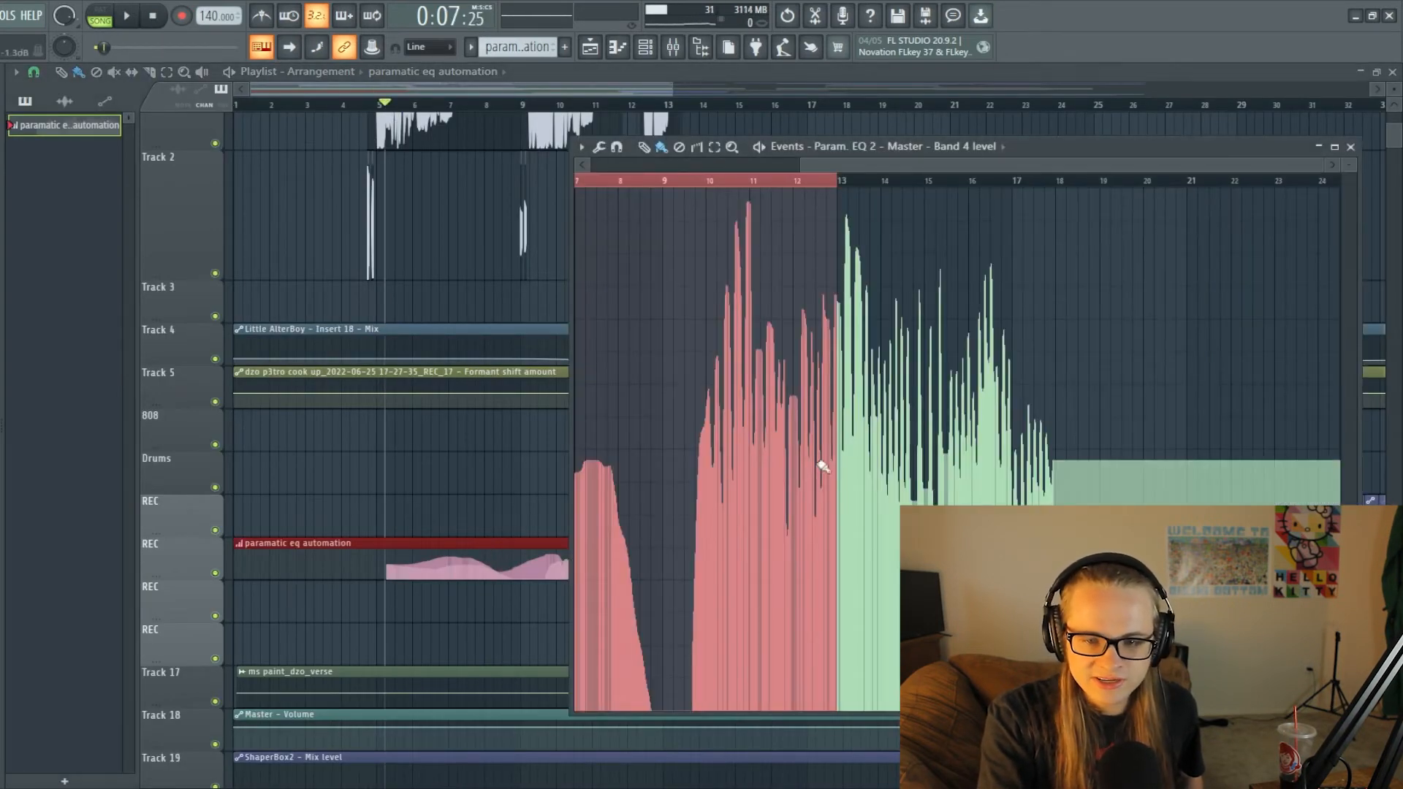
pyautogui.moveTo(801, 163); pyautogui.dragTo(429, 180)
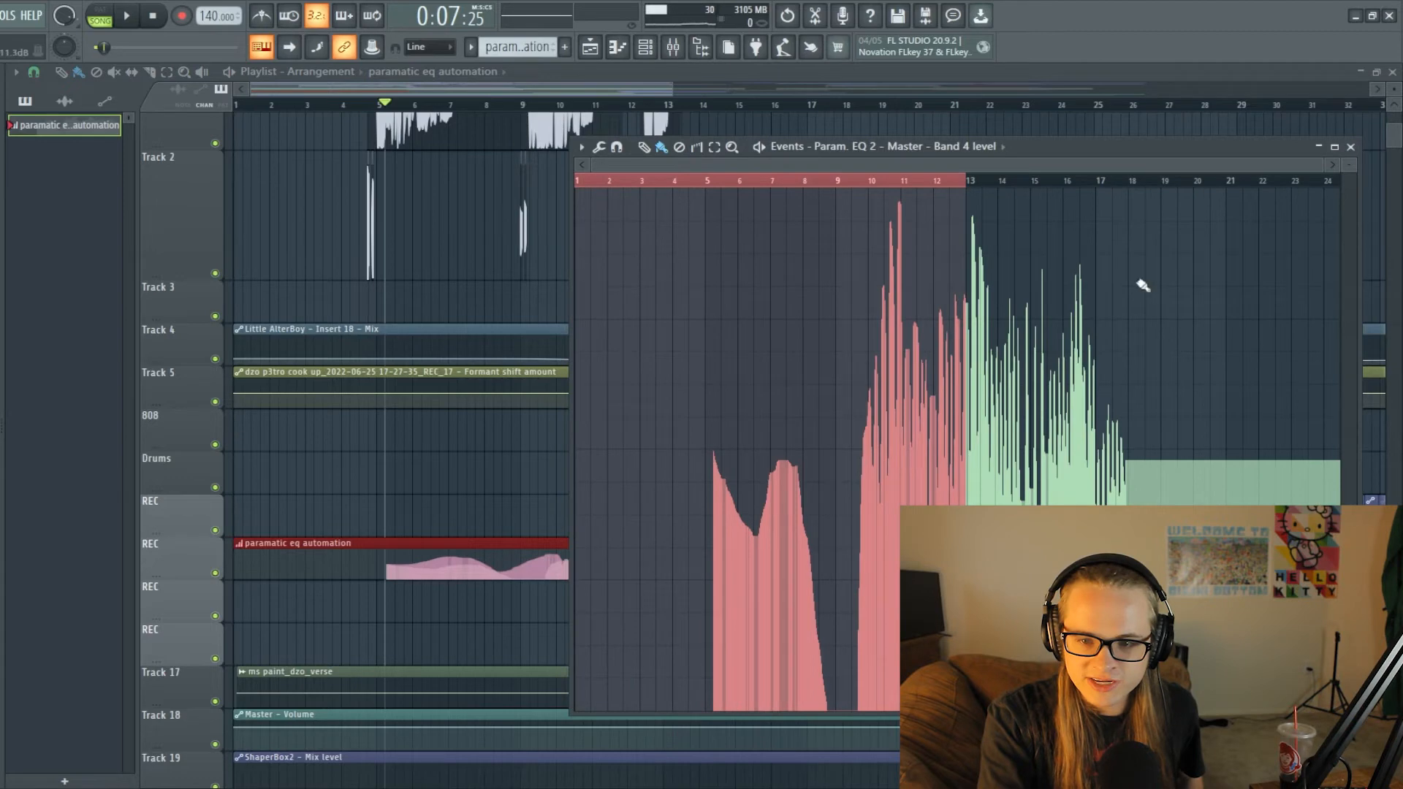
pyautogui.click(374, 82)
# Play back the recorded automation with the Master's parametric EQ 2 open, toggling the EQ's bypass to compare the sound
pyautogui.click(673, 48)
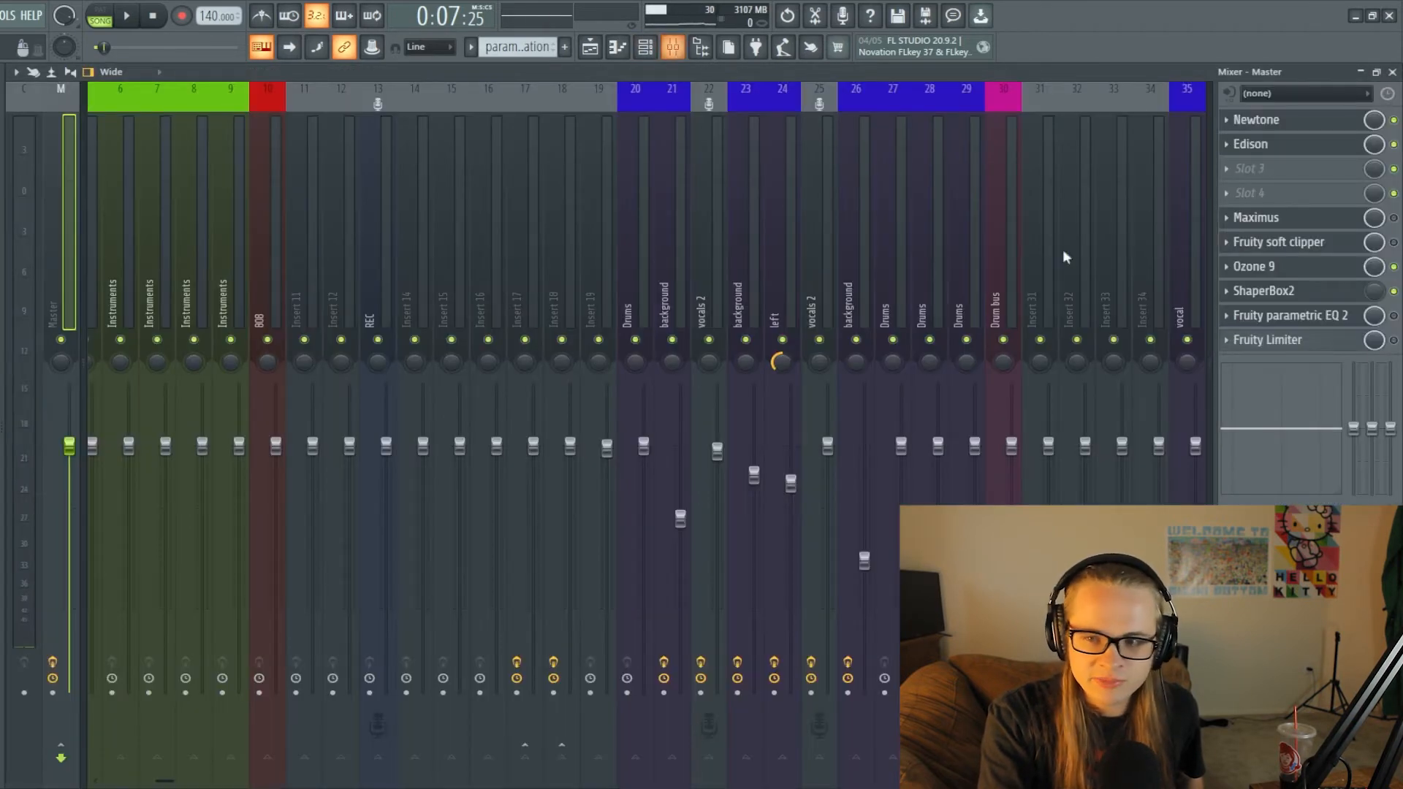
pyautogui.click(1344, 318)
pyautogui.click(132, 22)
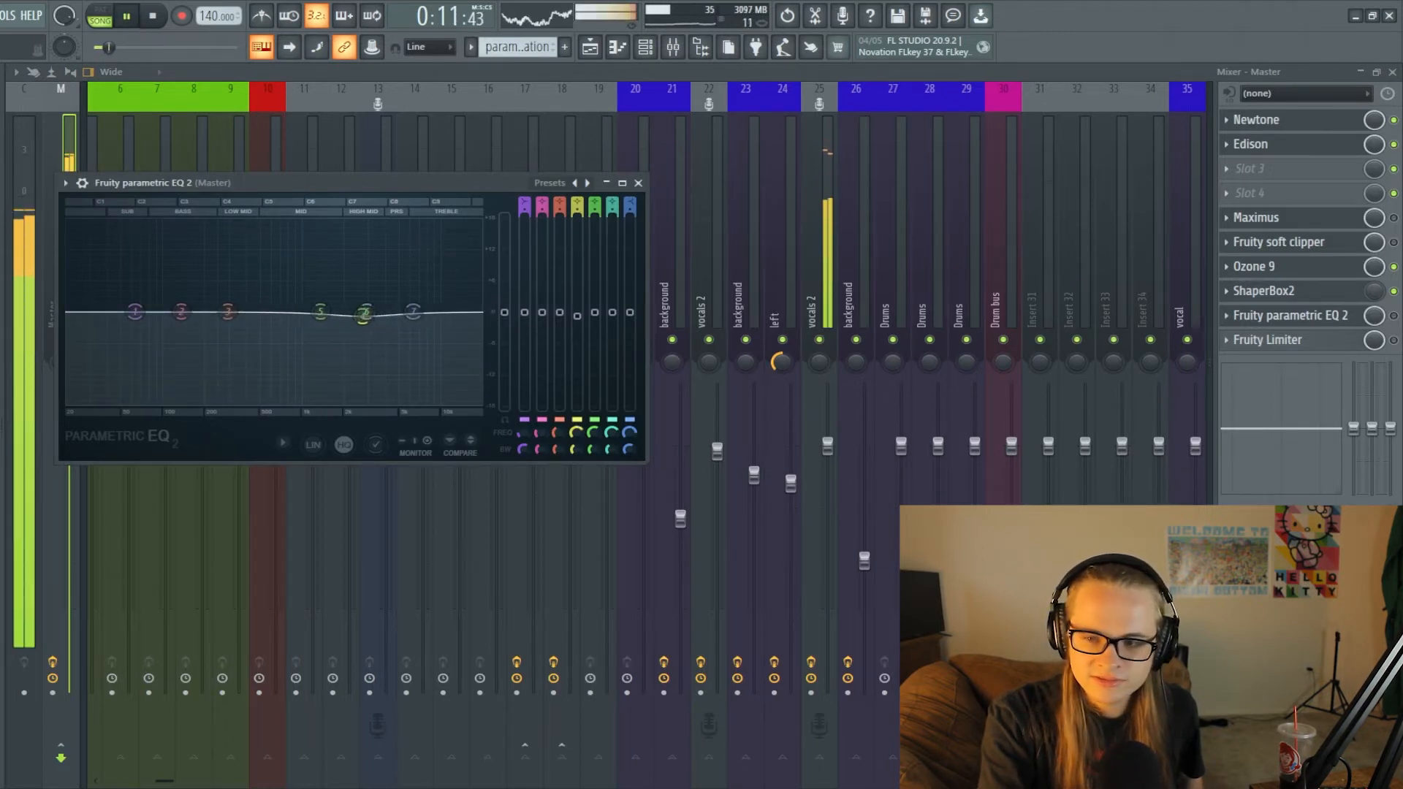
pyautogui.click(1320, 317)
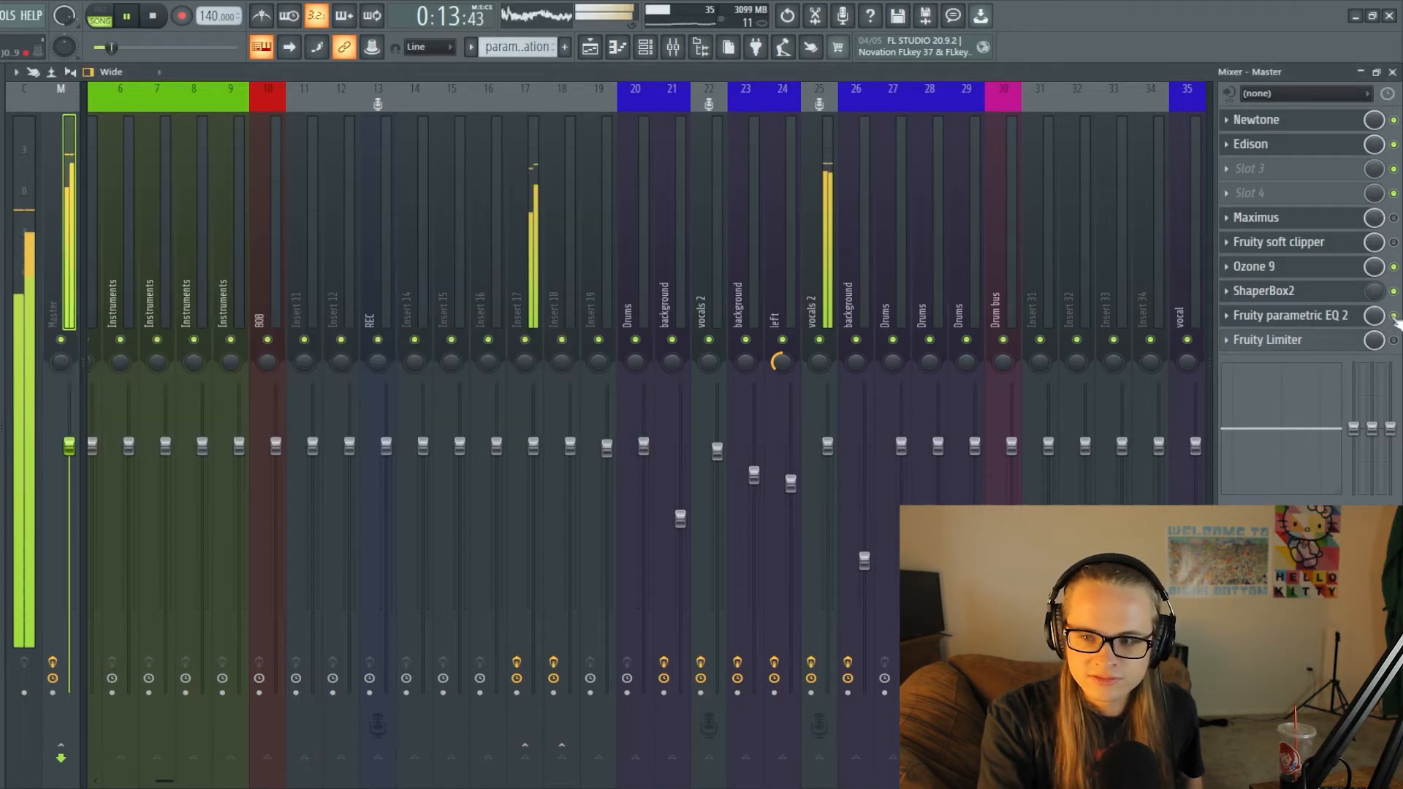
pyautogui.click(1306, 318)
pyautogui.click(1394, 317)
pyautogui.click(1347, 319)
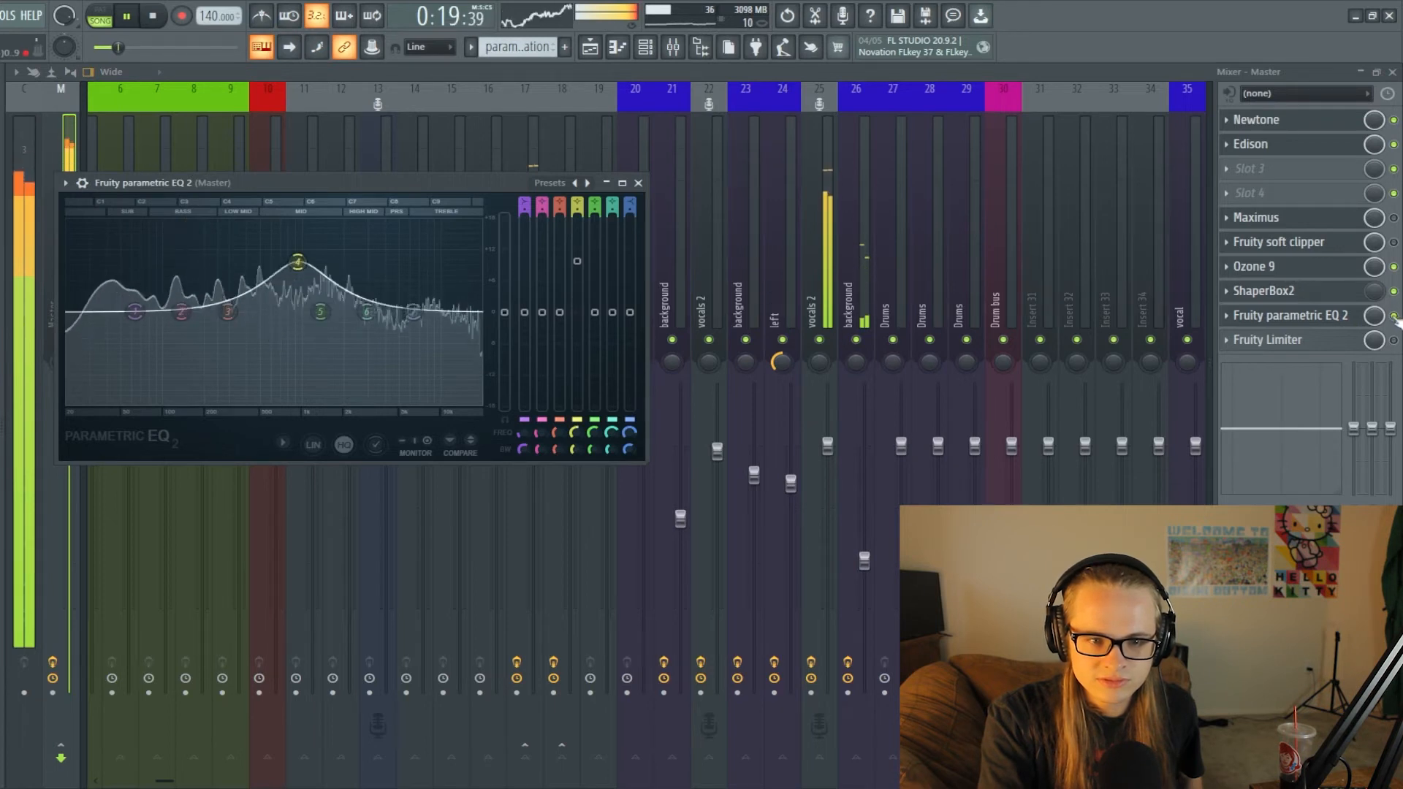
pyautogui.click(1394, 319)
pyautogui.click(1325, 319)
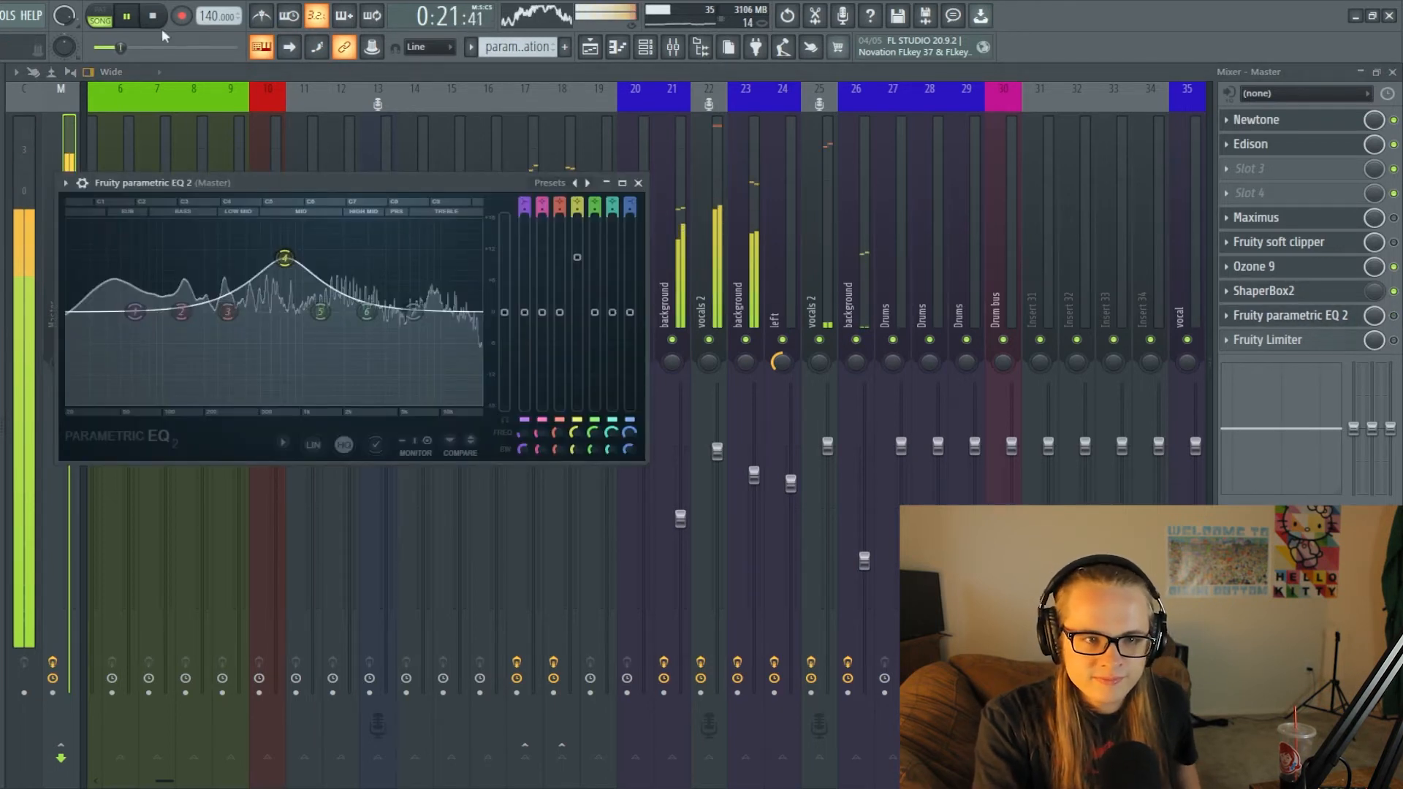
pyautogui.press('space')
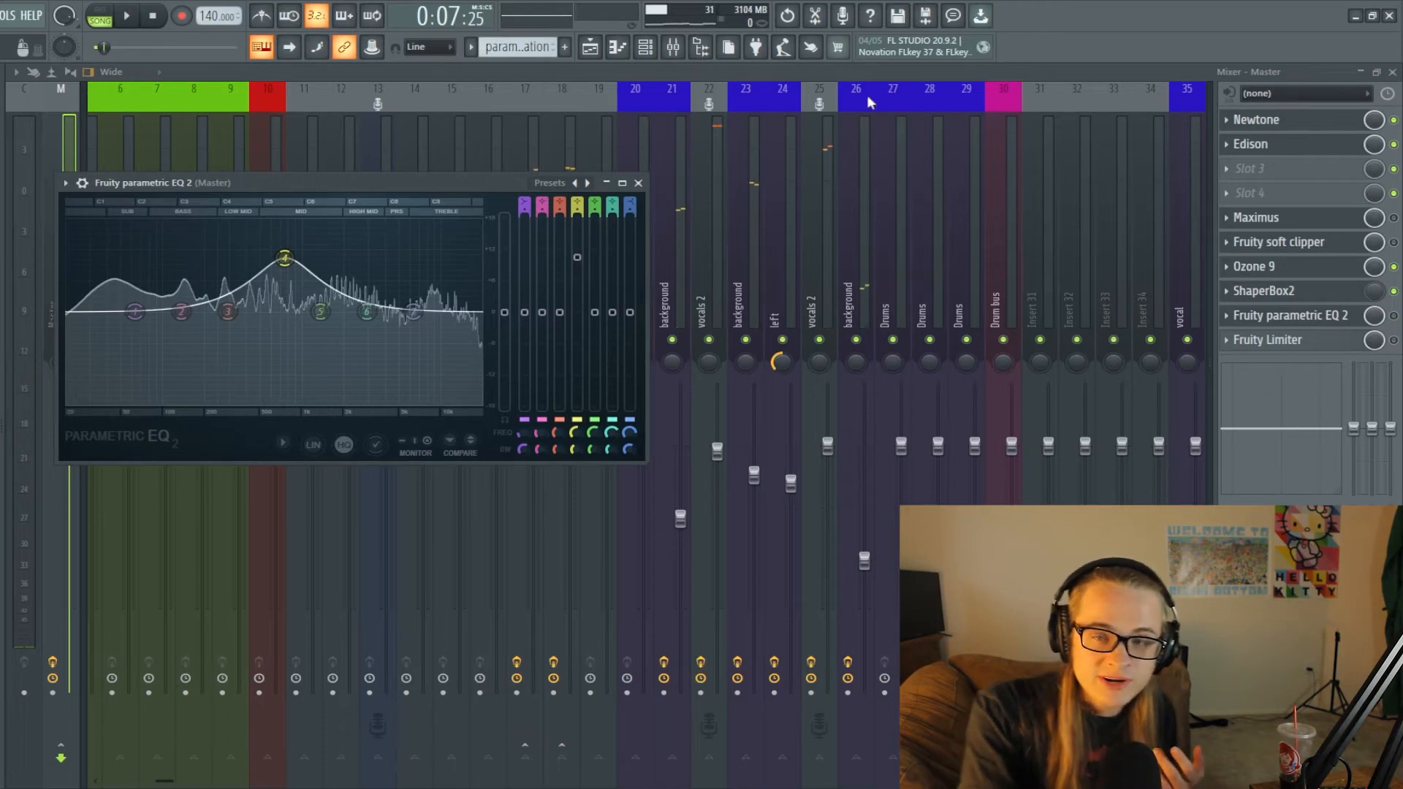
# Lower band 4 of the Master's parametric EQ 2 into a slight cut, and replace that EQ in slot 9 with Gross Beat
pyautogui.click(590, 47)
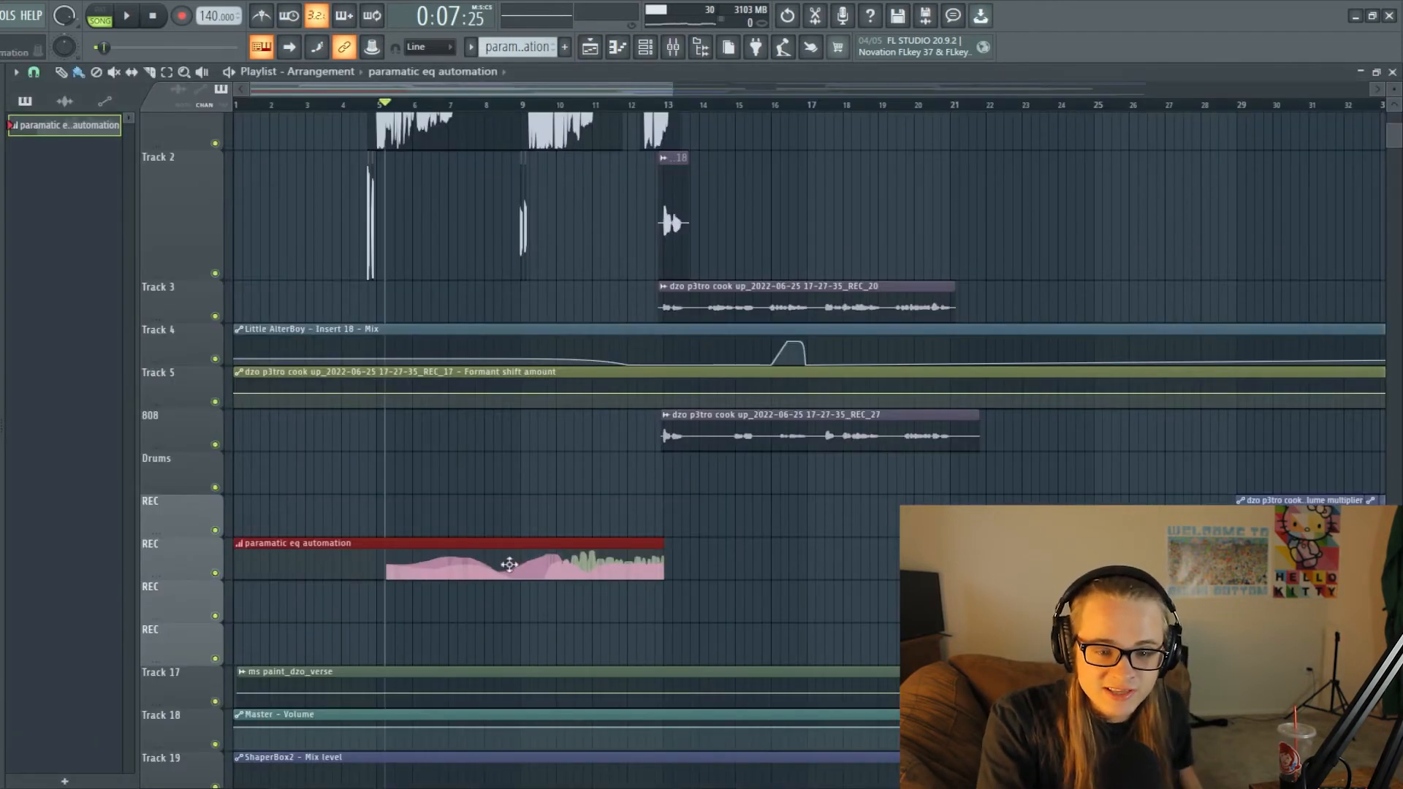
pyautogui.click(673, 47)
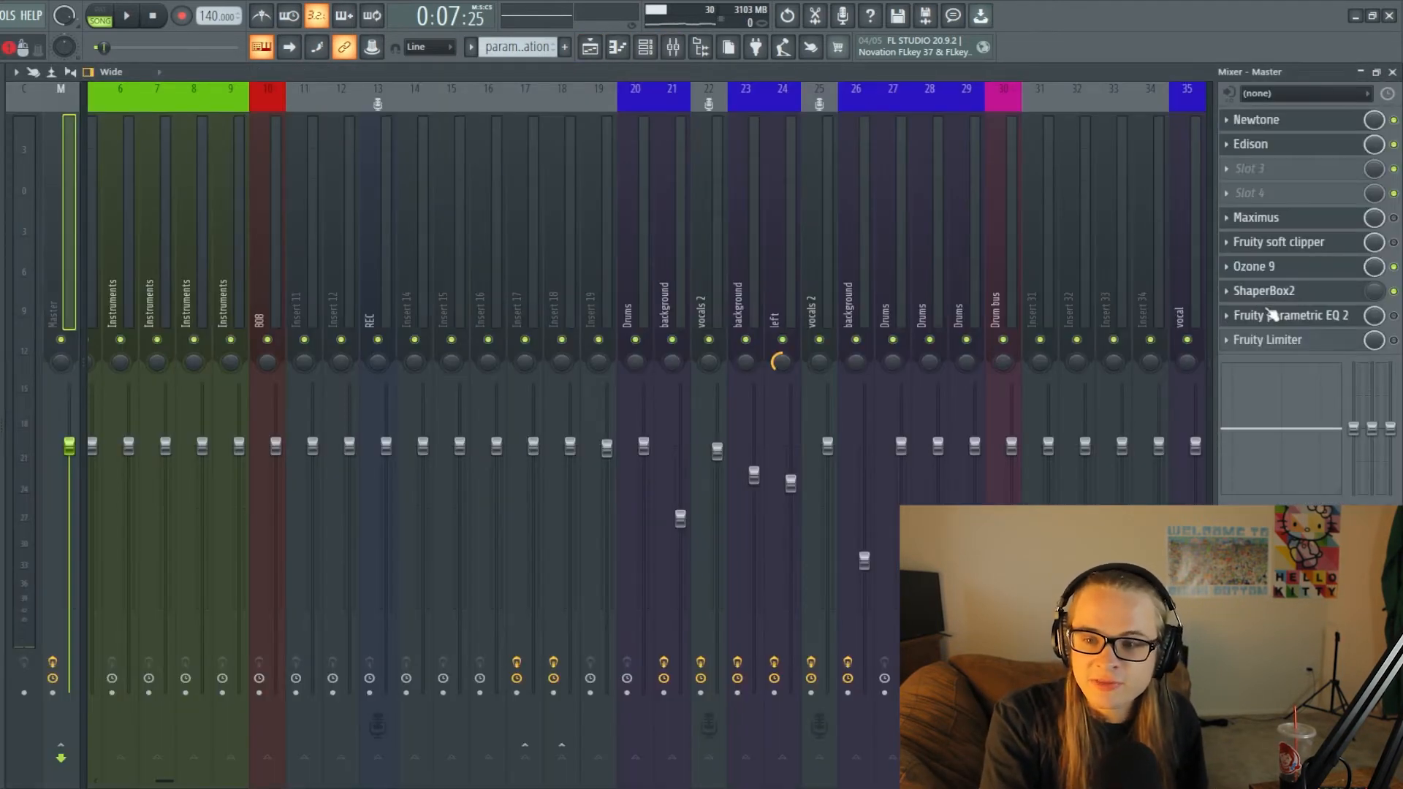
pyautogui.click(1272, 314)
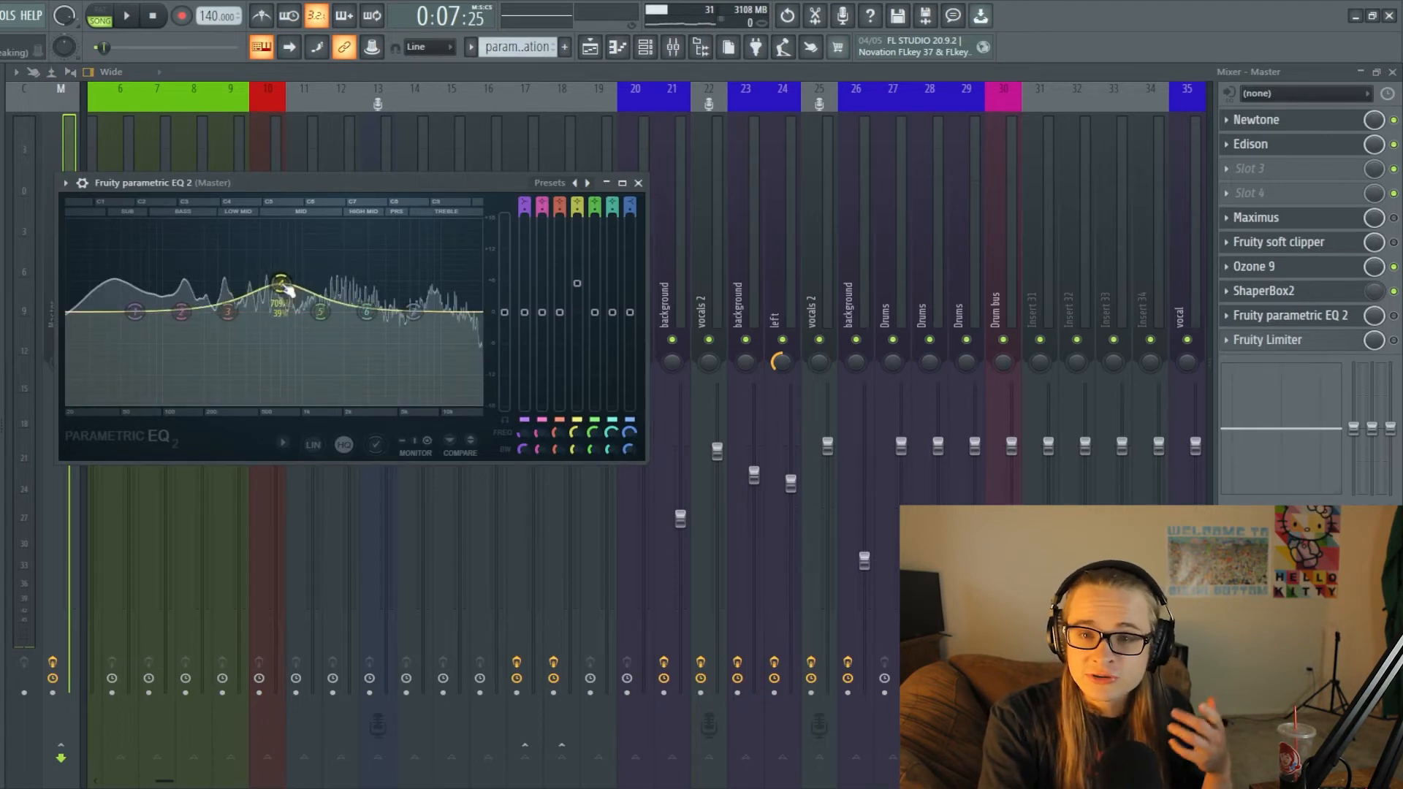
pyautogui.moveTo(283, 284); pyautogui.dragTo(290, 329)
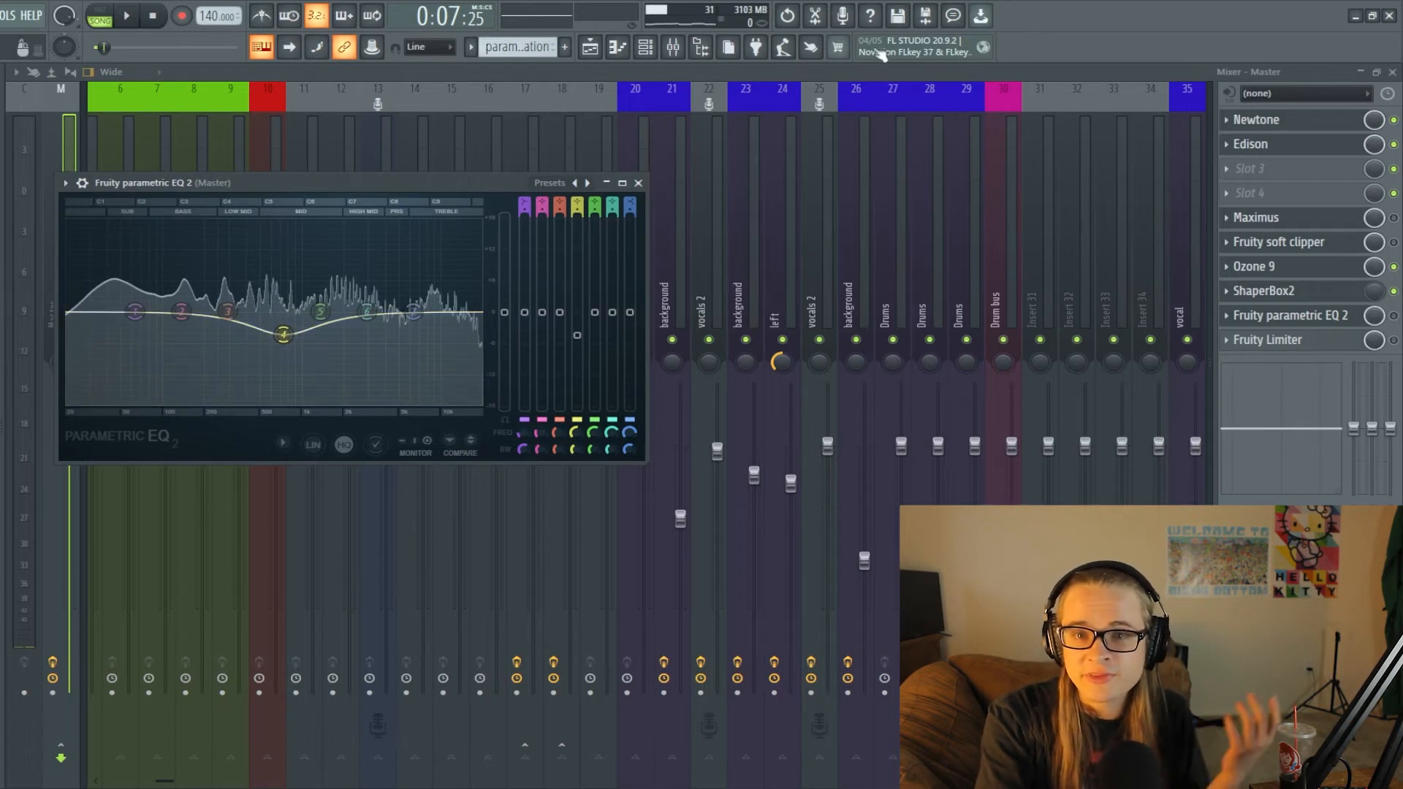
pyautogui.click(1292, 315)
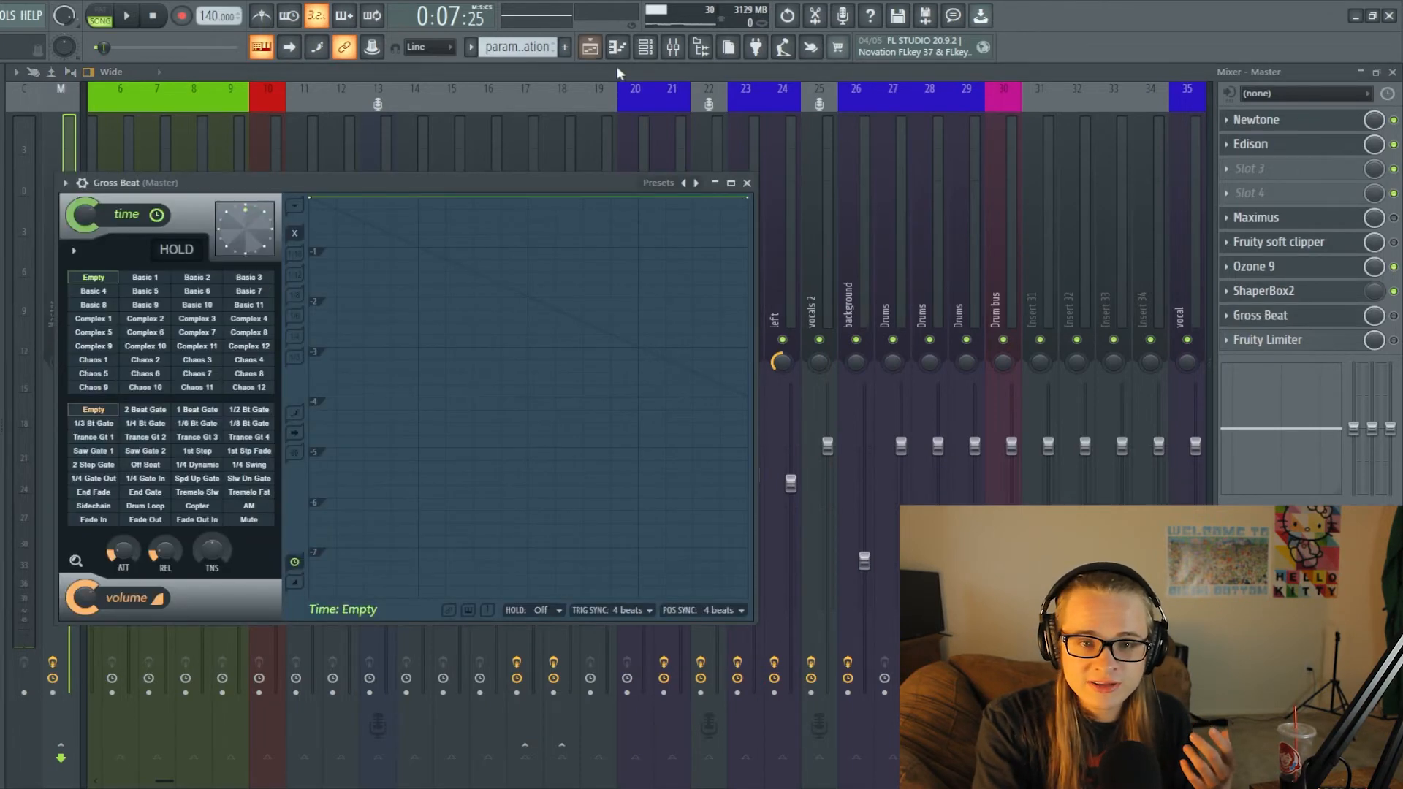
# Move the song position back to just before bar 4 in the playlist and check the Gross Beat window on the Master
pyautogui.click(592, 50)
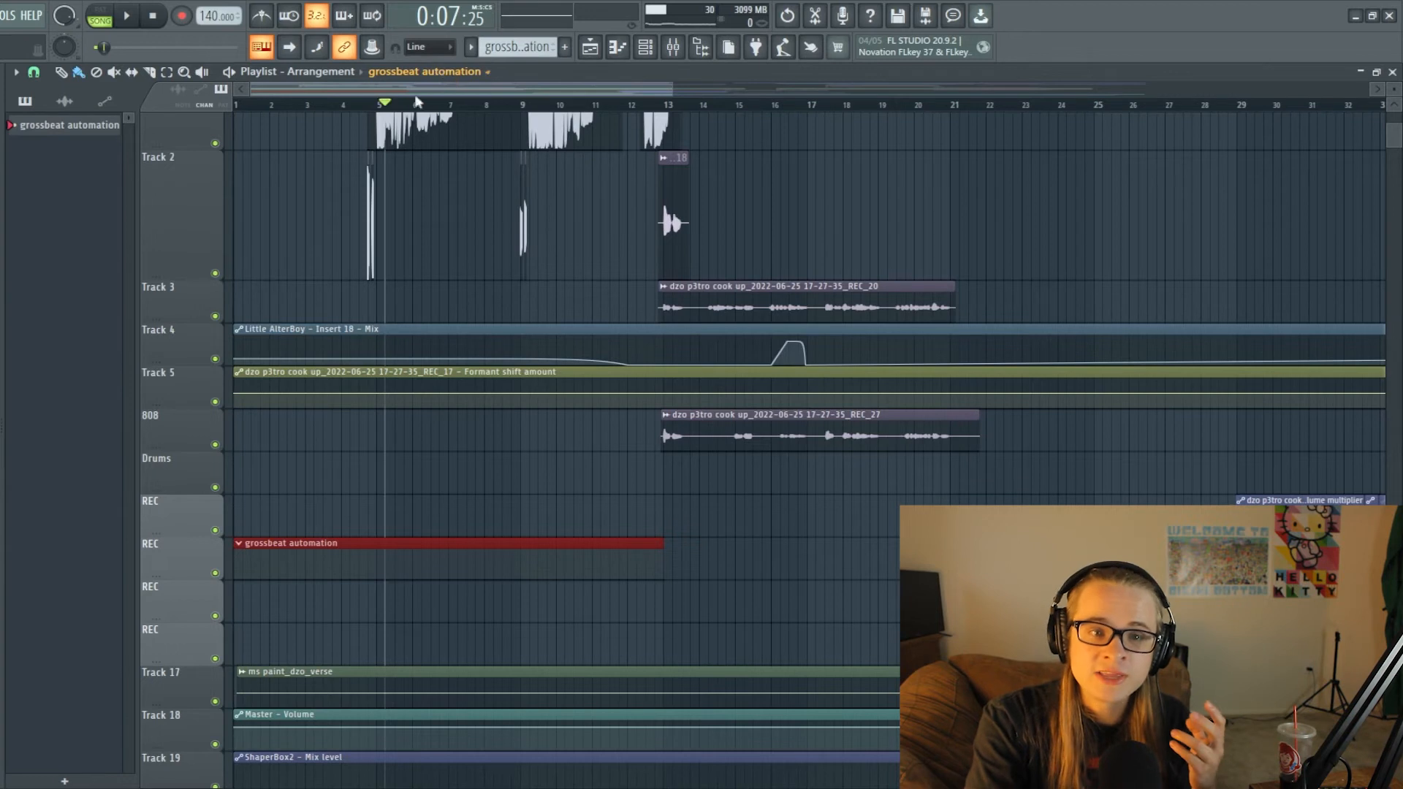
pyautogui.moveTo(385, 109); pyautogui.dragTo(336, 110)
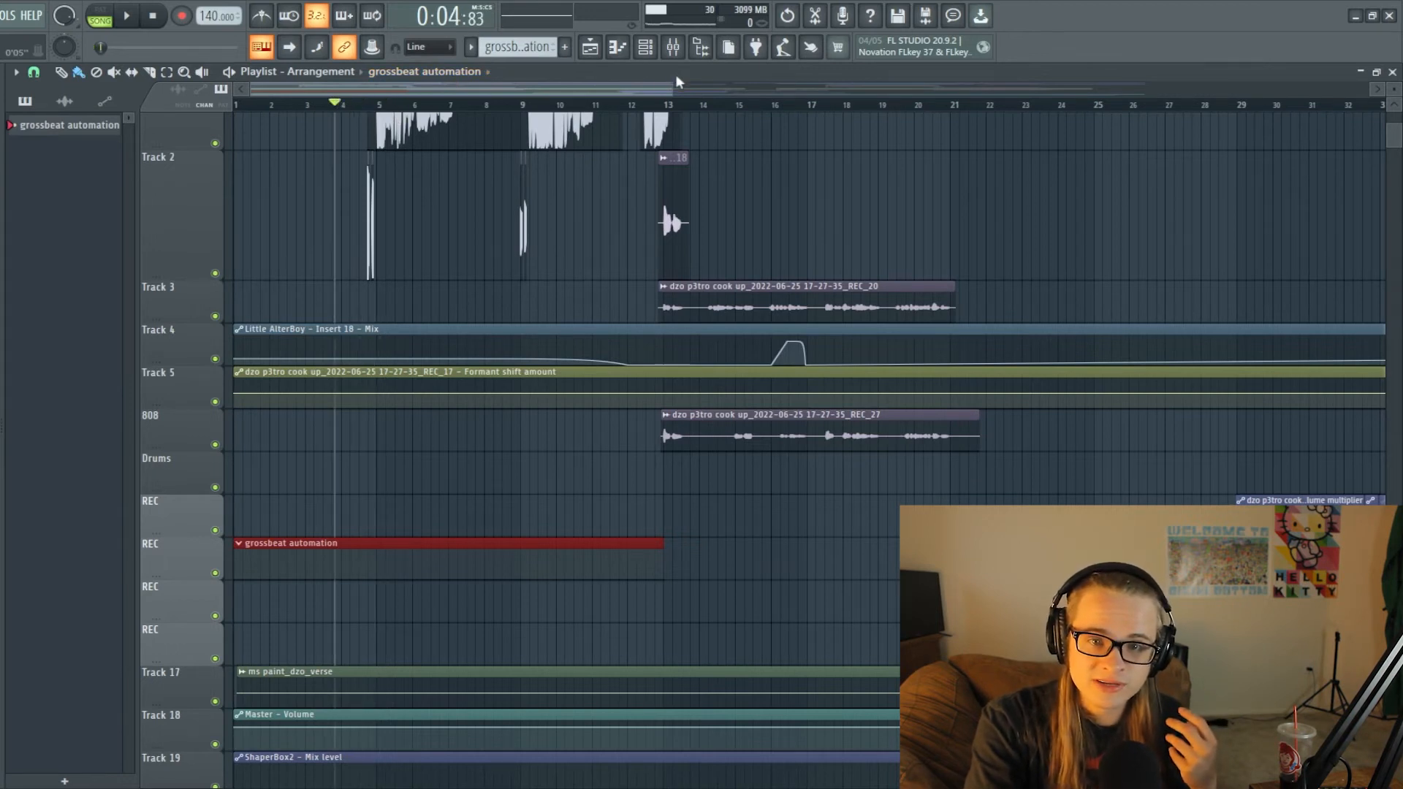
pyautogui.press('F9')
pyautogui.click(1303, 313)
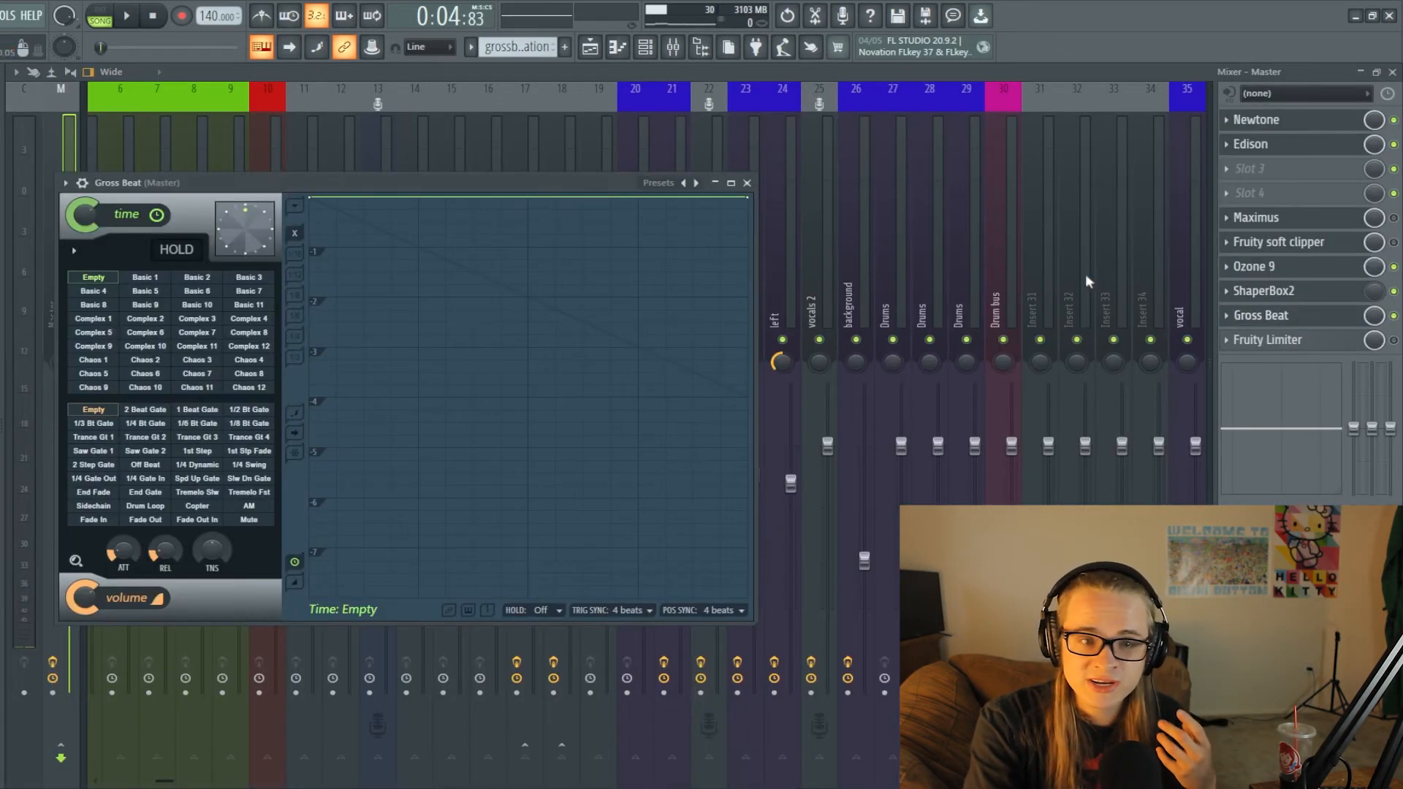
pyautogui.press('F5')
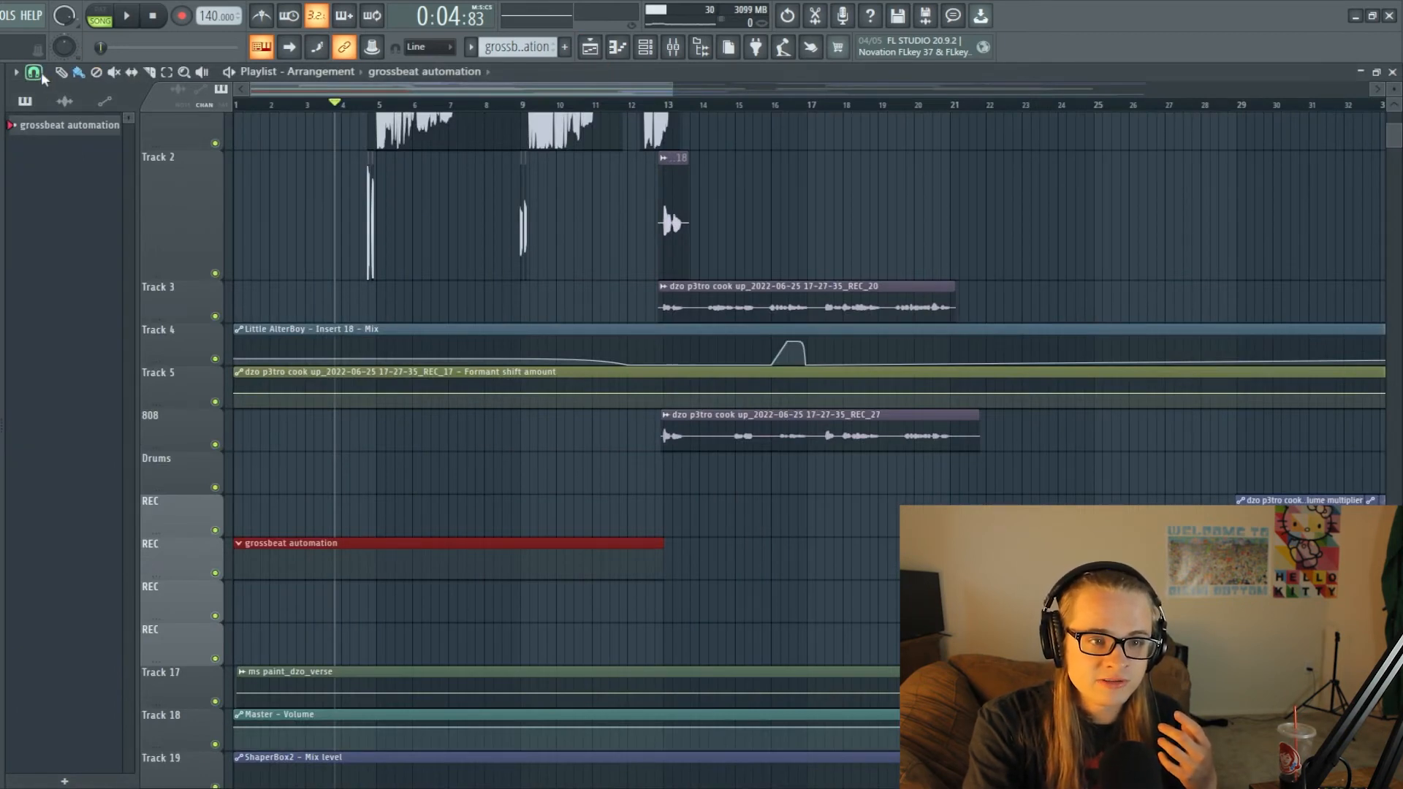
pyautogui.moveTo(667, 87); pyautogui.dragTo(460, 88)
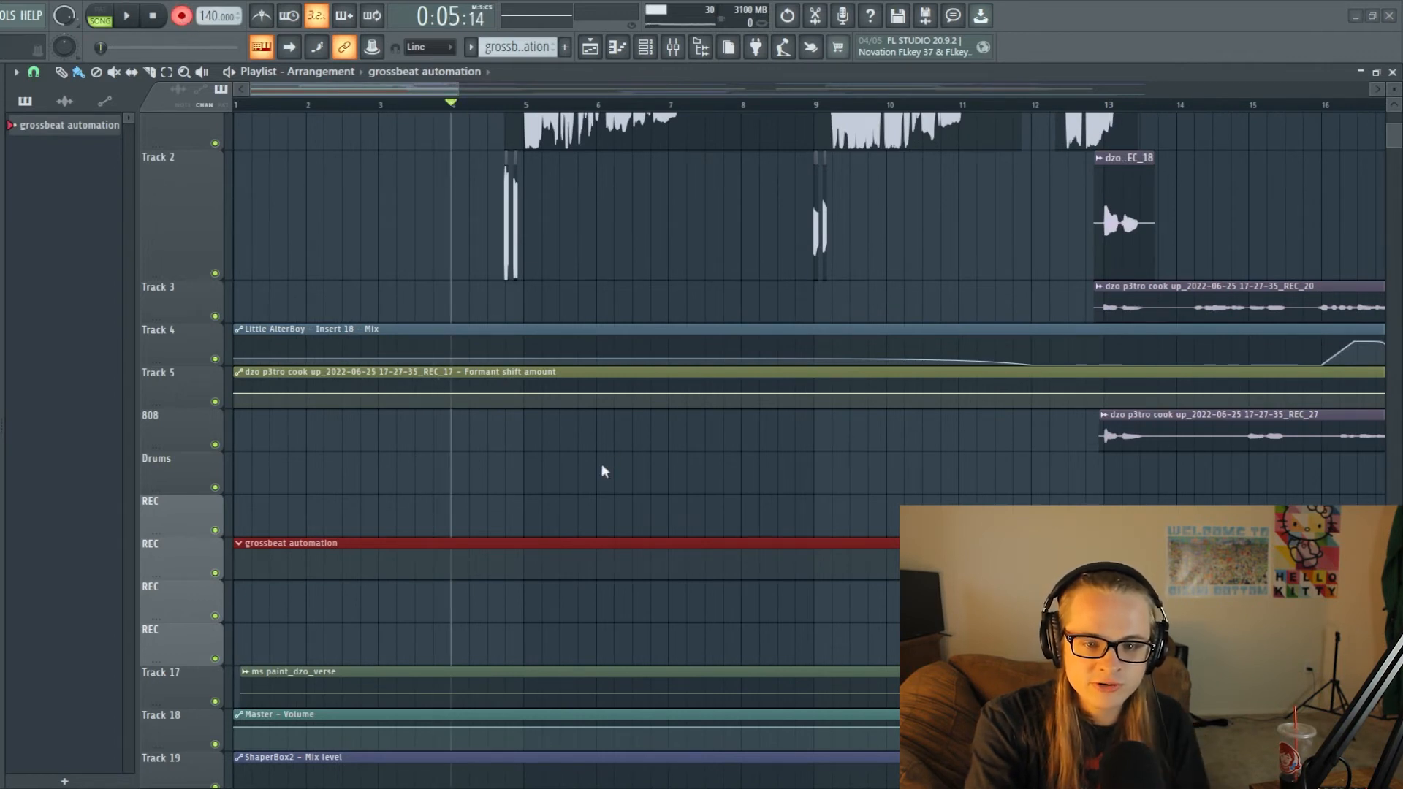
# Record Gross Beat time preset changes on the Master from just before bar 4, using Basic 6, Complex 3 and Complex 6, each followed by Empty
pyautogui.press('space')
pyautogui.click(677, 49)
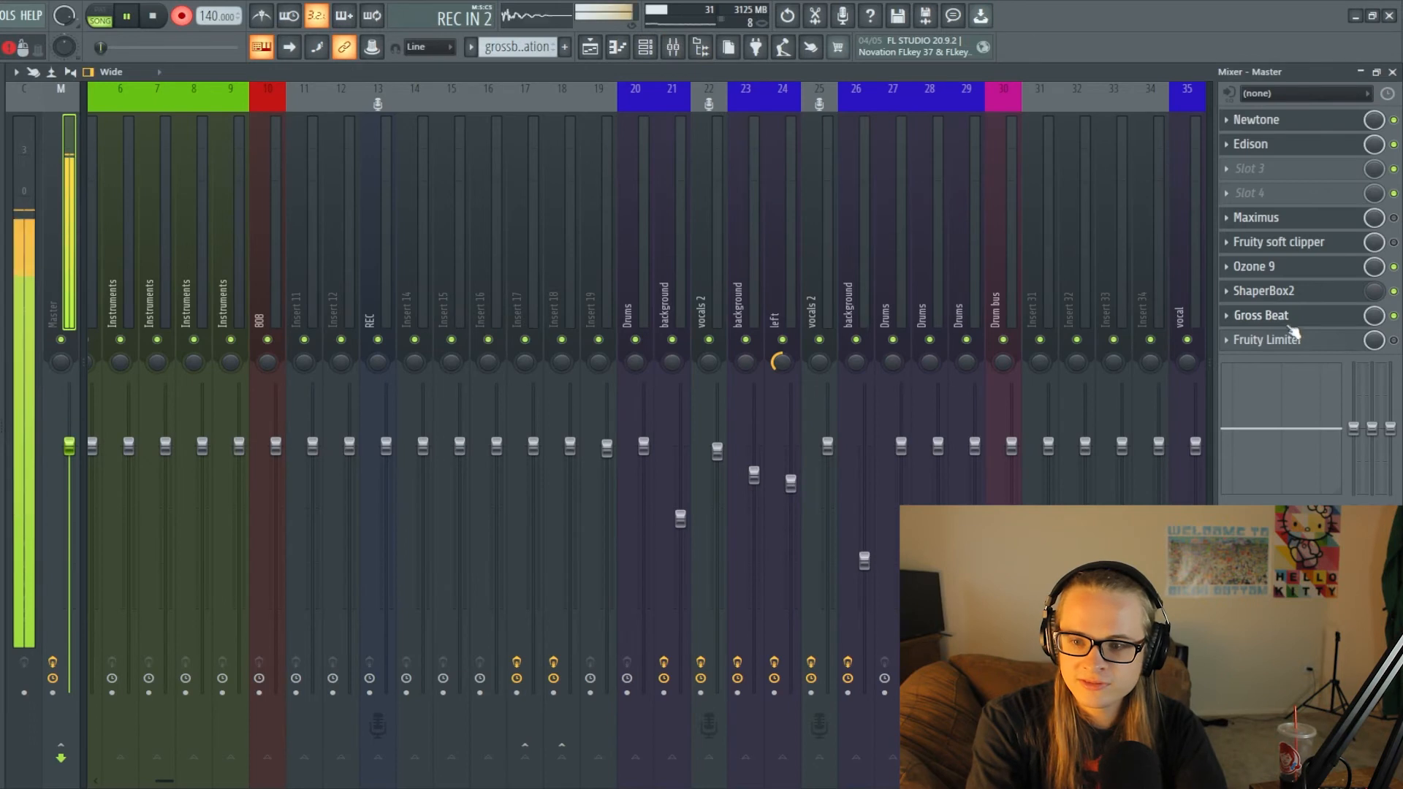
pyautogui.click(1280, 317)
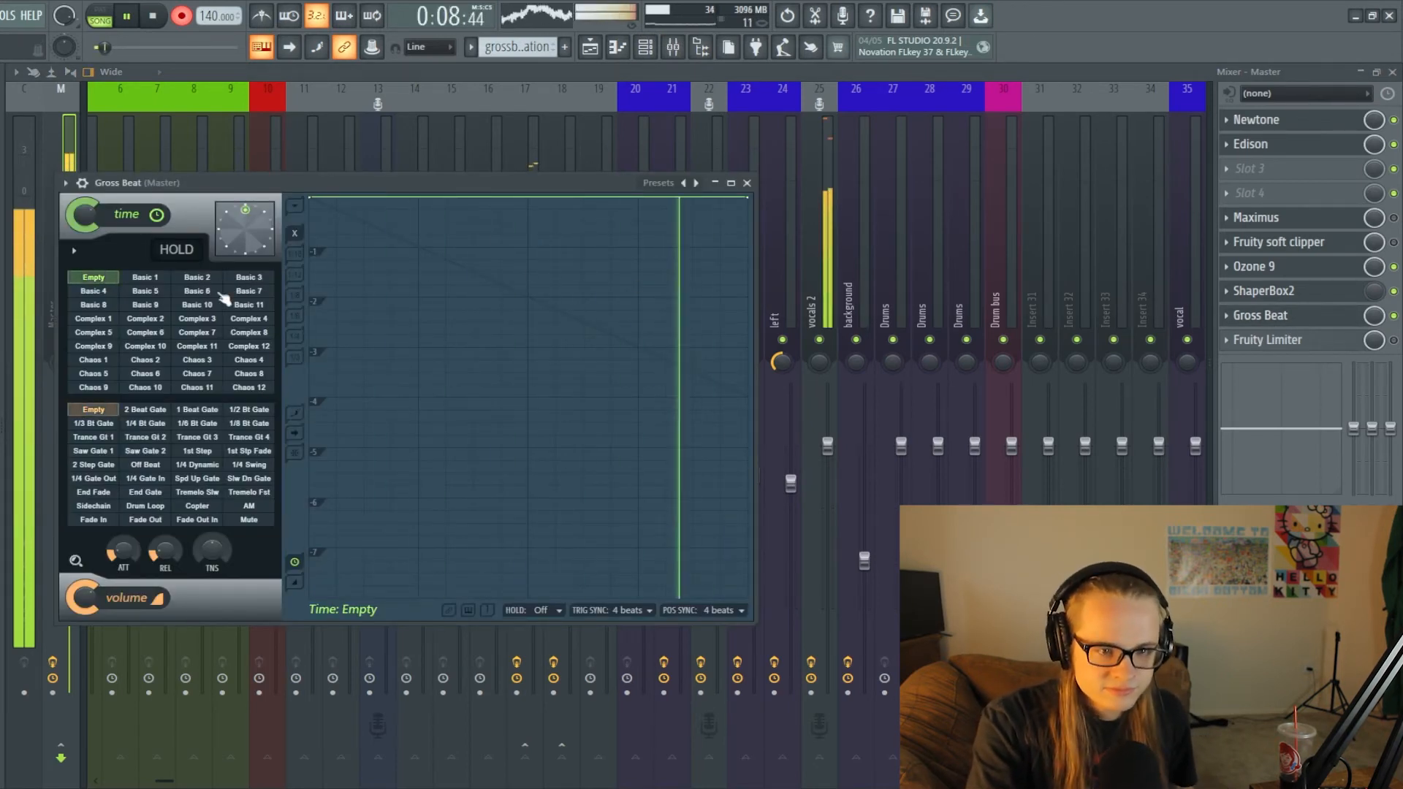
pyautogui.click(210, 292)
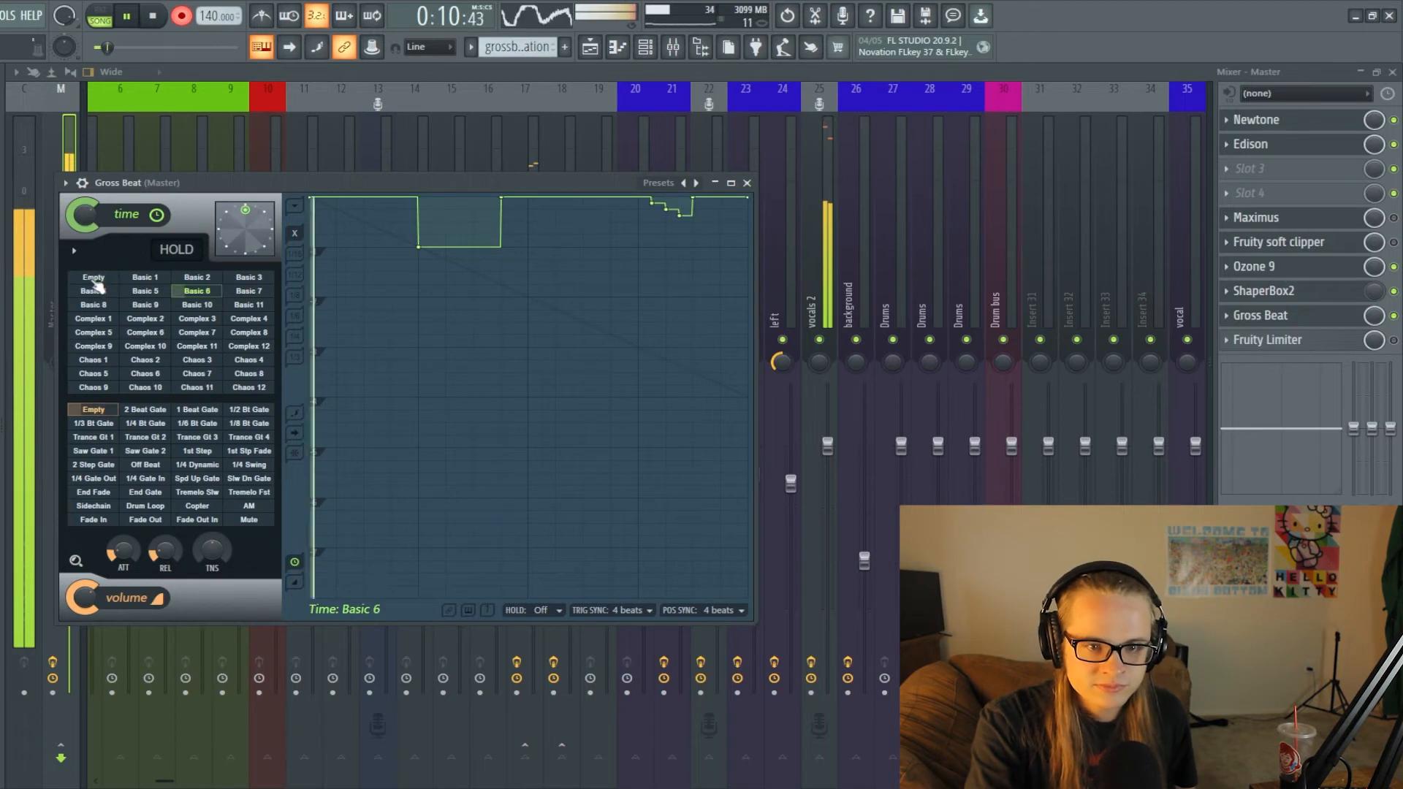
pyautogui.click(94, 279)
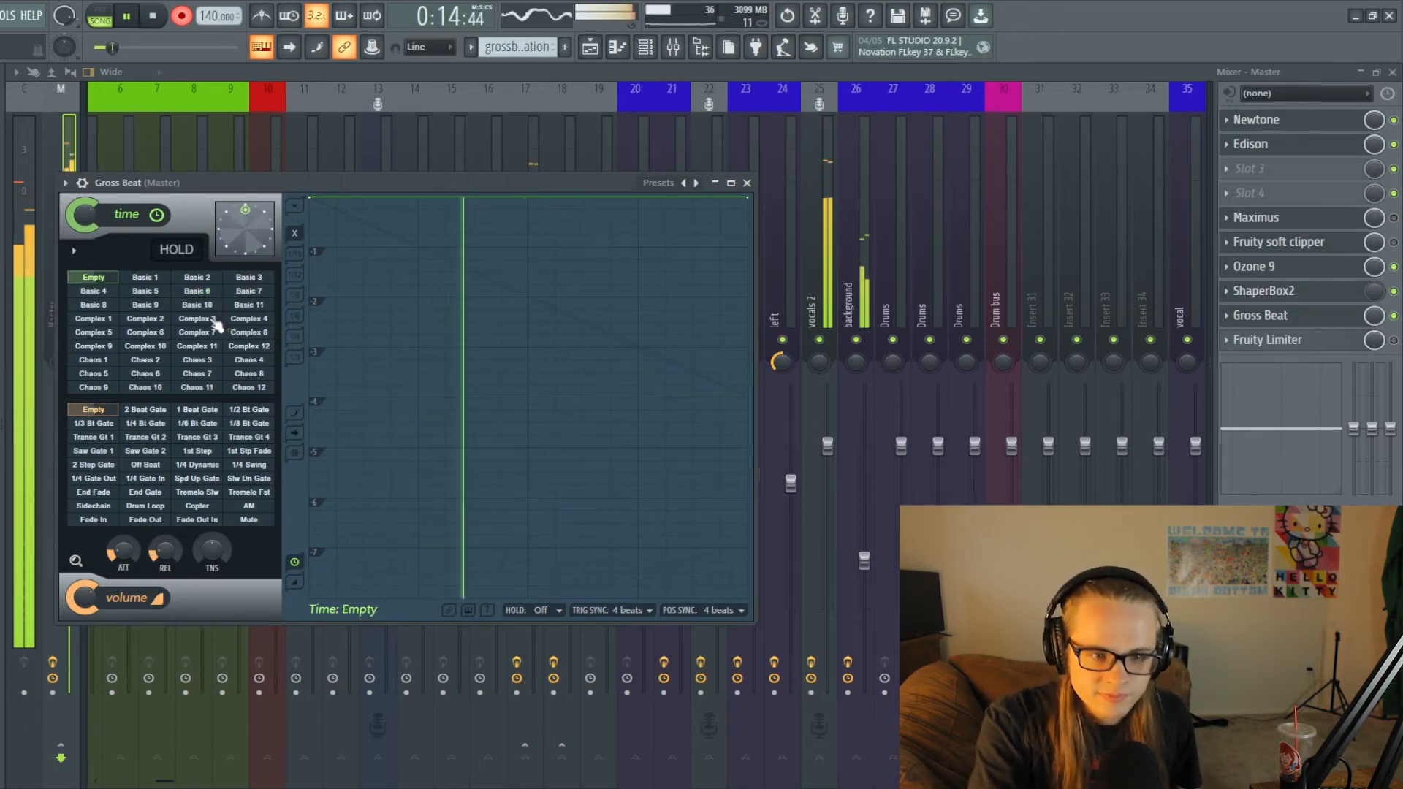
pyautogui.click(212, 320)
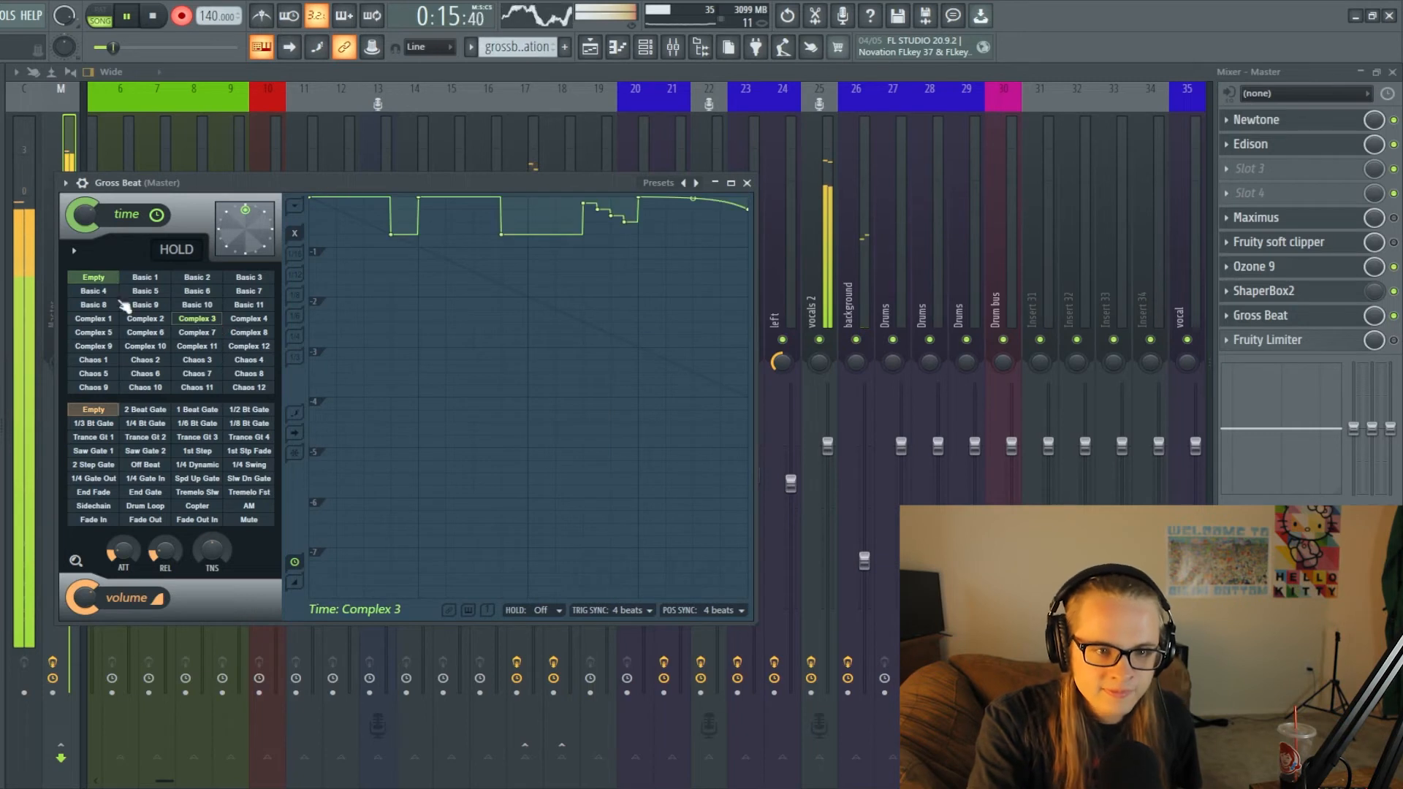
pyautogui.click(95, 279)
pyautogui.click(147, 334)
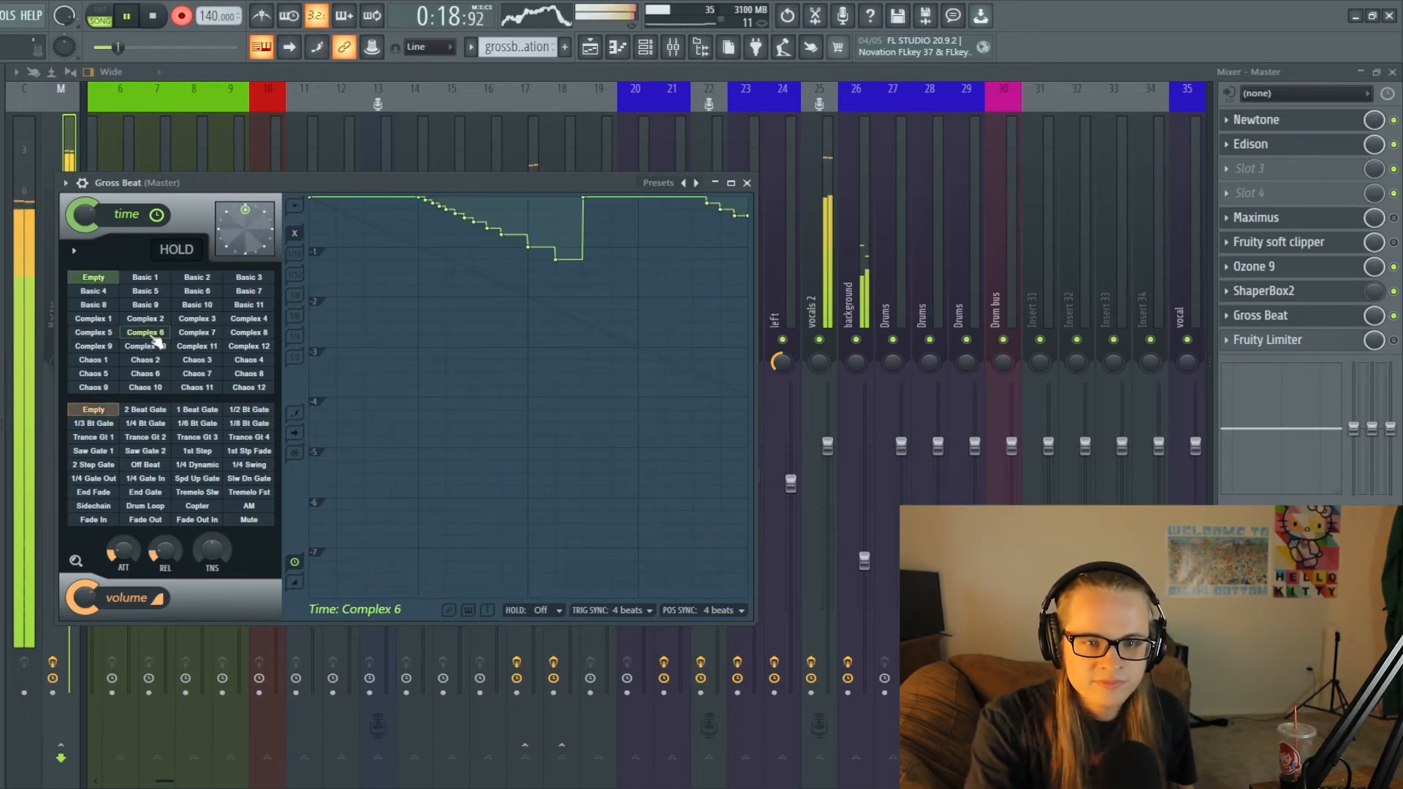
pyautogui.click(93, 277)
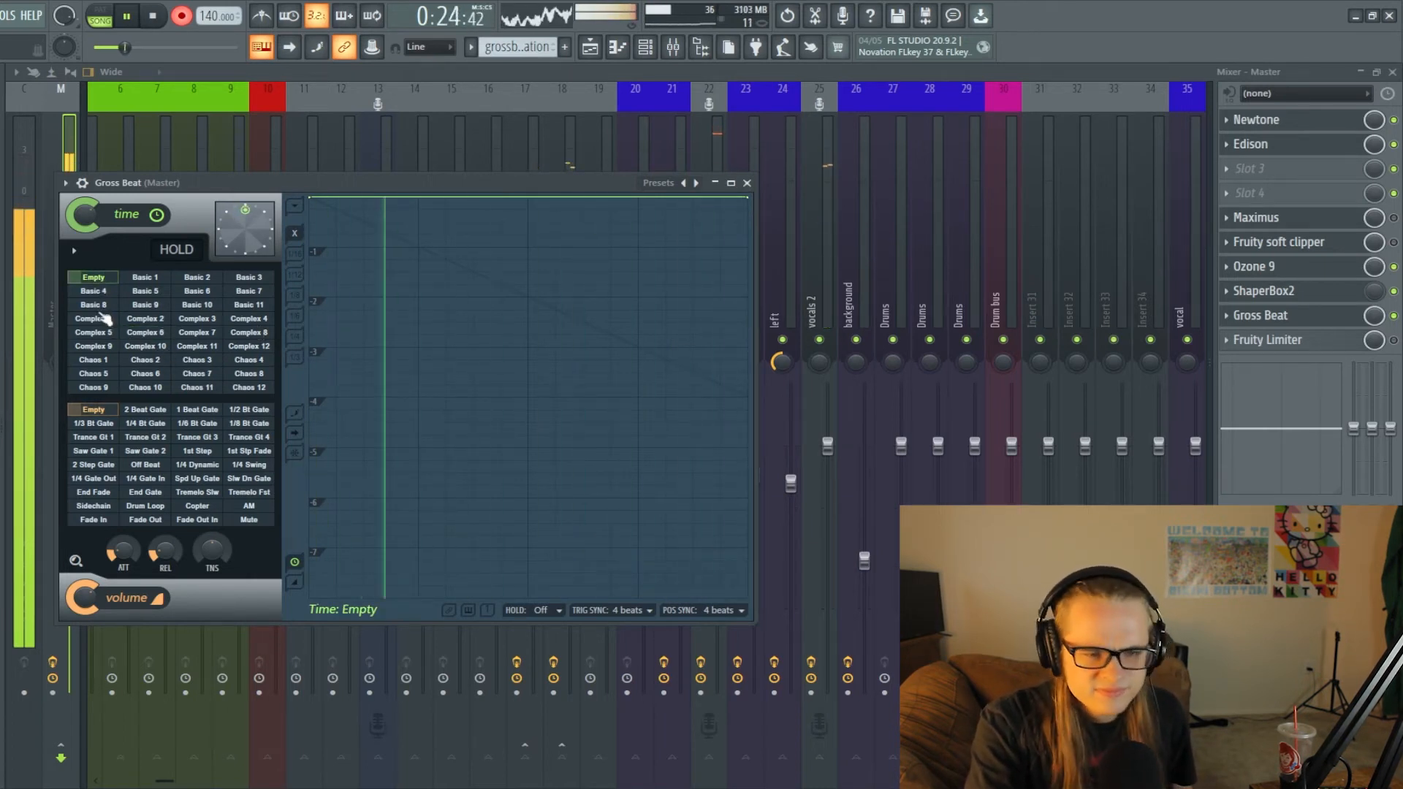
# Continue the take by switching Gross Beat's time preset to Basic 8, Basic 4, Empty, Chaos 4 and back to Empty
pyautogui.click(103, 307)
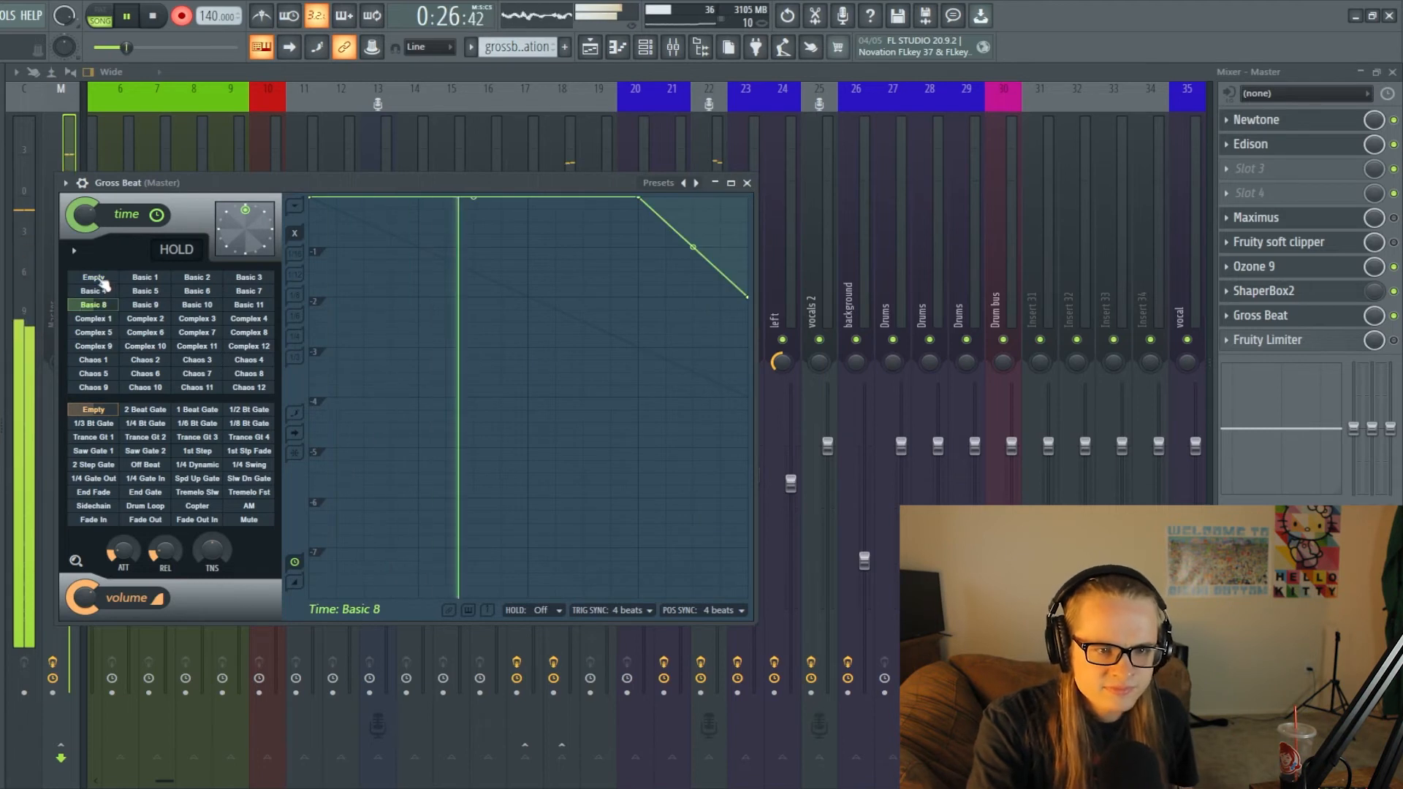
pyautogui.click(94, 291)
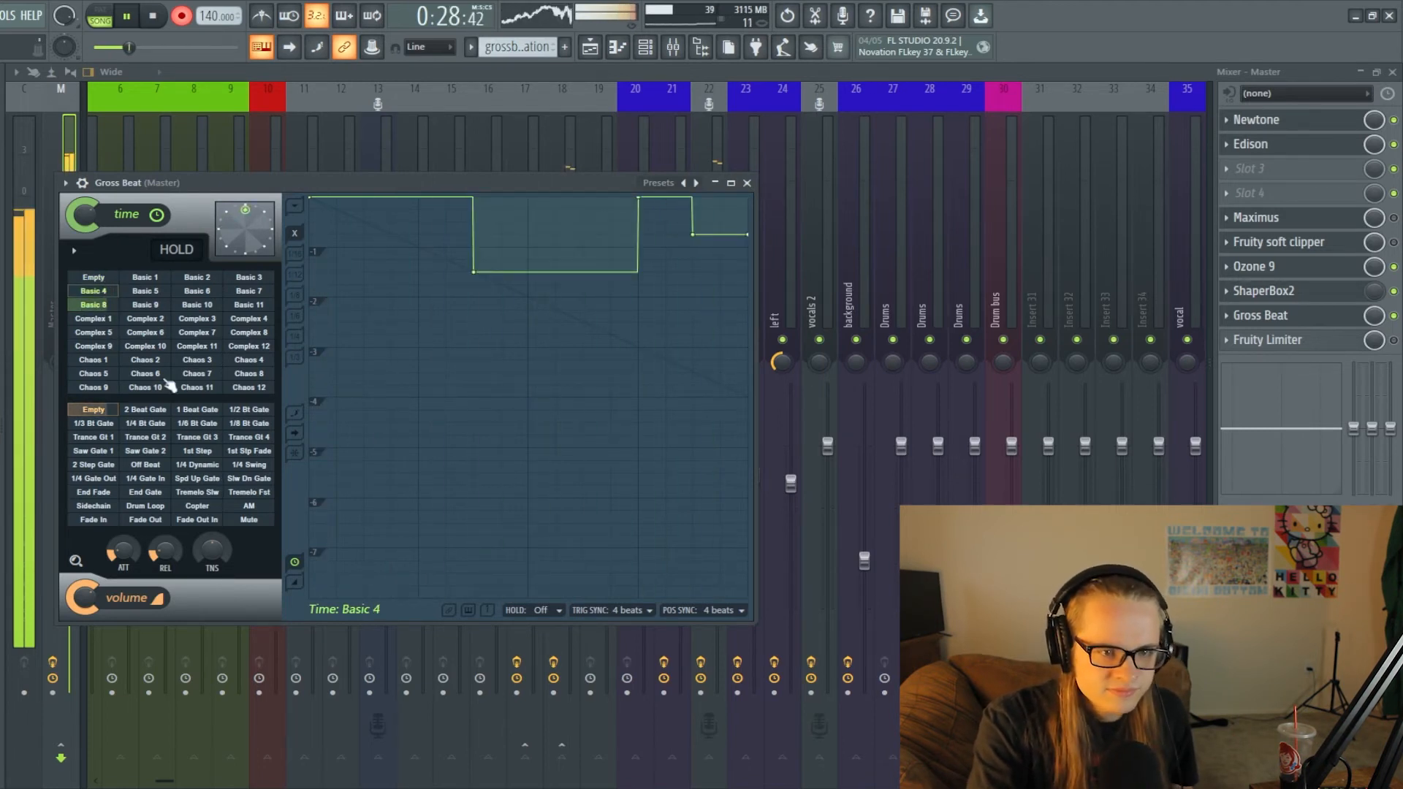
pyautogui.click(98, 279)
pyautogui.click(248, 360)
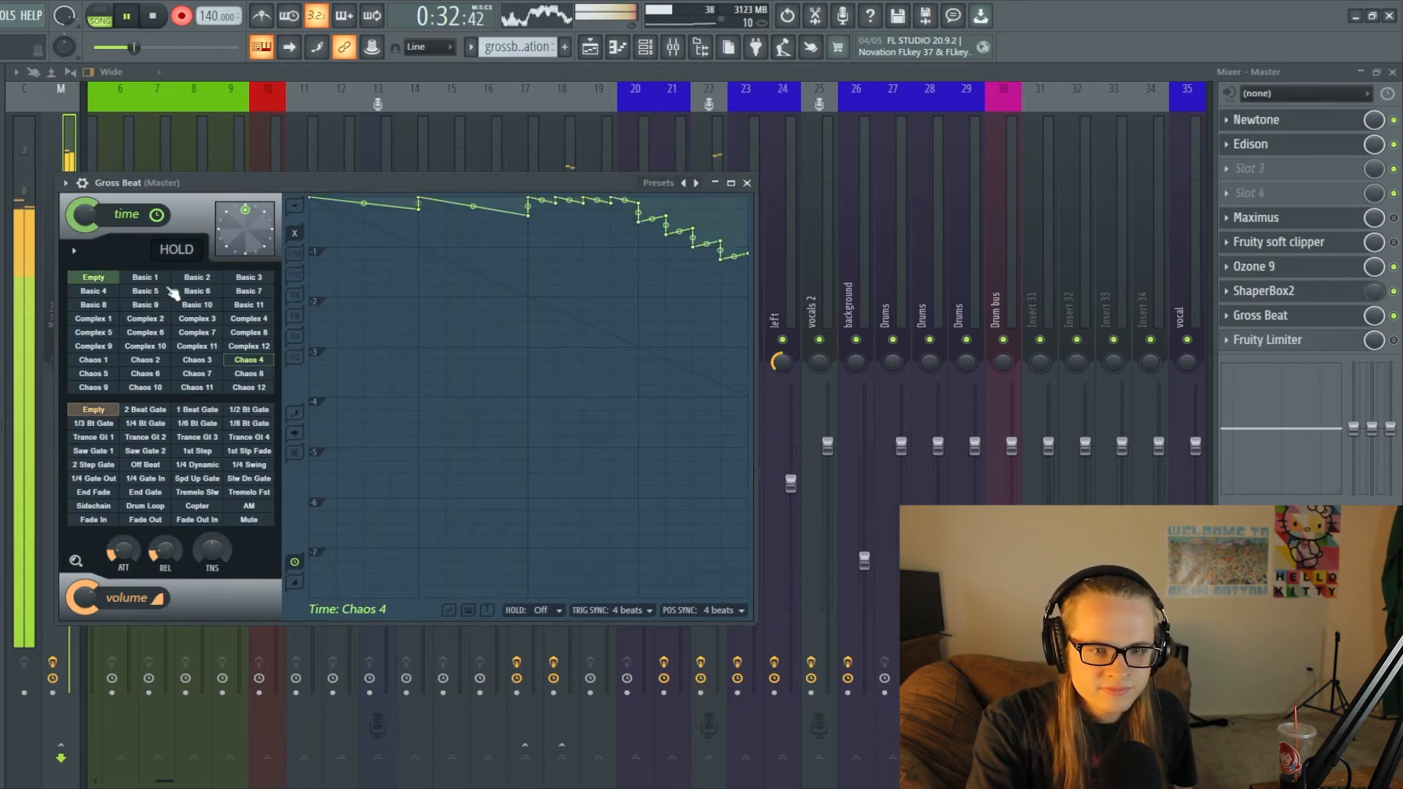
pyautogui.click(93, 278)
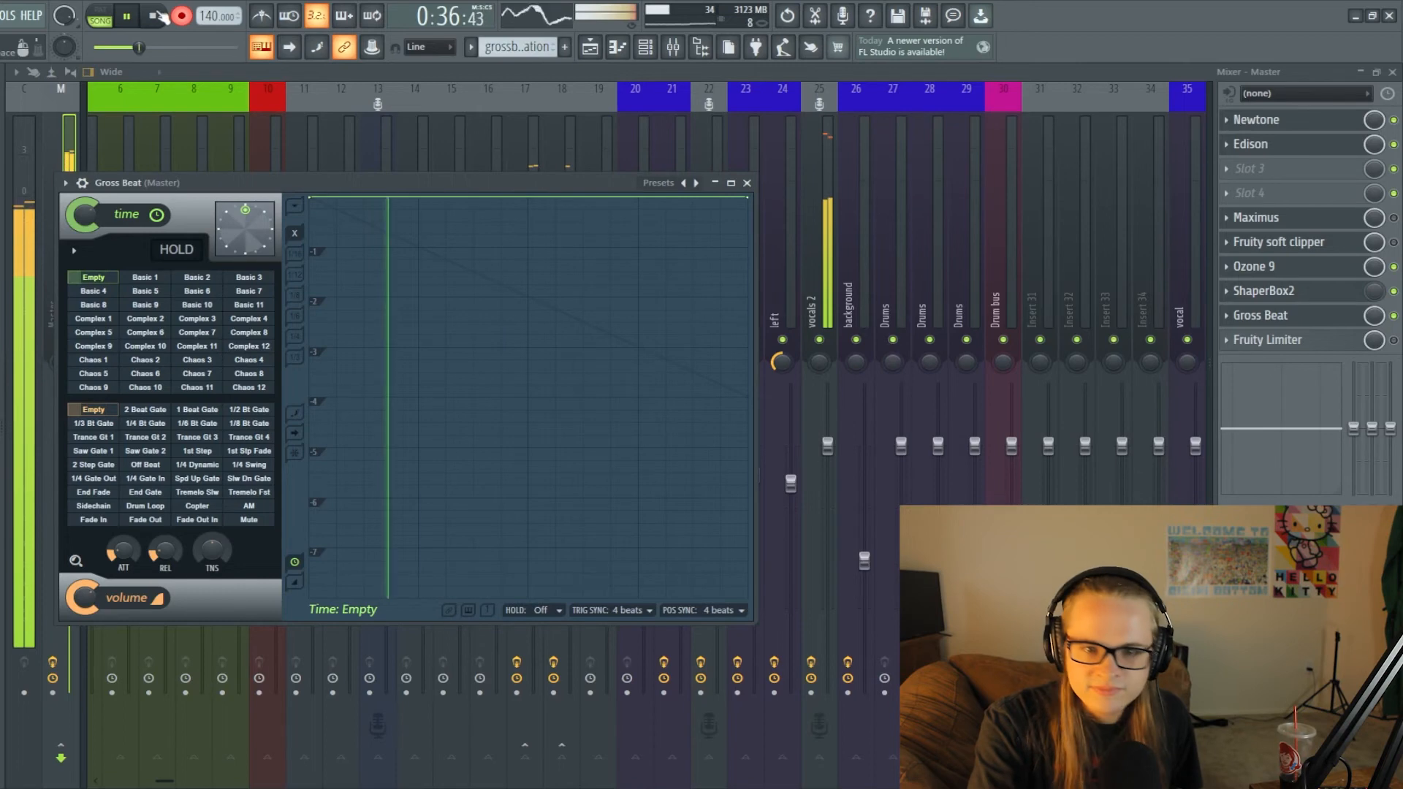
# Stop the Gross Beat take and open the grossbeat automation clip's Time slot events, shown from bar 1
pyautogui.press('space')
pyautogui.click(590, 47)
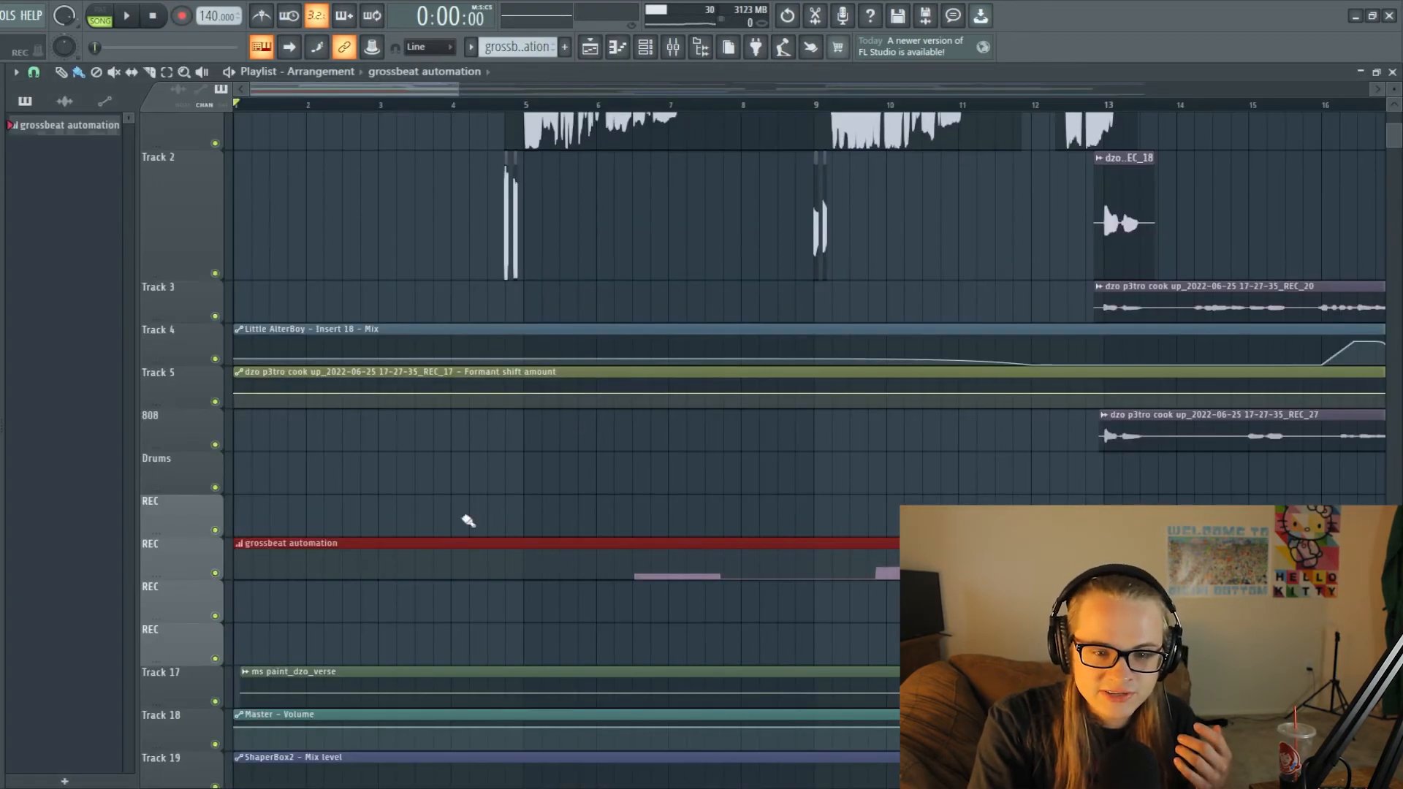
pyautogui.scroll(-2, 546, 449)
pyautogui.doubleClick(802, 480)
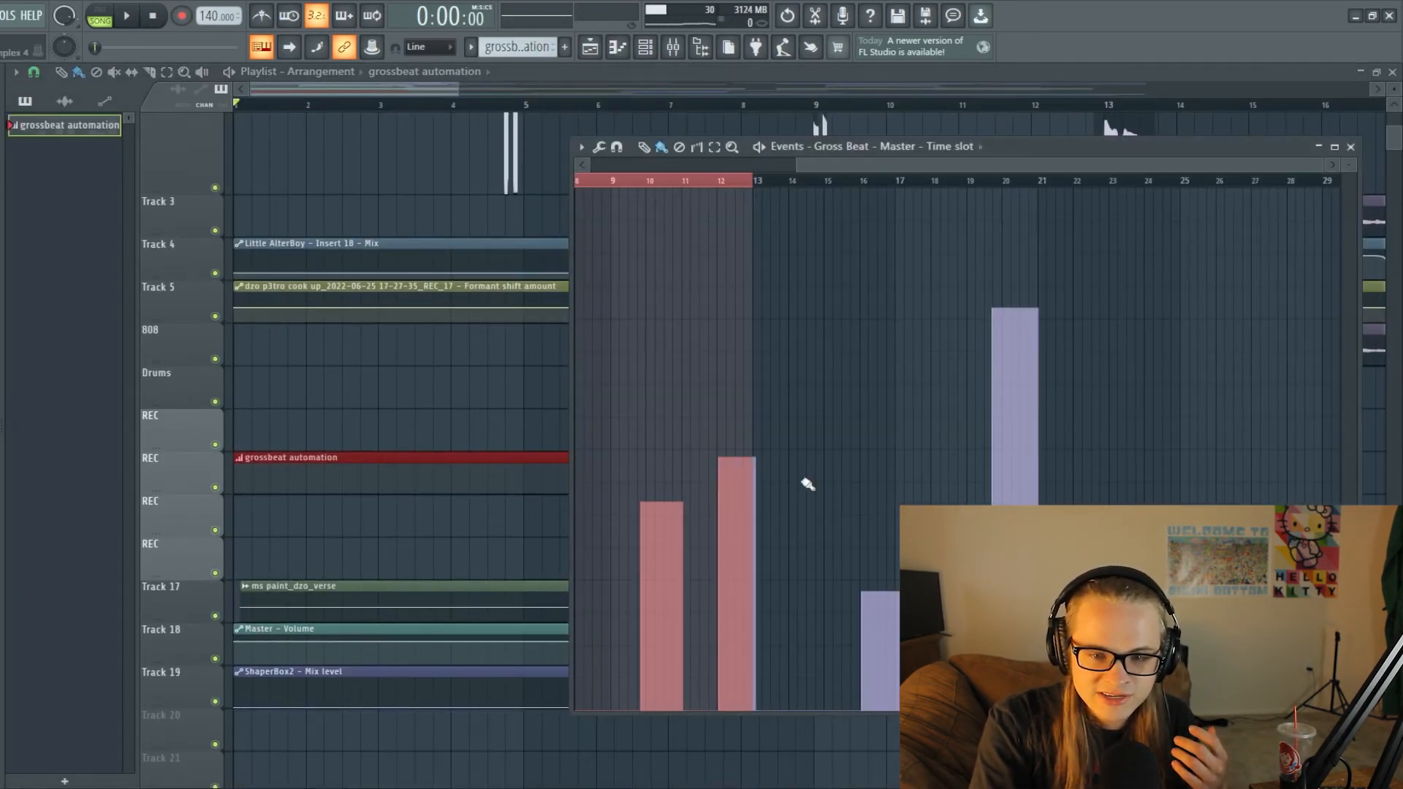
pyautogui.moveTo(800, 168); pyautogui.dragTo(555, 187)
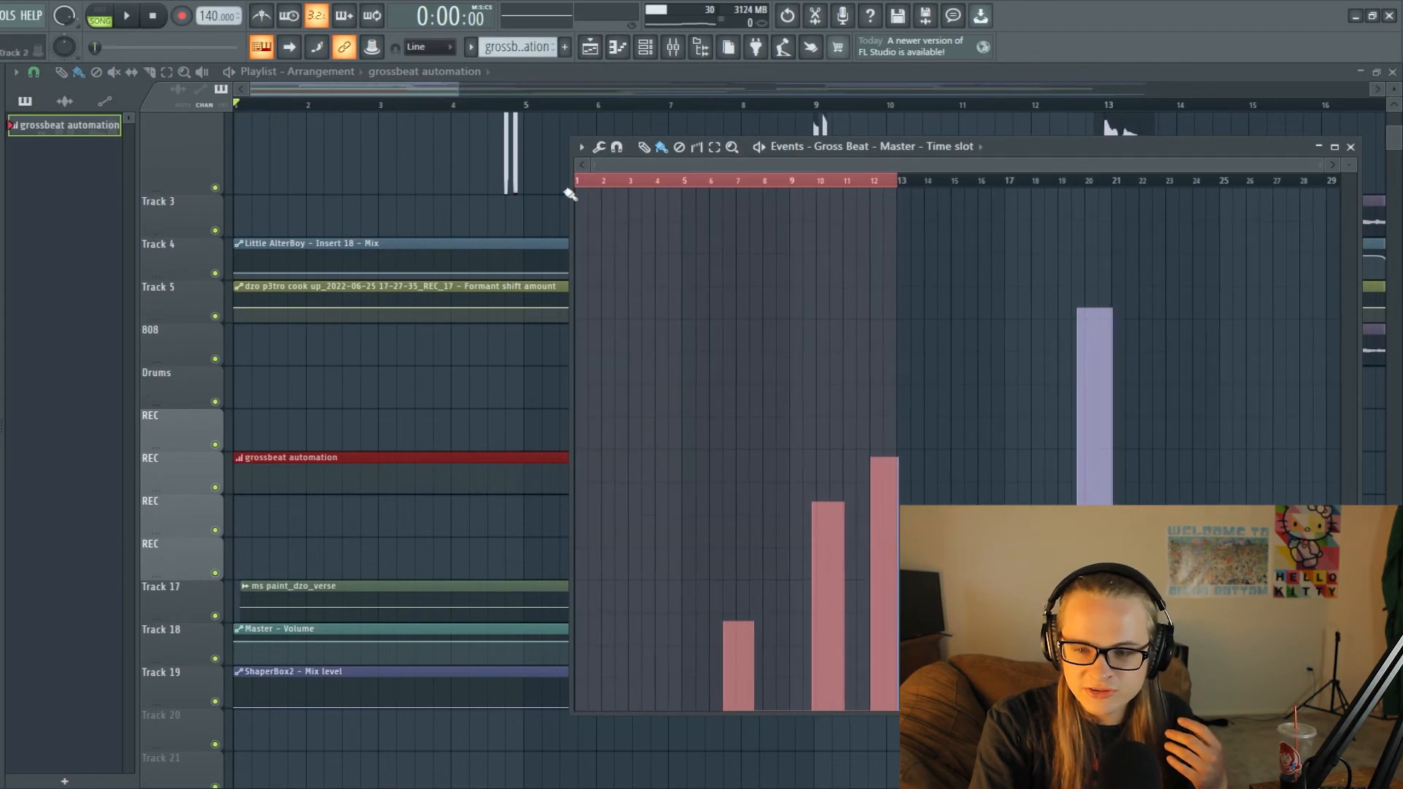
# Flatten the recorded Gross Beat Time slot events to zero from about bar 6 to bar 13
pyautogui.click(703, 188)
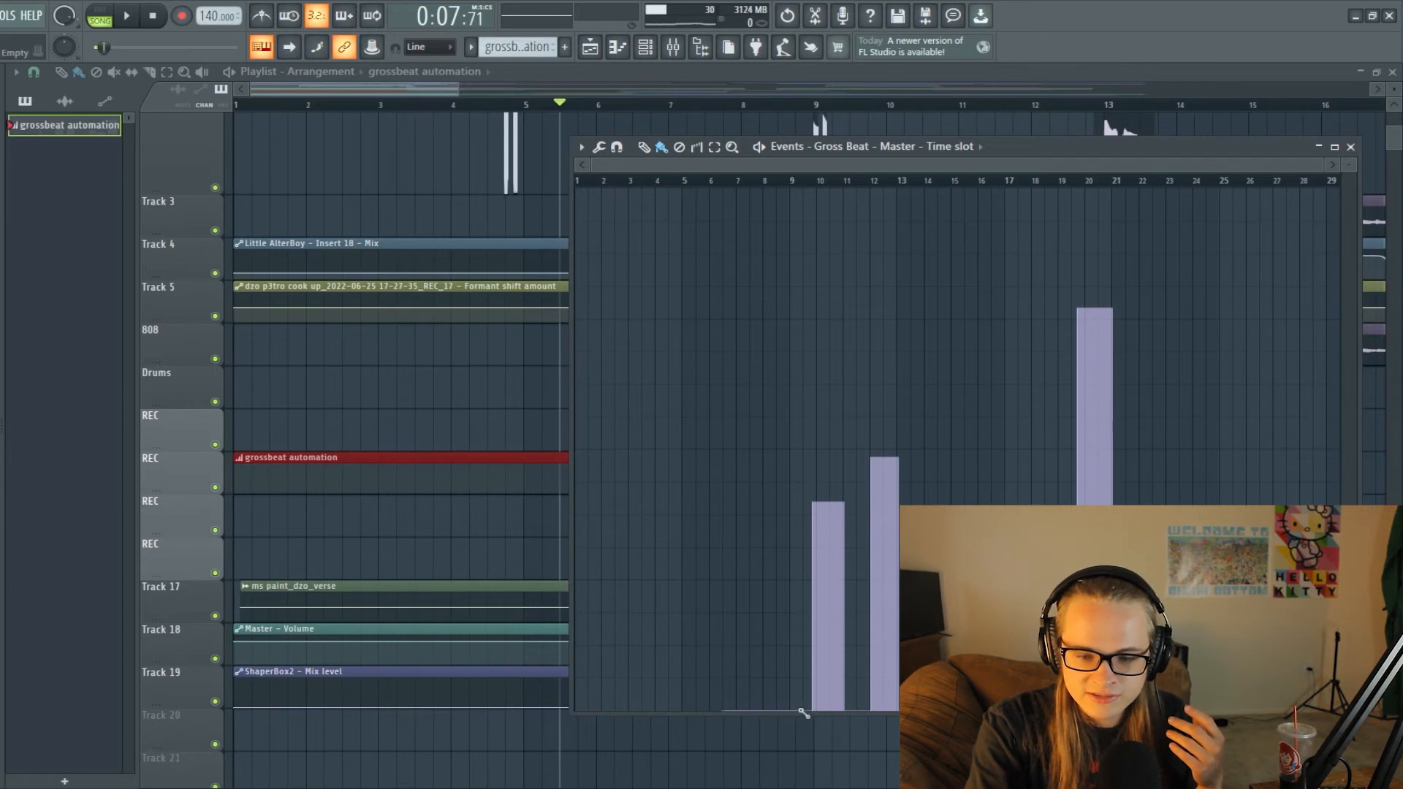
pyautogui.moveTo(784, 713); pyautogui.dragTo(903, 713)
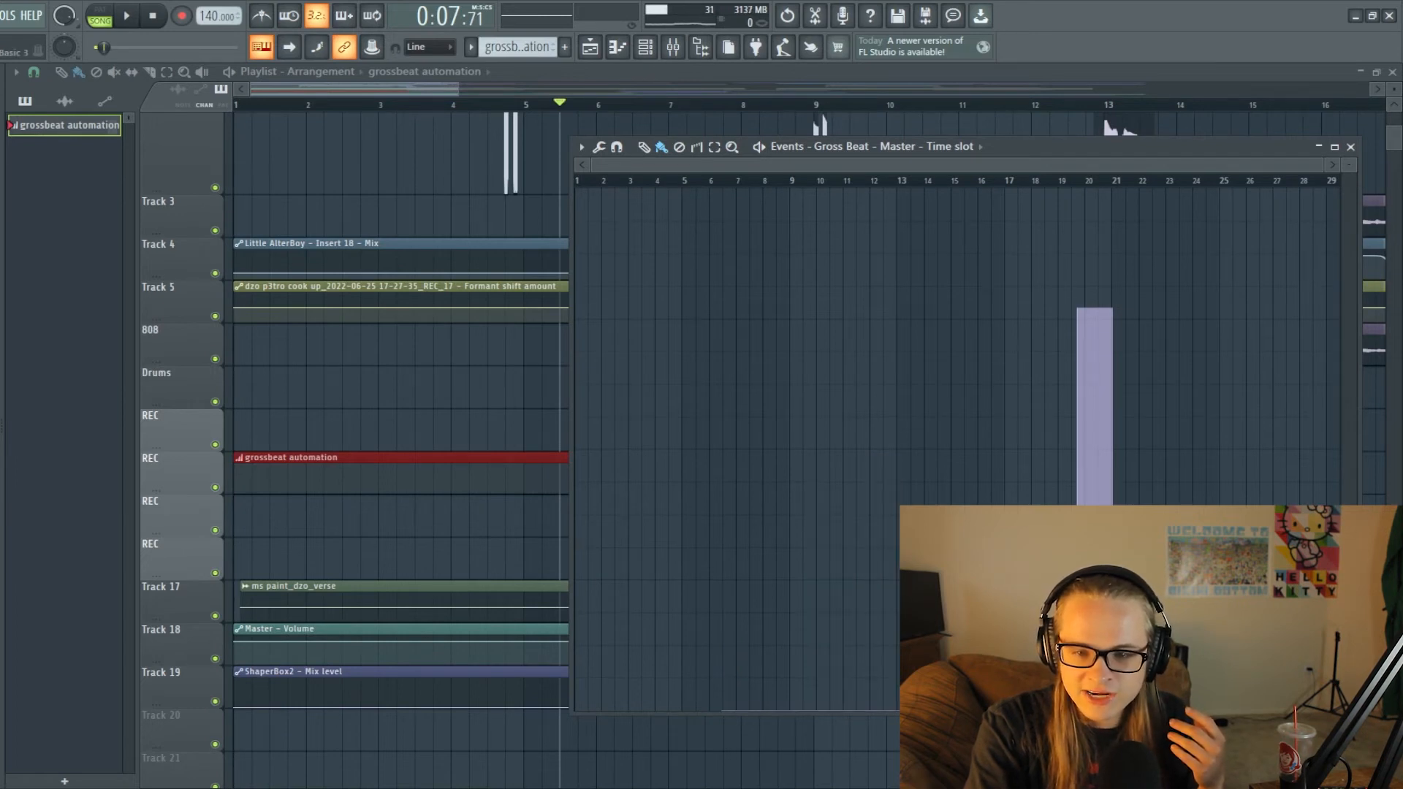
pyautogui.moveTo(367, 89); pyautogui.dragTo(285, 108)
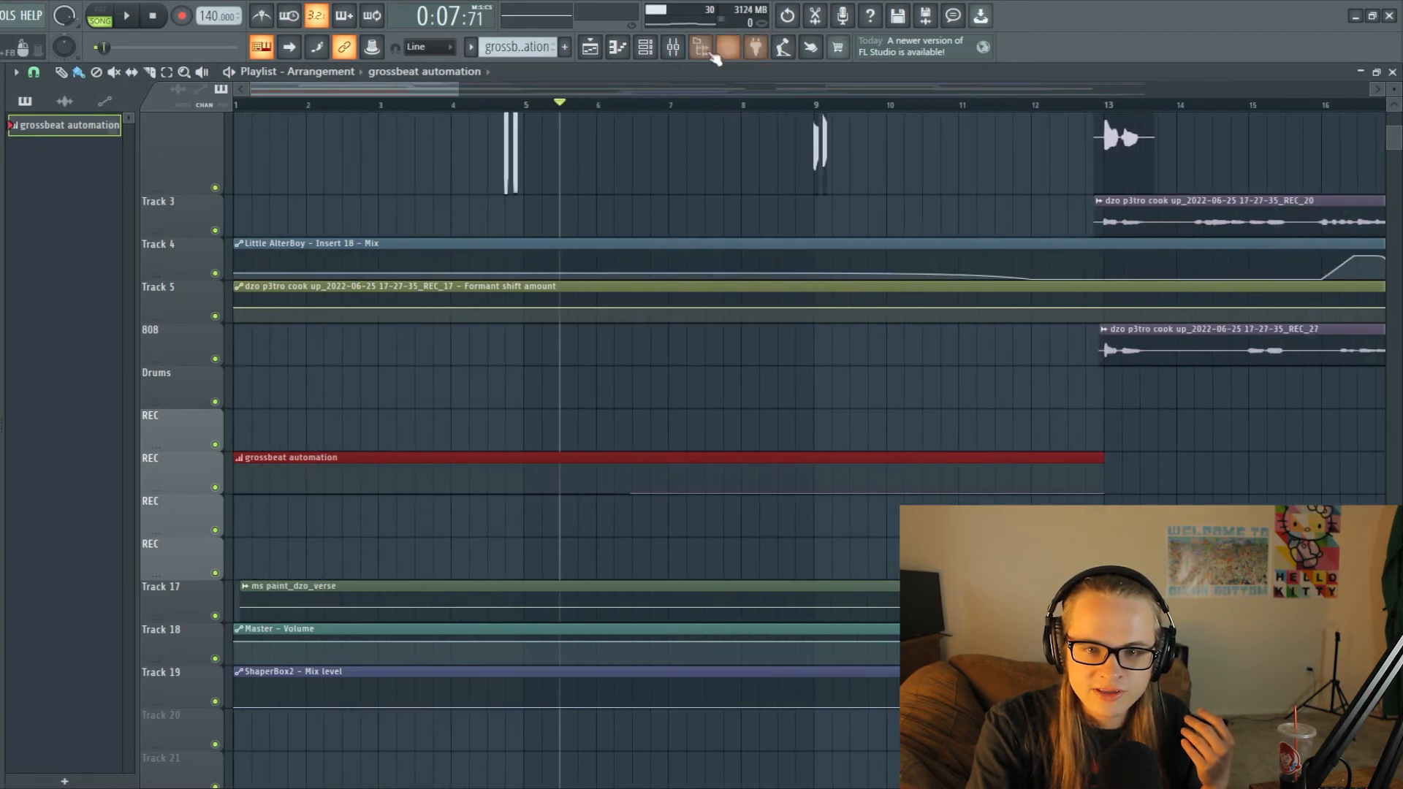
# Play through the Time slot event near bar 20 with its event editor open, and return the song position to about bar 17
pyautogui.press('F9')
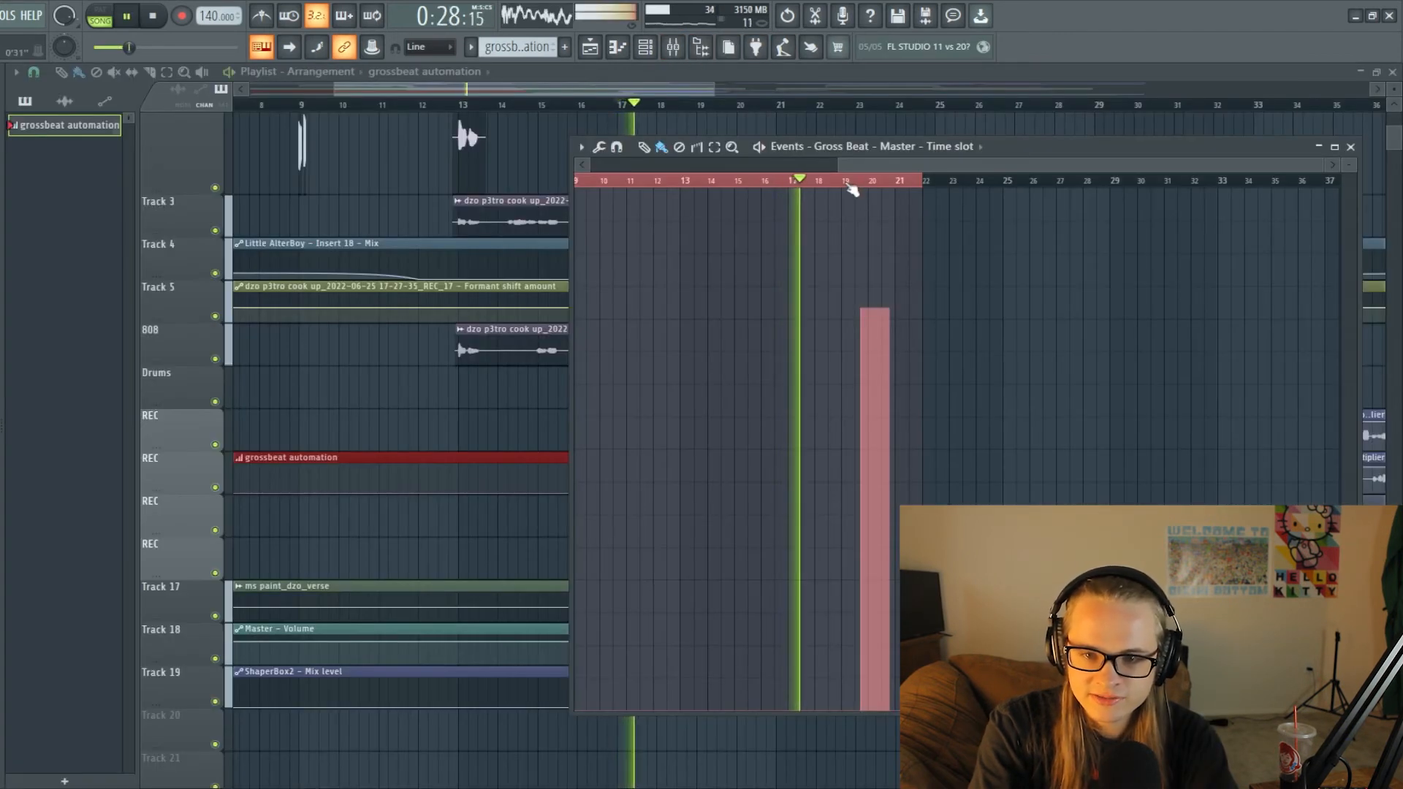
pyautogui.moveTo(840, 163); pyautogui.dragTo(909, 162)
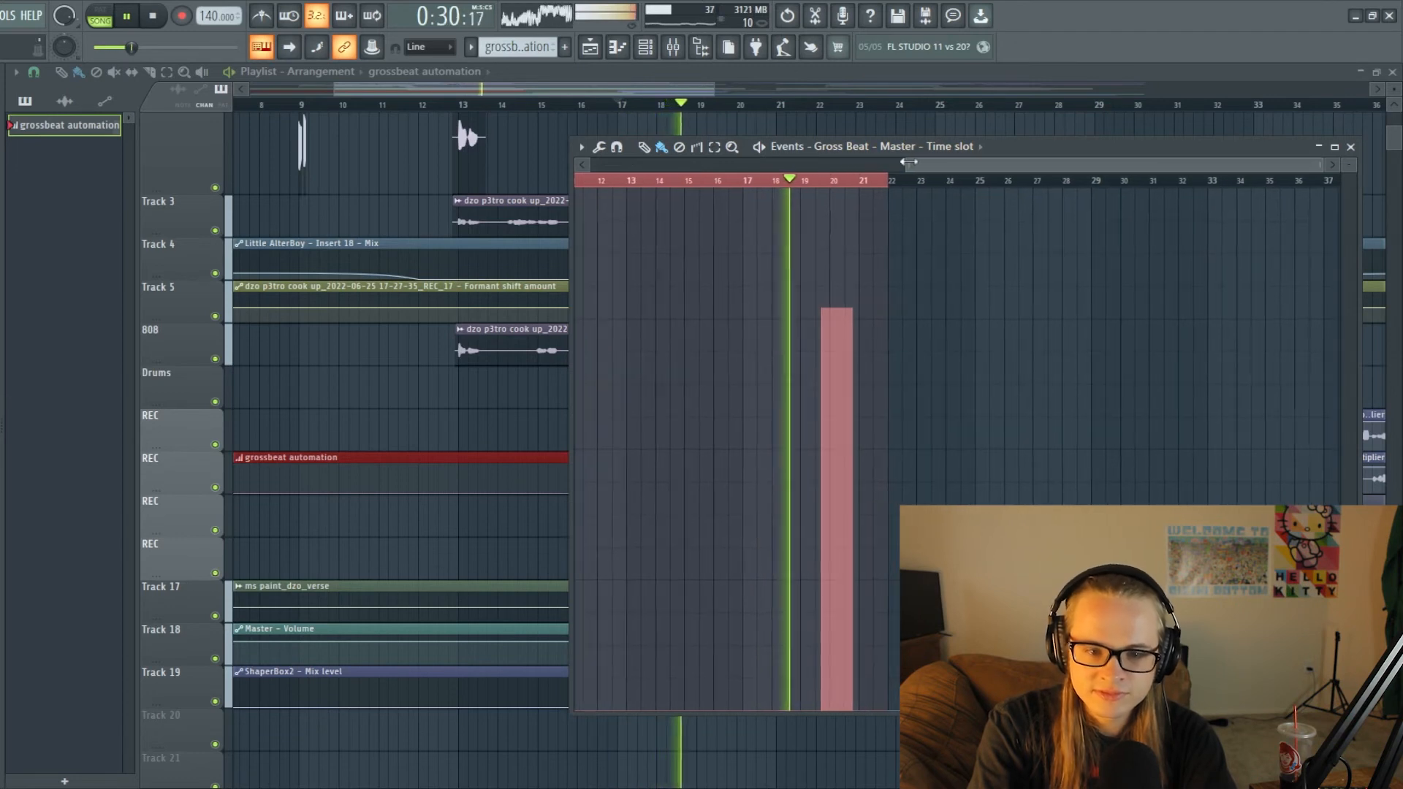
pyautogui.moveTo(1000, 147); pyautogui.dragTo(1074, 133)
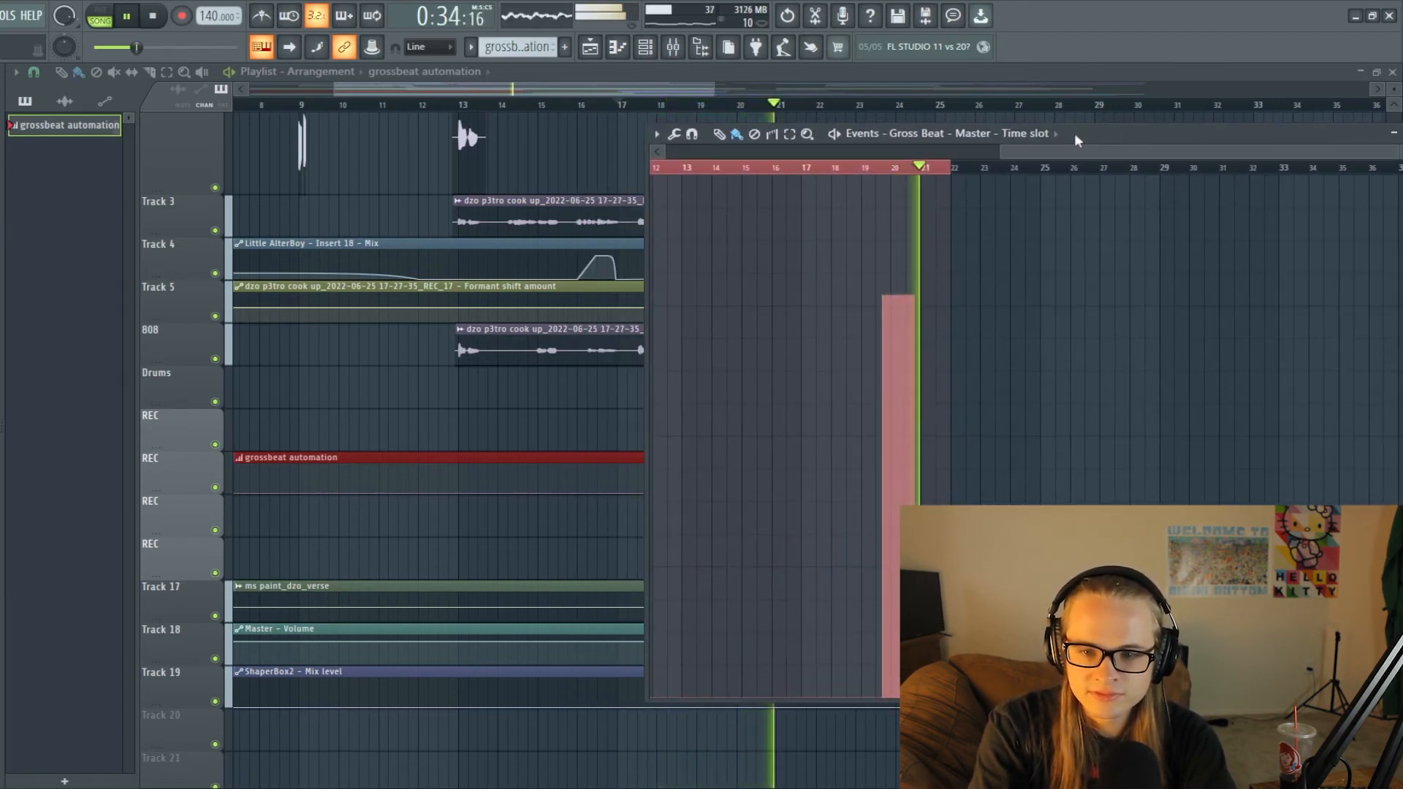
pyautogui.press('space')
pyautogui.click(637, 105)
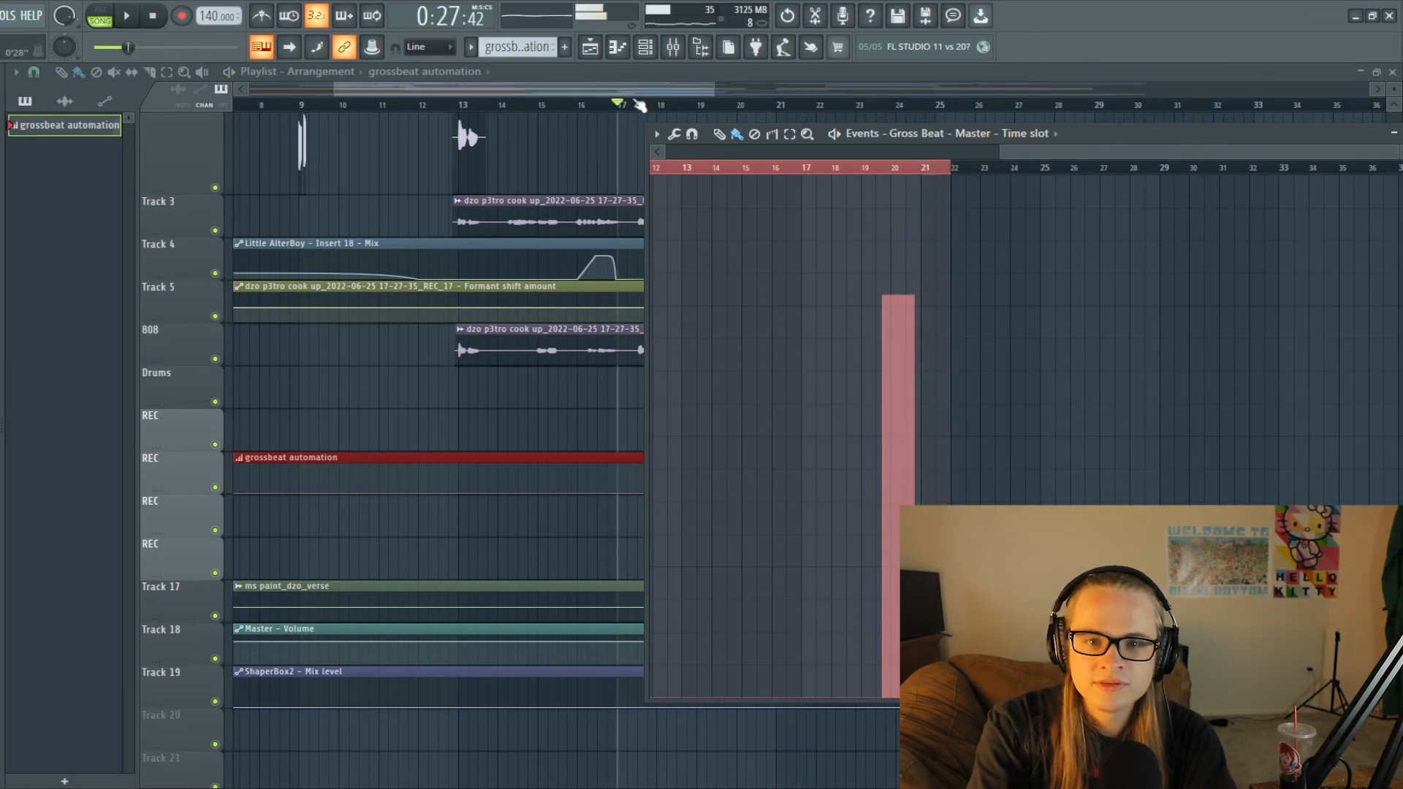
# Record XY pad movements of Effector on the Master from just after bar 26, using the Stereo effect at 1/8
pyautogui.press('F9')
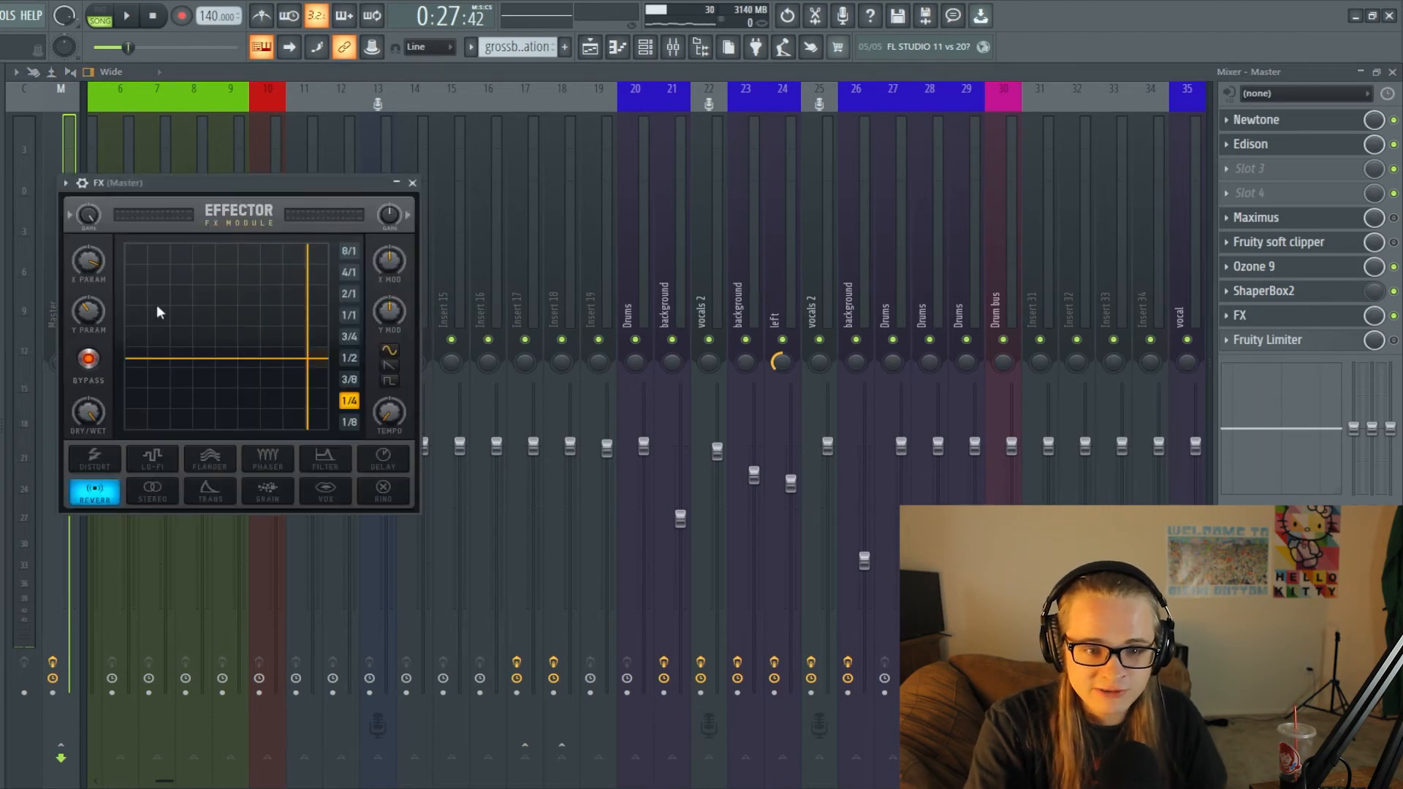
pyautogui.click(227, 341)
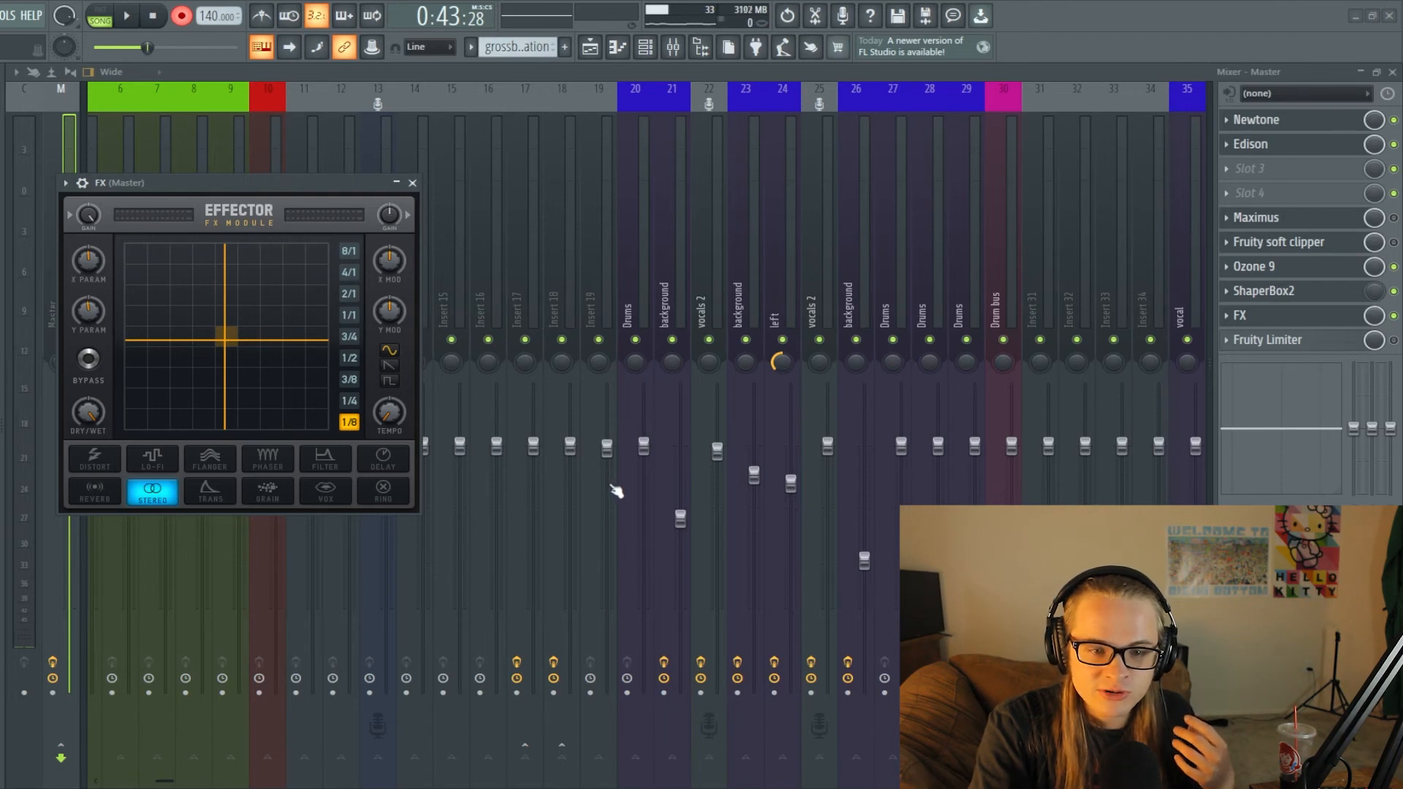
pyautogui.press('space')
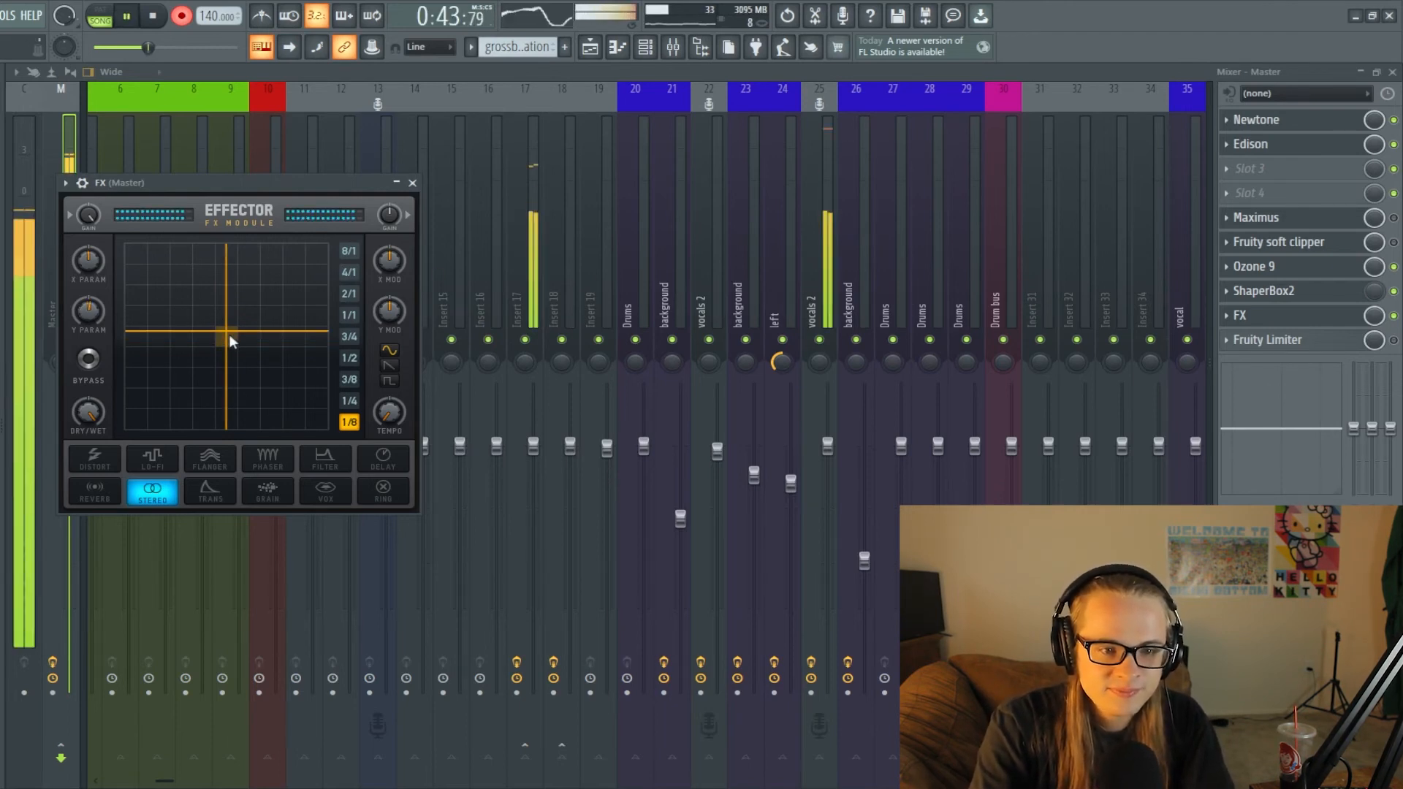
pyautogui.moveTo(229, 341)
pyautogui.mouseDown()
pyautogui.moveTo(314, 263)
pyautogui.moveTo(195, 253)
pyautogui.moveTo(132, 289)
pyautogui.moveTo(132, 402)
pyautogui.moveTo(205, 431)
pyautogui.moveTo(226, 333)
pyautogui.moveTo(303, 423)
pyautogui.moveTo(313, 257)
pyautogui.moveTo(204, 252)
pyautogui.moveTo(139, 271)
pyautogui.moveTo(231, 389)
pyautogui.moveTo(214, 417)
pyautogui.moveTo(135, 418)
pyautogui.moveTo(227, 327)
pyautogui.moveTo(247, 285)
pyautogui.moveTo(307, 329)
pyautogui.moveTo(314, 389)
pyautogui.moveTo(288, 403)
pyautogui.moveTo(226, 337)
pyautogui.mouseUp()
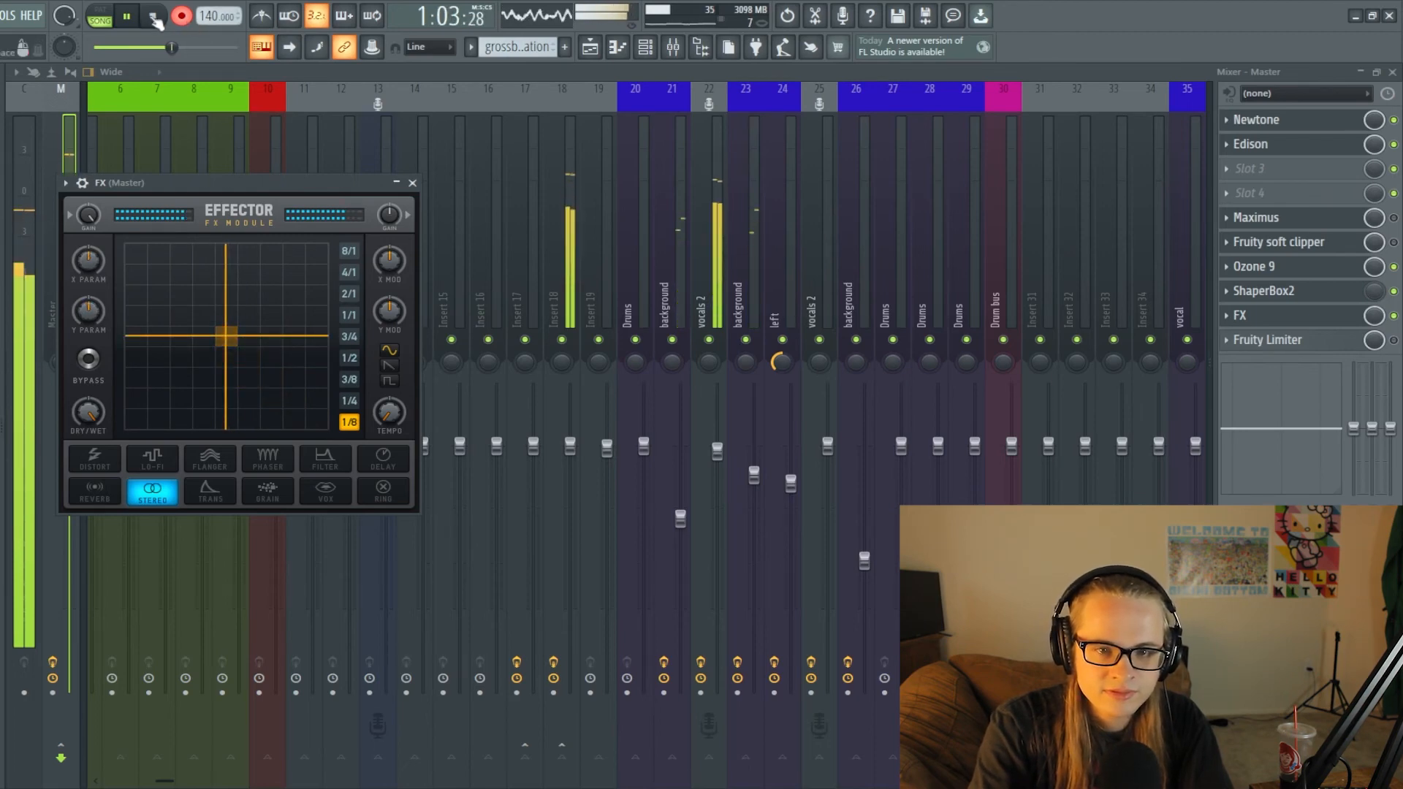
pyautogui.click(154, 16)
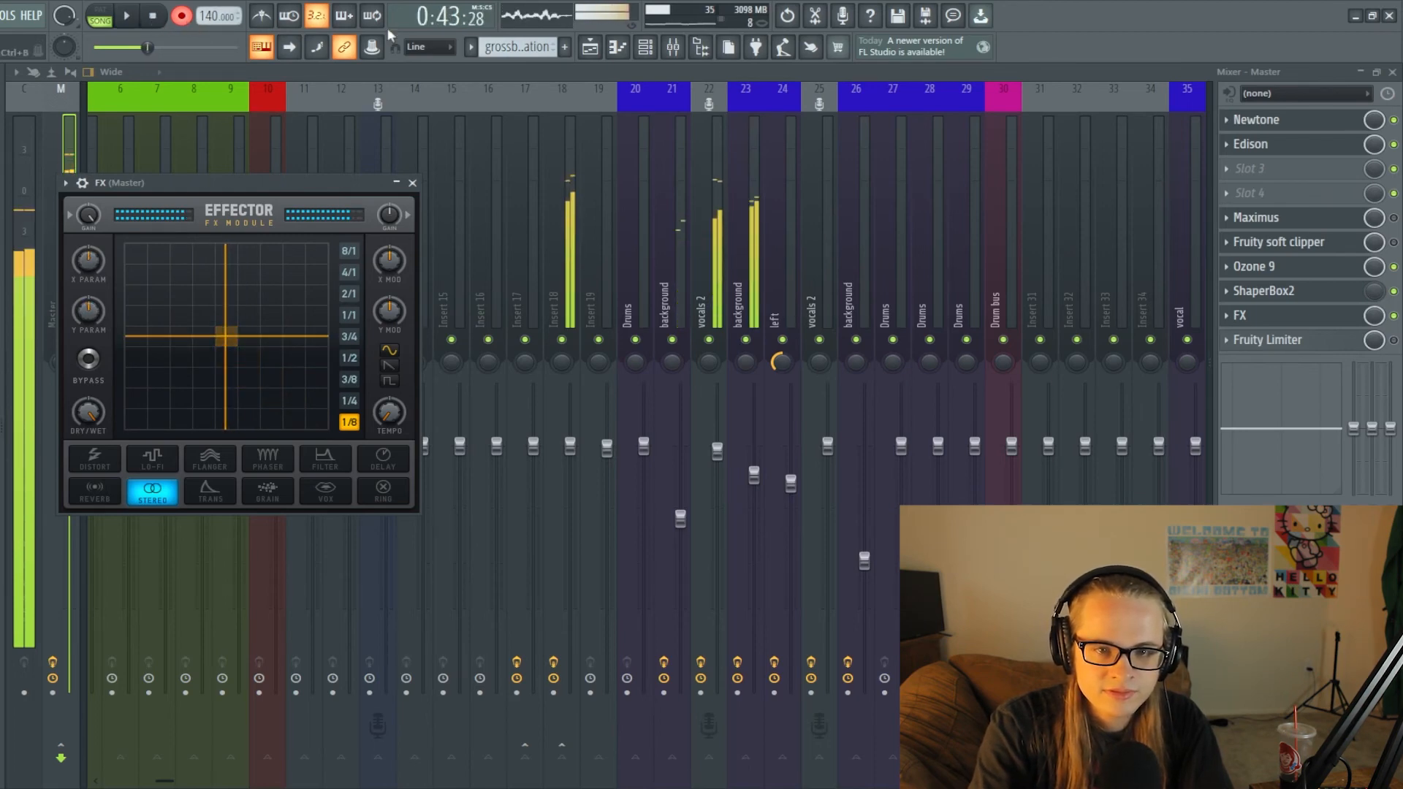
# Check the recorded Effector automation on Track 20 in the playlist and play it back with the Master's FX window open
pyautogui.click(590, 49)
pyautogui.scroll(-3, 687, 640)
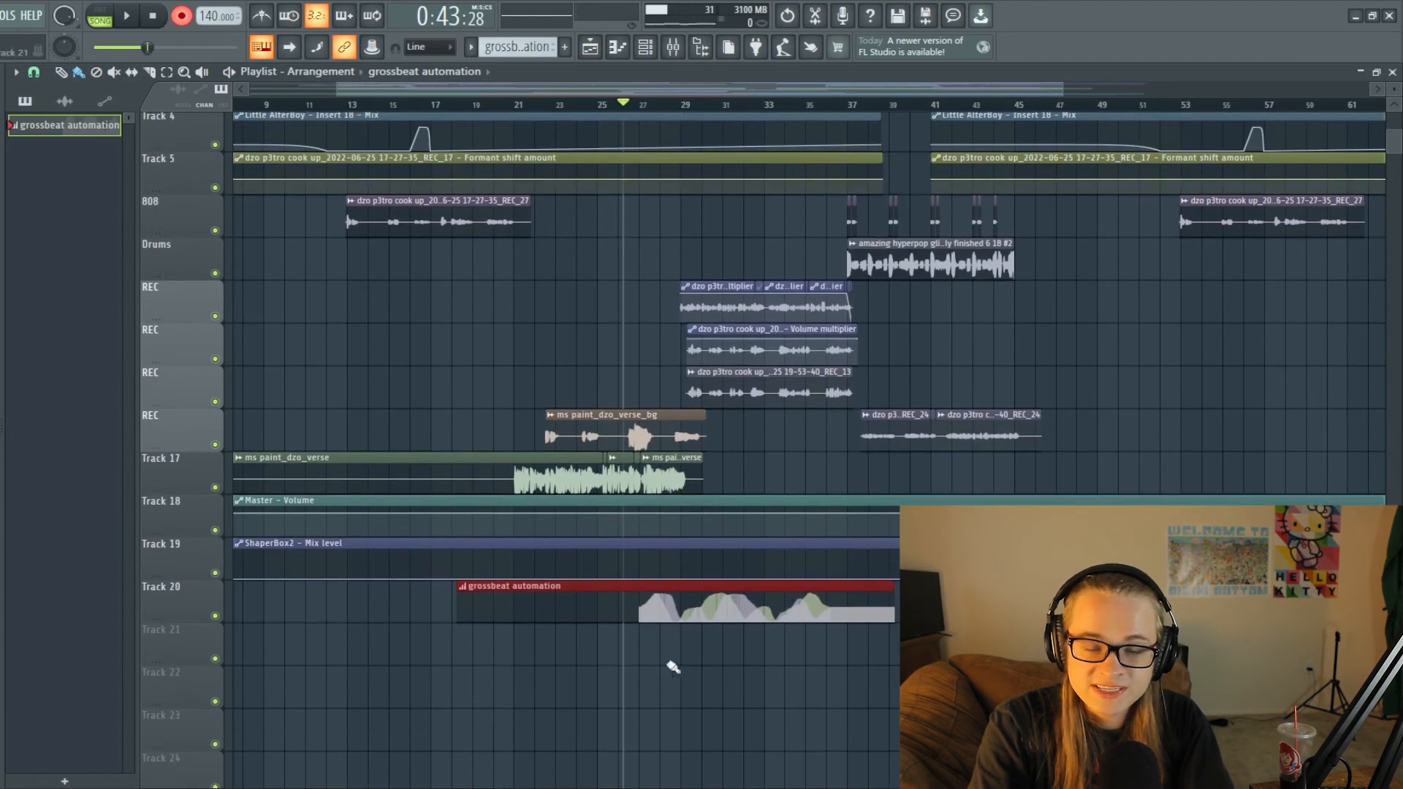
pyautogui.click(132, 18)
pyautogui.click(673, 48)
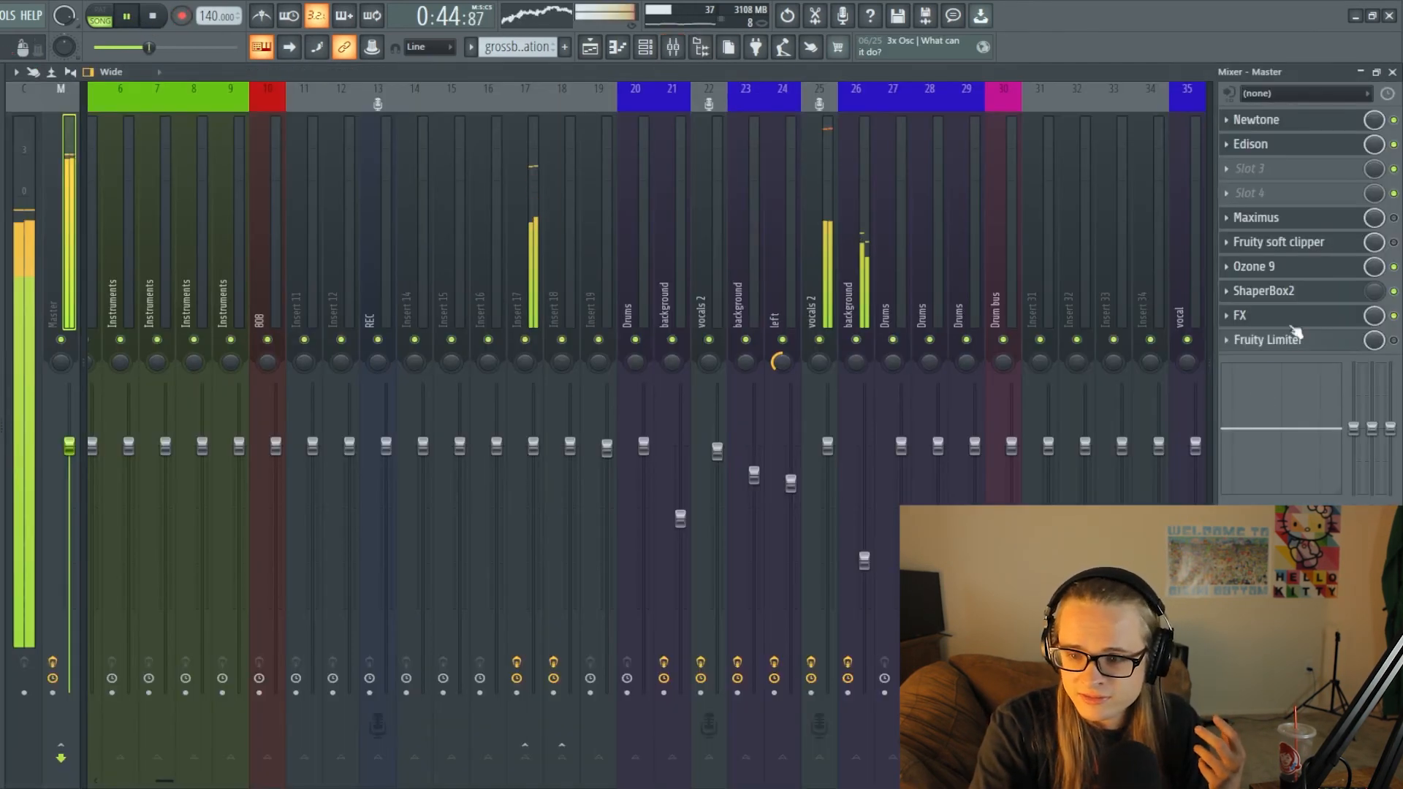
pyautogui.click(1291, 321)
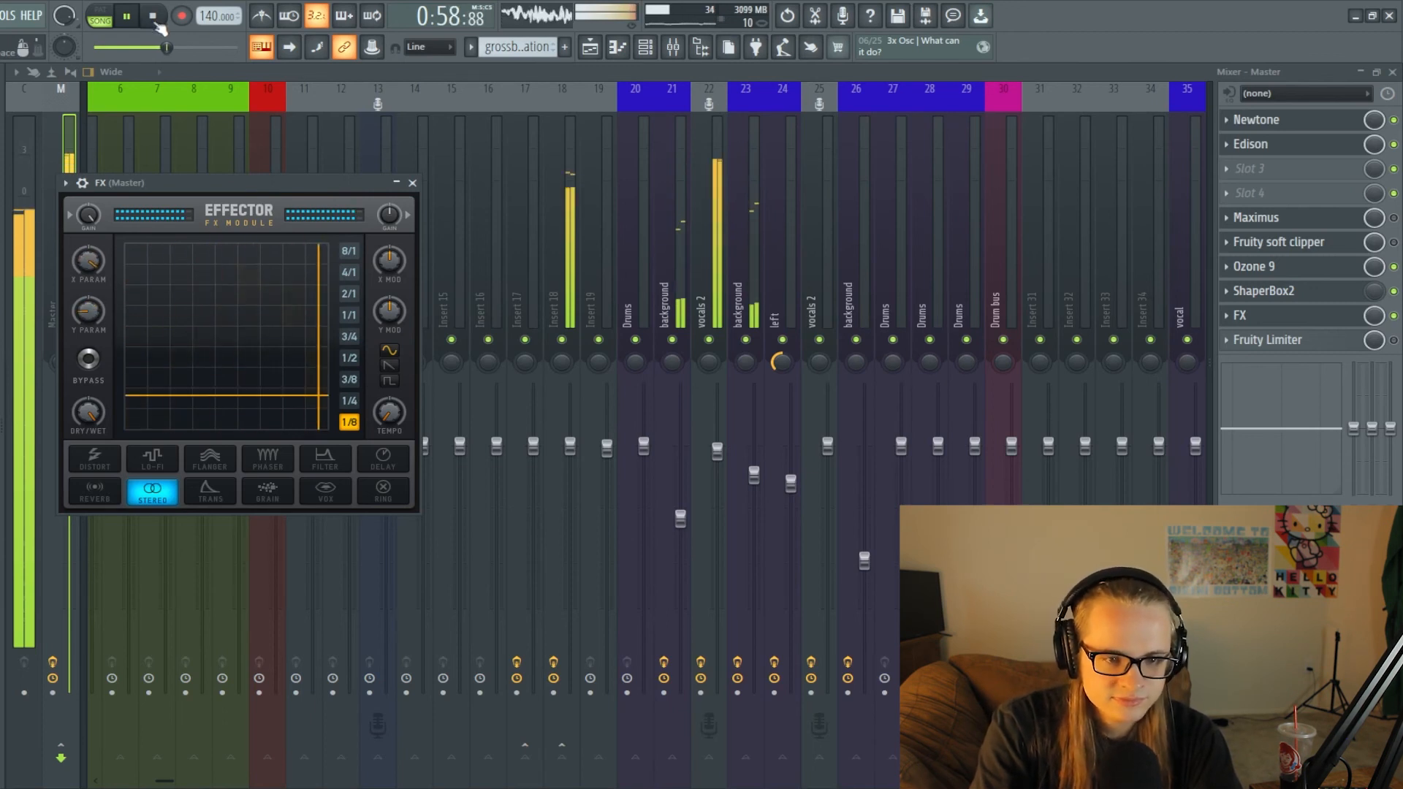
pyautogui.click(154, 19)
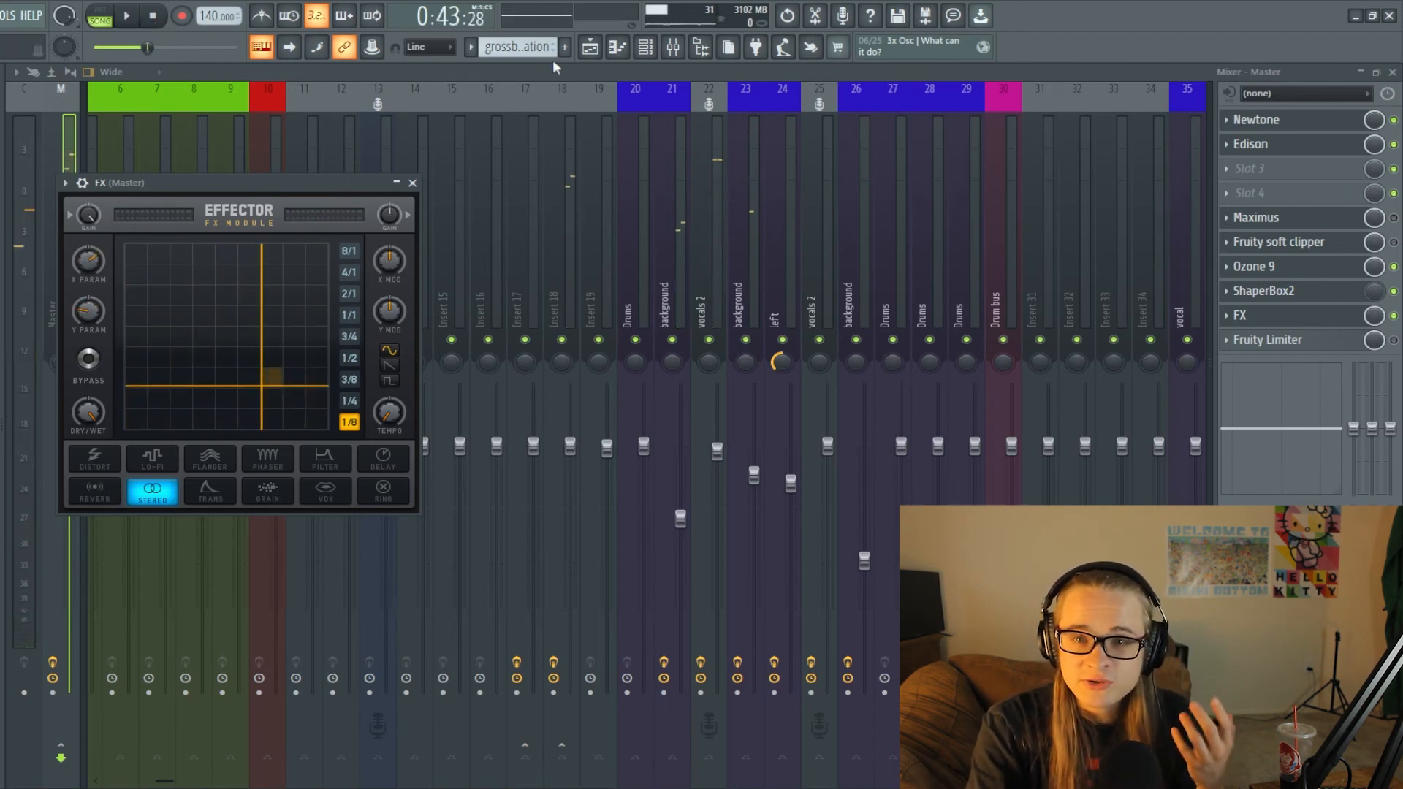